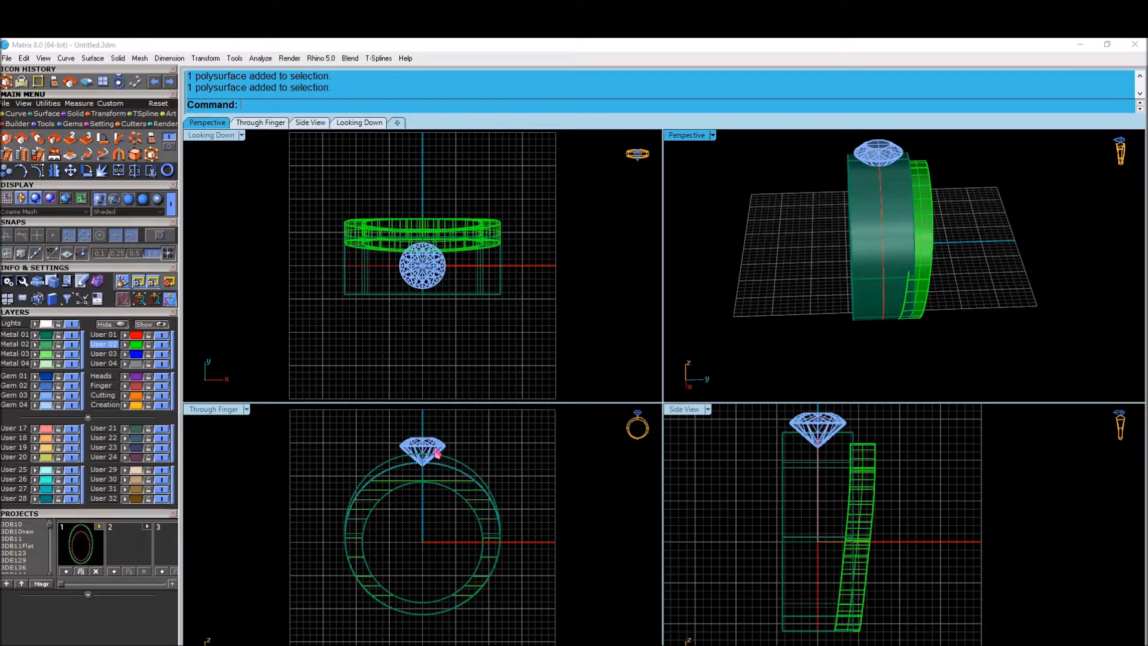
Step: Assign the curved matching band beside the wide band to the Metal 02 layer
{"action": "scroll", "coordinate": [532, 266], "scroll_direction": "up", "scroll_amount": 8}
{"action": "left_click", "coordinate": [532, 267]}
{"action": "left_click", "coordinate": [35, 344]}
{"action": "left_click", "coordinate": [519, 310]}
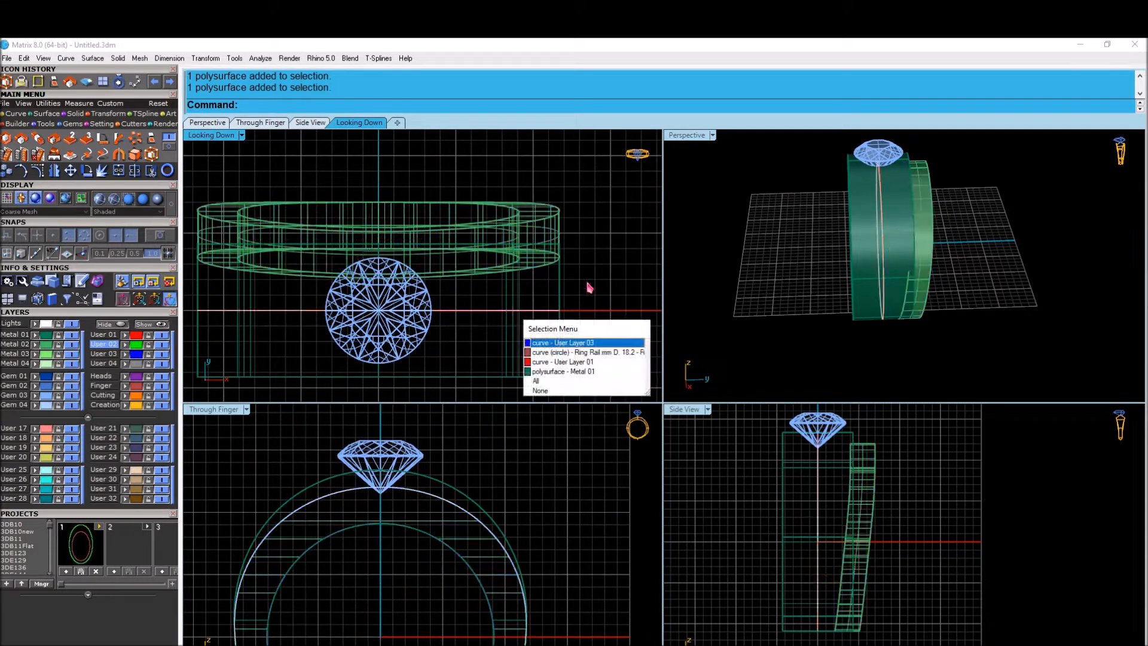
{"action": "key", "text": "Escape"}
Step: Draw a 7 by 7 mm rounded rectangle around the gem in the Looking Down view, centred on the origin (0), with arc corners
{"action": "scroll", "coordinate": [552, 250], "scroll_direction": "down", "scroll_amount": 6}
{"action": "left_click", "coordinate": [37, 82]}
{"action": "left_click", "coordinate": [391, 105]}
{"action": "left_click", "coordinate": [306, 105]}
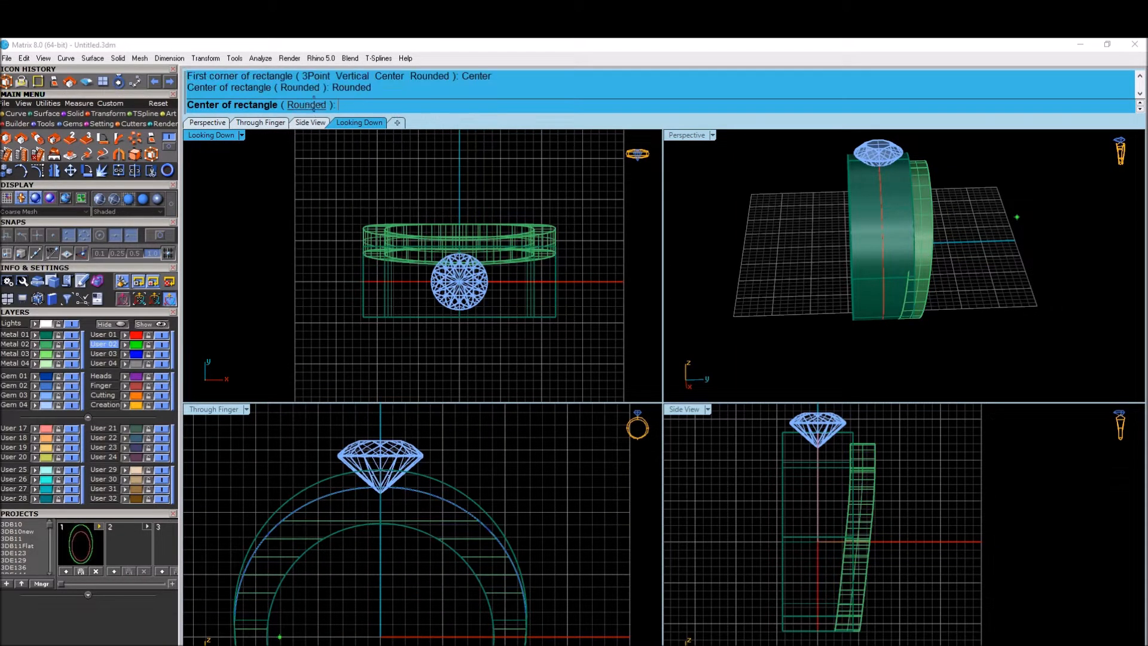
{"action": "type", "text": "0"}
{"action": "key", "text": "Return"}
{"action": "scroll", "coordinate": [479, 272], "scroll_direction": "up", "scroll_amount": 4}
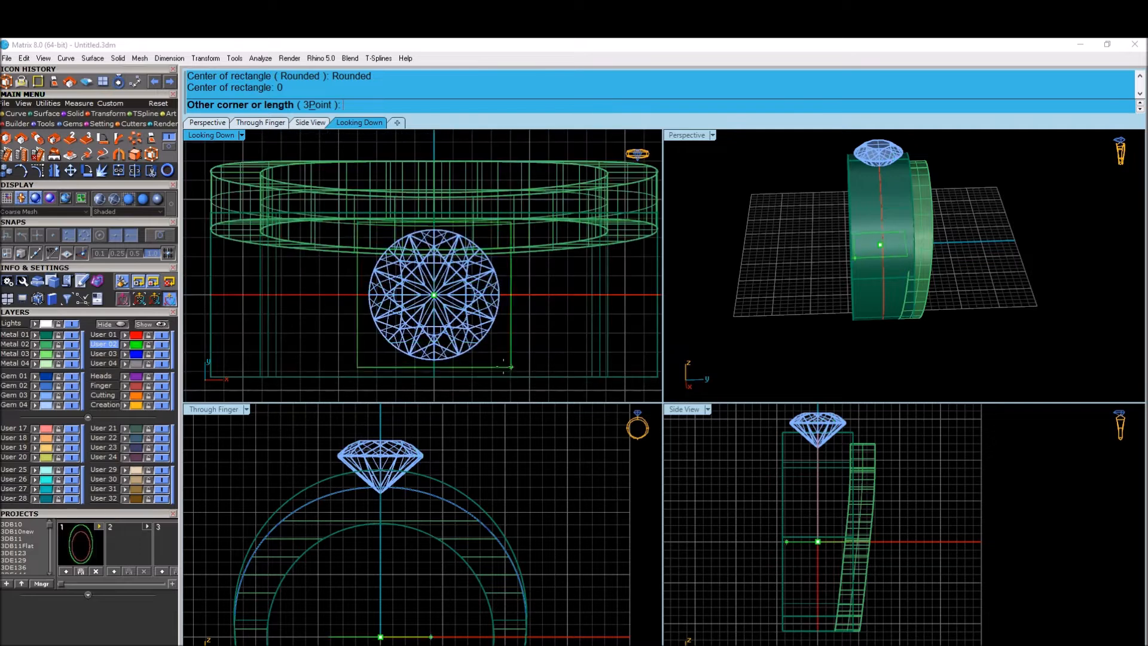
{"action": "scroll", "coordinate": [515, 371], "scroll_direction": "up", "scroll_amount": 4}
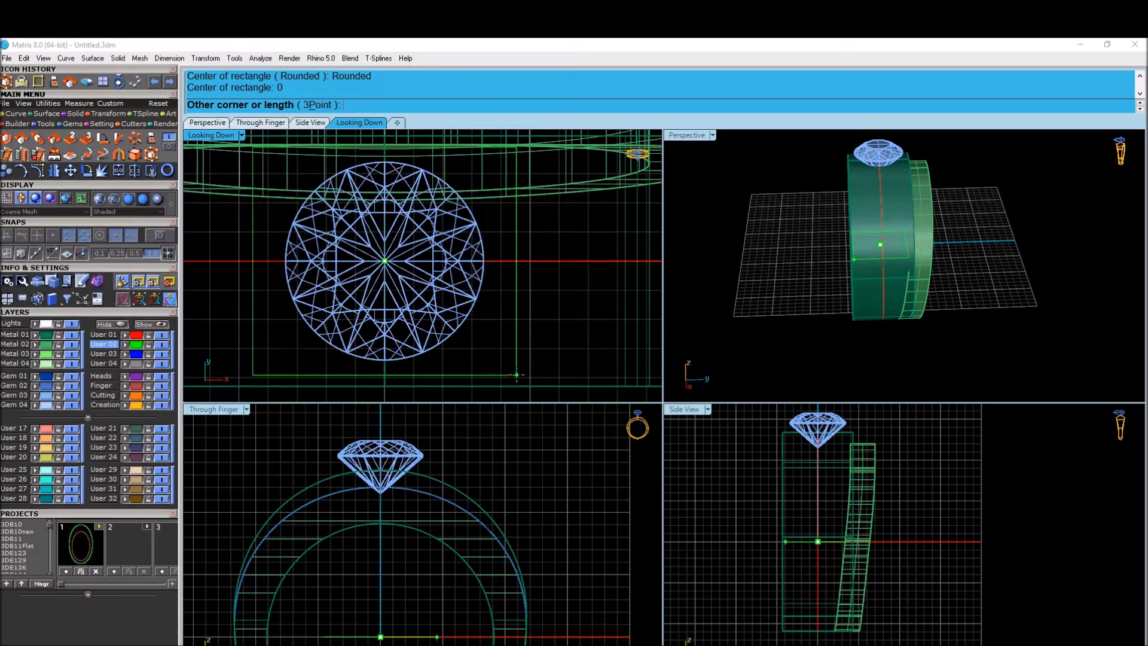
{"action": "type", "text": "7"}
{"action": "key", "text": "Return"}
{"action": "type", "text": "7"}
{"action": "key", "text": "Return"}
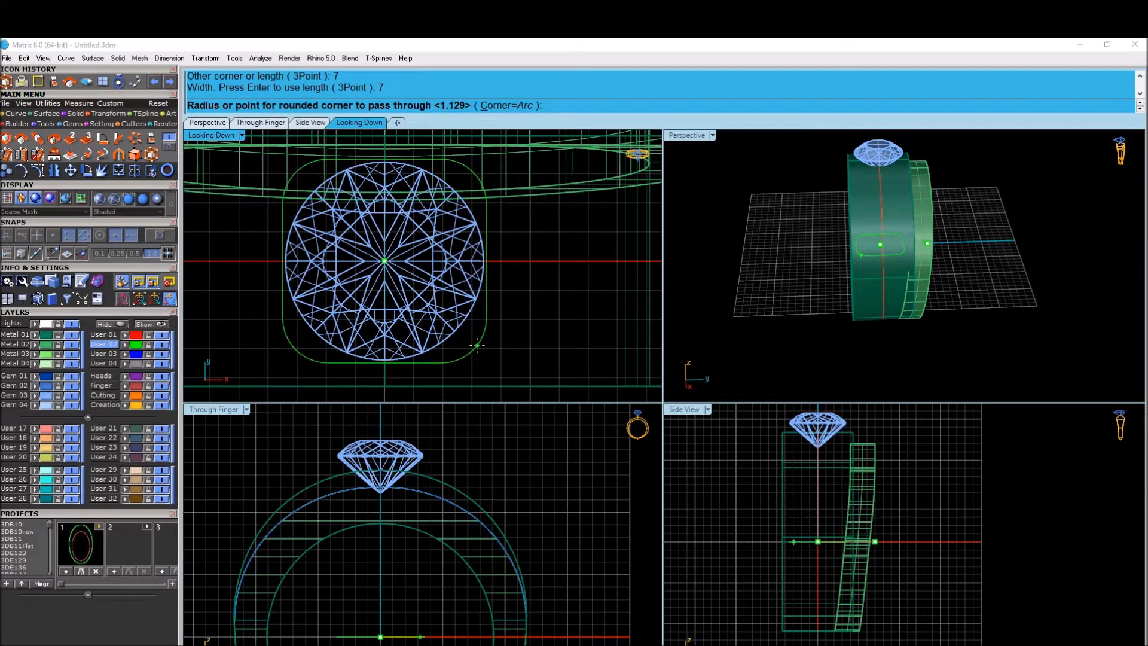
{"action": "left_click", "coordinate": [477, 345]}
Step: Scale the rounded rectangle up uniformly around the gem and isolate it with its control points shown
{"action": "left_click_drag", "start_coordinate": [440, 205], "coordinate": [452, 192]}
{"action": "left_click", "coordinate": [582, 306]}
{"action": "left_click", "coordinate": [503, 352]}
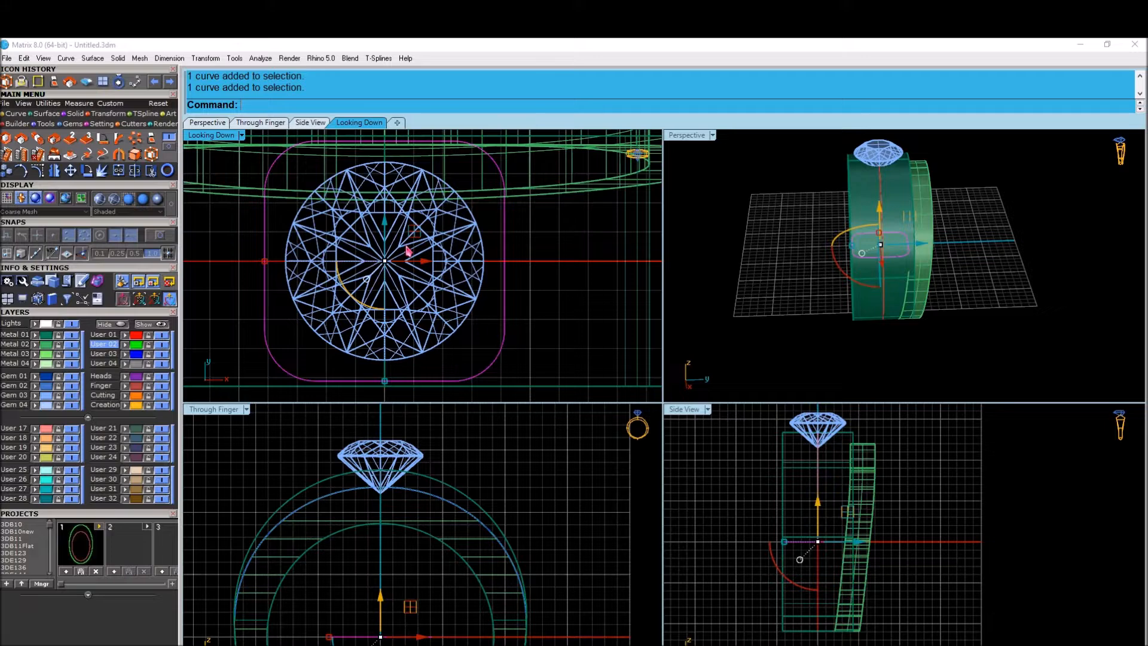
{"action": "left_click", "coordinate": [40, 171]}
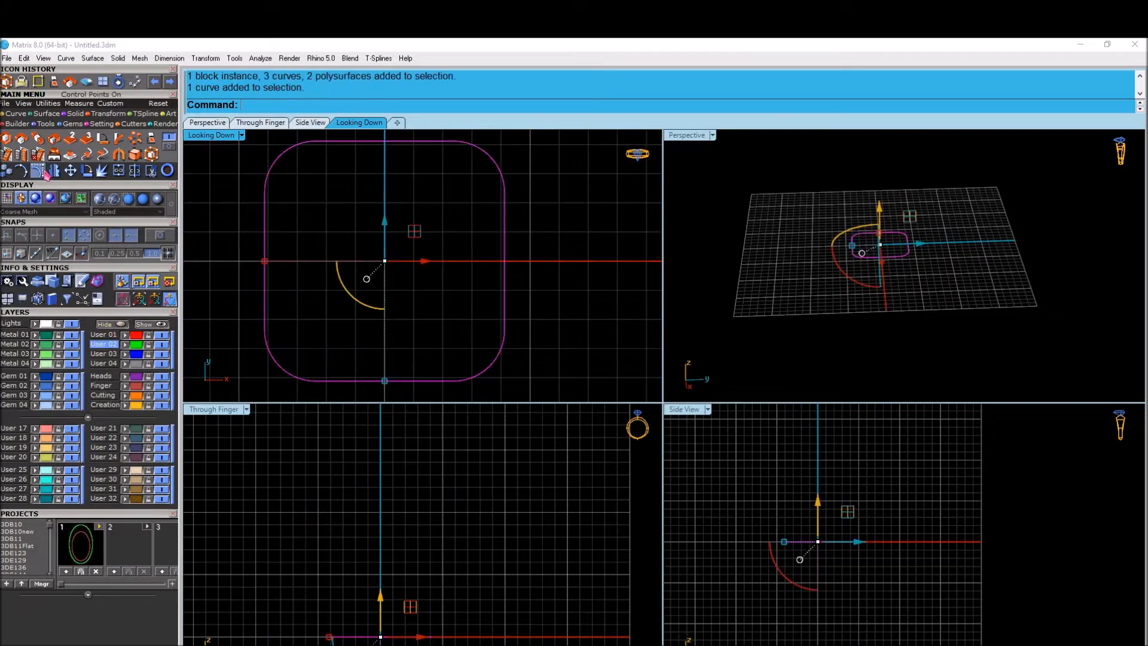
{"action": "left_click", "coordinate": [40, 171]}
Step: Nudge the upper side's middle control points outward, with an extra nudge for its midpoint, to bow that side
{"action": "right_click_drag", "start_coordinate": [302, 218], "coordinate": [324, 257]}
{"action": "left_click_drag", "start_coordinate": [306, 154], "coordinate": [515, 208]}
{"action": "key", "text": "alt+Up"}
{"action": "left_click", "coordinate": [490, 260]}
{"action": "left_click_drag", "start_coordinate": [373, 163], "coordinate": [413, 210]}
{"action": "key", "text": "alt+Up"}
{"action": "left_click", "coordinate": [444, 252]}
Step: Bow the curve's left side by nudging its middle control points outward and its midpoint once more
{"action": "right_click_drag", "start_coordinate": [433, 283], "coordinate": [431, 216]}
{"action": "left_click_drag", "start_coordinate": [256, 159], "coordinate": [309, 306]}
{"action": "key", "text": "alt+Left"}
{"action": "left_click", "coordinate": [372, 302]}
{"action": "left_click_drag", "start_coordinate": [260, 206], "coordinate": [331, 278]}
{"action": "key", "text": "alt+Left"}
{"action": "left_click", "coordinate": [419, 281]}
Step: Bow the curve's right side by nudging its middle control points outward and its midpoint once more
{"action": "left_click_drag", "start_coordinate": [480, 148], "coordinate": [536, 288]}
{"action": "key", "text": "alt+Right"}
{"action": "left_click_drag", "start_coordinate": [461, 193], "coordinate": [557, 263]}
{"action": "key", "text": "alt+Right"}
{"action": "left_click", "coordinate": [445, 301]}
Step: Bow the curve's lower side by nudging its middle control points outward and its midpoint once more
{"action": "left_click_drag", "start_coordinate": [323, 310], "coordinate": [496, 390]}
{"action": "key", "text": "alt+Down"}
{"action": "left_click_drag", "start_coordinate": [383, 323], "coordinate": [445, 389]}
{"action": "key", "text": "alt+Down"}
{"action": "left_click", "coordinate": [461, 310]}
Step: Scale the four side midpoints outward together to round the sides further and turn off the control points
{"action": "scroll", "coordinate": [461, 331], "scroll_direction": "down", "scroll_amount": 4}
{"action": "left_click_drag", "start_coordinate": [411, 174], "coordinate": [448, 223]}
{"action": "left_click_drag", "start_coordinate": [326, 245], "coordinate": [373, 282], "text": "shift"}
{"action": "left_click_drag", "start_coordinate": [489, 247], "coordinate": [525, 286], "text": "shift"}
{"action": "left_click_drag", "start_coordinate": [412, 328], "coordinate": [442, 378], "text": "shift"}
{"action": "scroll", "coordinate": [442, 256], "scroll_direction": "up", "scroll_amount": 2}
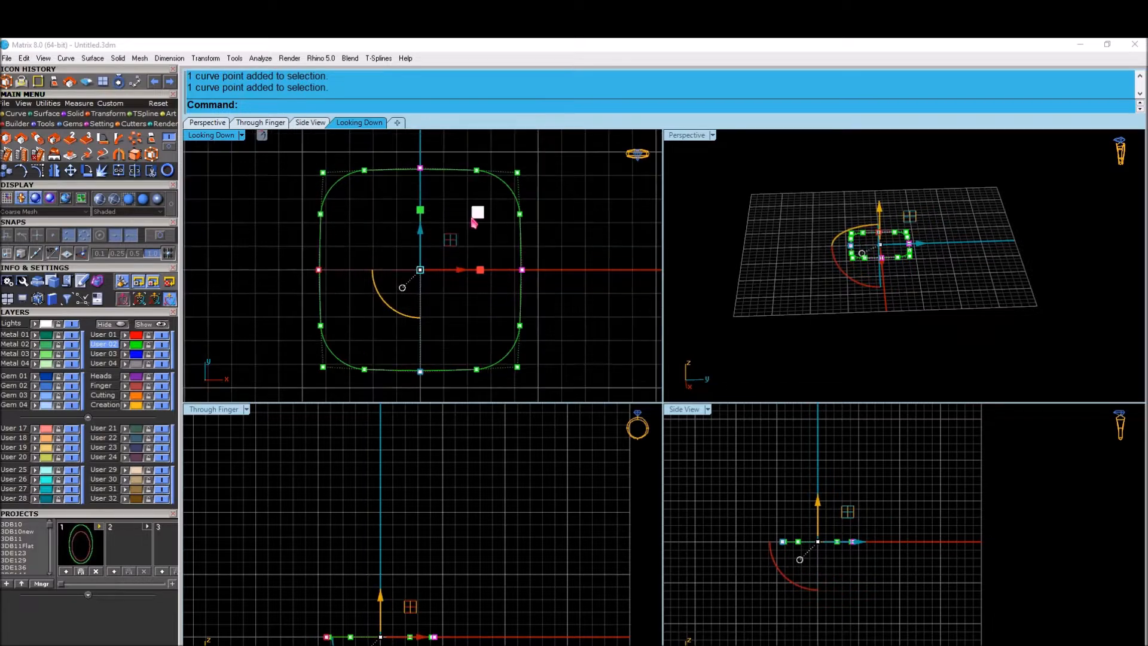
{"action": "left_click_drag", "start_coordinate": [477, 222], "coordinate": [479, 220]}
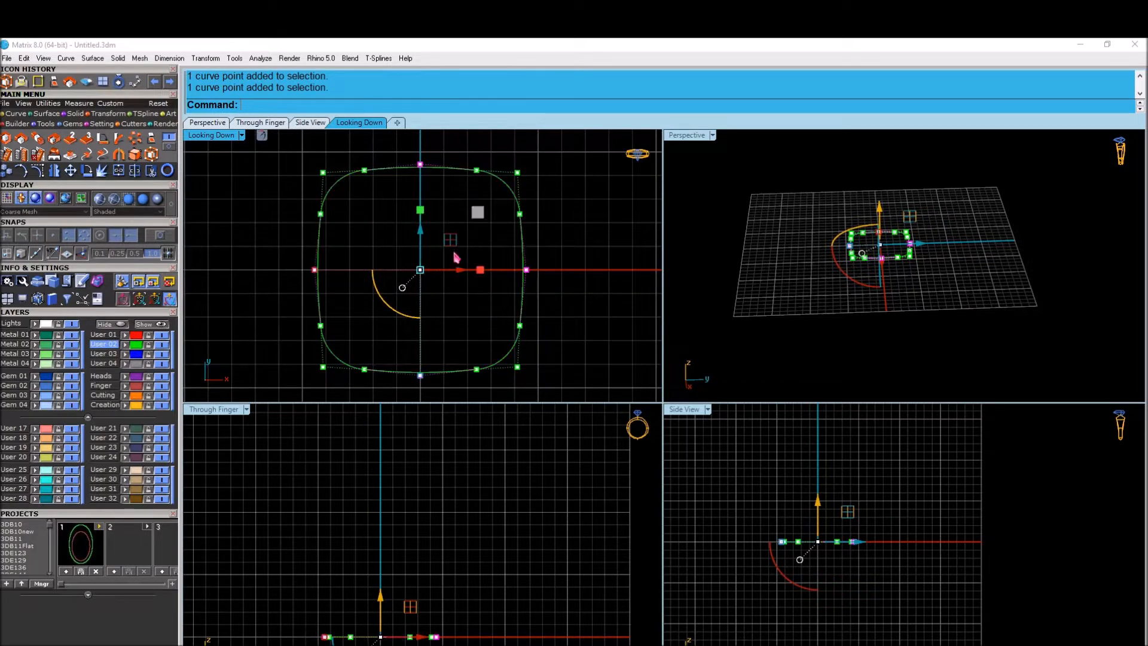
{"action": "key", "text": "Escape"}
{"action": "key", "text": "Escape"}
Step: Put the bowed cushion-shaped curve on the User 01 layer and show the hidden ring objects
{"action": "scroll", "coordinate": [450, 259], "scroll_direction": "down", "scroll_amount": 2}
{"action": "left_click", "coordinate": [506, 329]}
{"action": "key", "text": "Escape"}
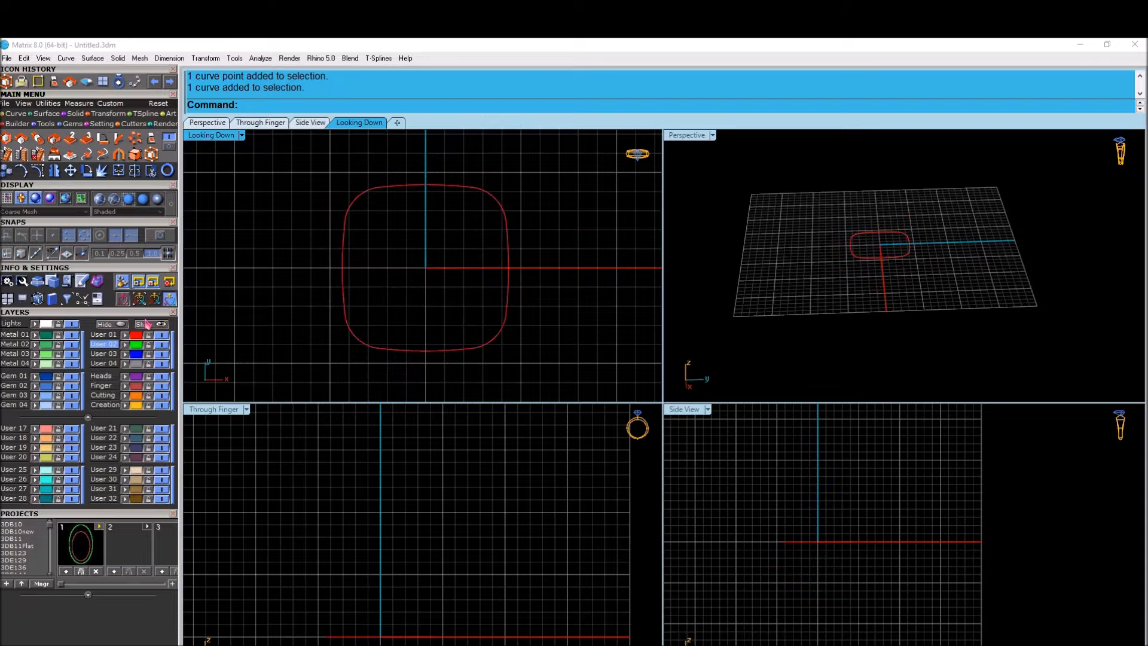
{"action": "left_click", "coordinate": [150, 324]}
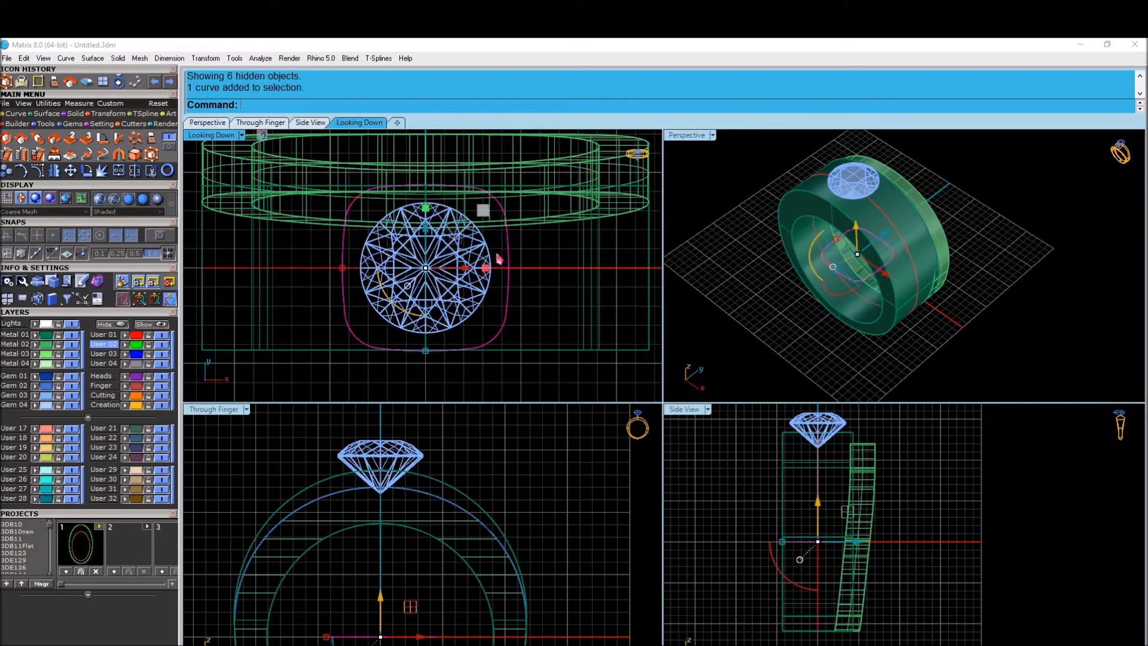
Step: Adjust the cushion-shaped curve's uniform scale so that it fits slightly tighter around the gem
{"action": "left_click_drag", "start_coordinate": [484, 210], "coordinate": [479, 214]}
{"action": "left_click", "coordinate": [553, 251]}
{"action": "left_click", "coordinate": [501, 328]}
{"action": "left_click_drag", "start_coordinate": [481, 213], "coordinate": [484, 209]}
{"action": "left_click", "coordinate": [562, 238]}
Step: Duplicate the wide band's front outer edge and offset the copy 0.7 mm along the band's outer surface
{"action": "type", "text": "De"}
{"action": "key", "text": "Return"}
{"action": "left_click", "coordinate": [880, 250]}
{"action": "key", "text": "Return"}
{"action": "type", "text": "of"}
{"action": "key", "text": "Return"}
{"action": "left_click", "coordinate": [886, 241]}
{"action": "type", "text": ".7"}
{"action": "key", "text": "Return"}
{"action": "left_click", "coordinate": [541, 318]}
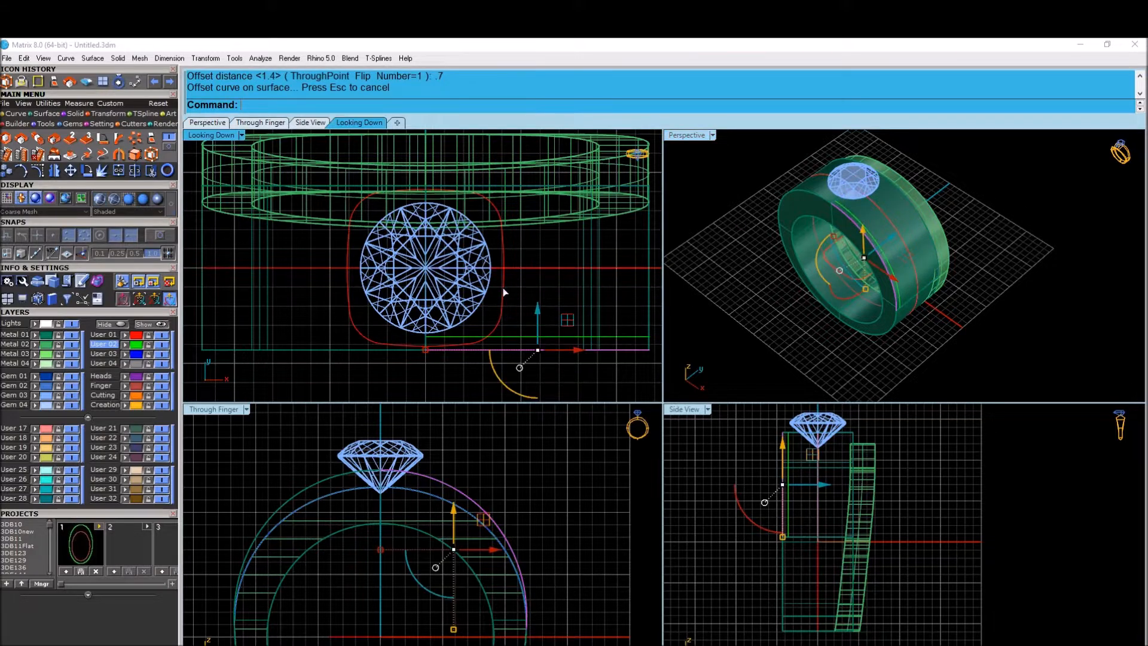
Step: Scale the cushion-shaped curve down to fit inside the offset guideline and delete that guideline
{"action": "left_click", "coordinate": [503, 289]}
{"action": "left_click_drag", "start_coordinate": [483, 210], "coordinate": [493, 222]}
{"action": "left_click", "coordinate": [559, 264]}
{"action": "left_click", "coordinate": [561, 337]}
{"action": "key", "text": "Delete"}
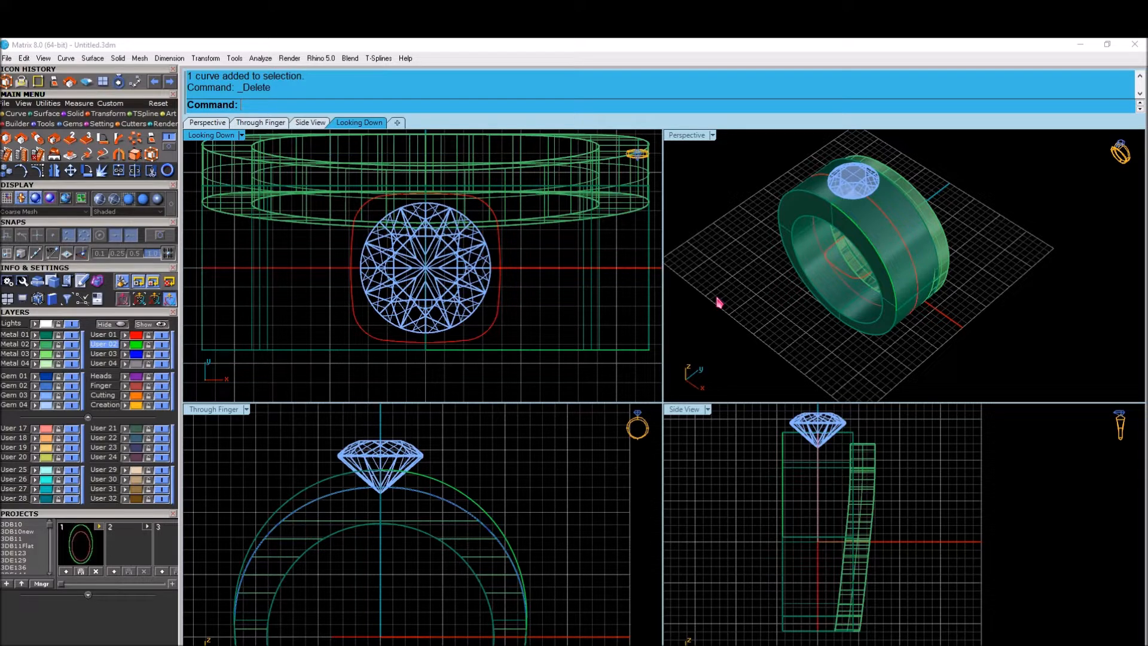
Step: Project the cushion-shaped curve onto the wide band with the input deleted, keeping only the copy on the band's top
{"action": "left_click", "coordinate": [485, 316]}
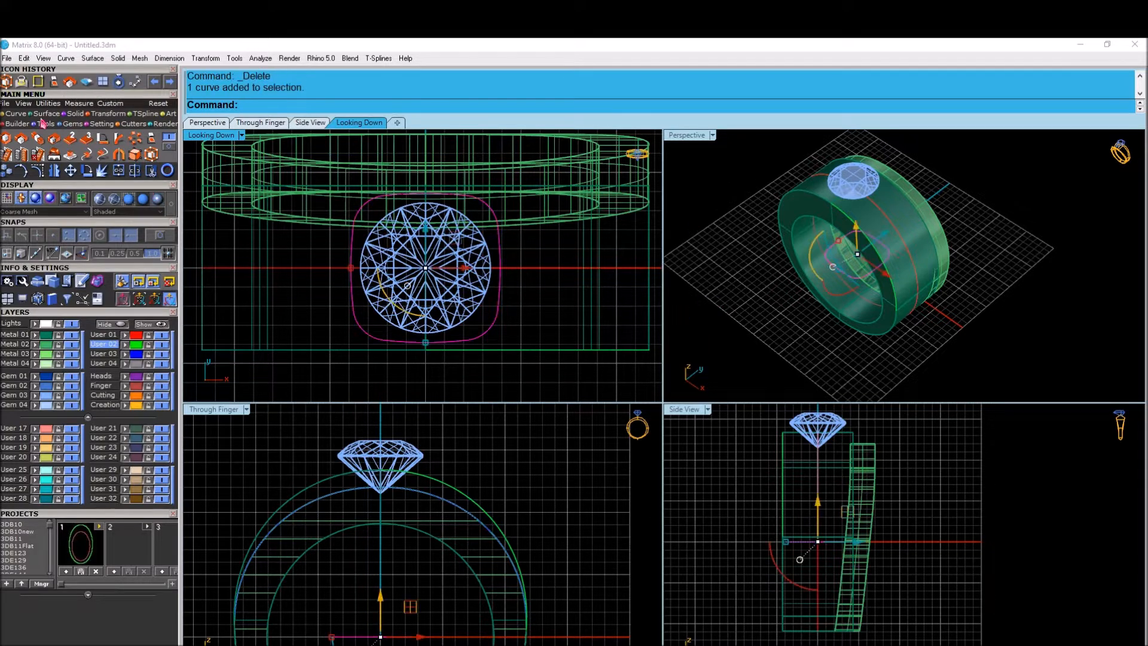
{"action": "left_click", "coordinate": [26, 82]}
{"action": "scroll", "coordinate": [890, 217], "scroll_direction": "up", "scroll_amount": 4}
{"action": "left_click", "coordinate": [890, 215]}
{"action": "left_click", "coordinate": [861, 208]}
{"action": "left_click", "coordinate": [915, 210], "text": "ctrl"}
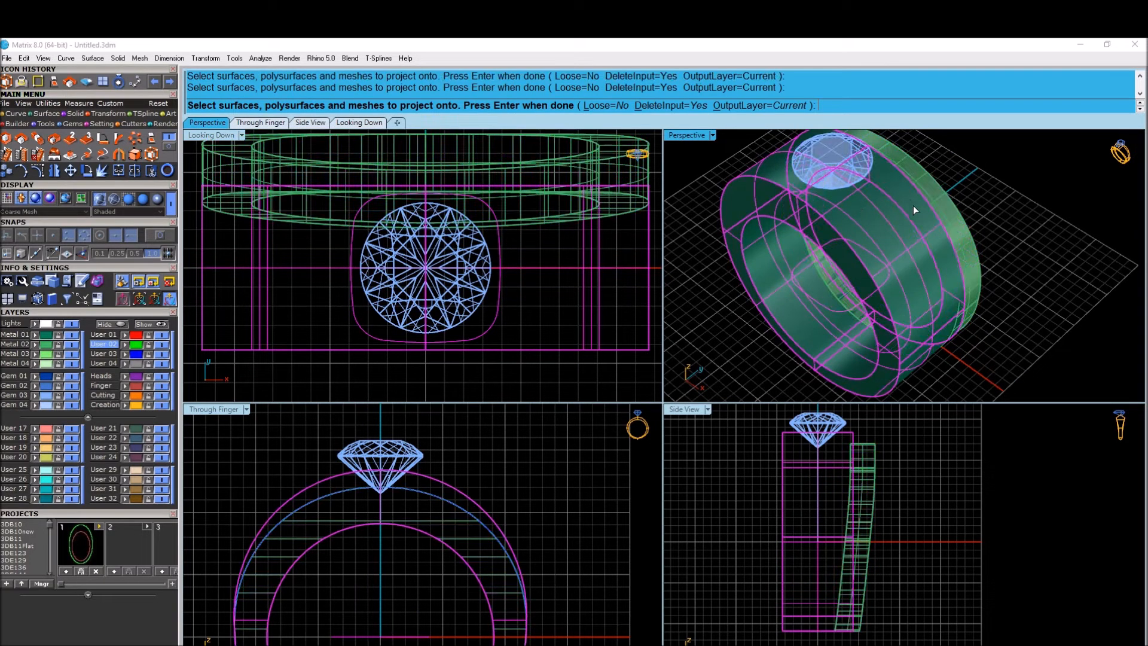
{"action": "key", "text": "Return"}
{"action": "key", "text": "Delete"}
Step: Delete the wide band's polysurface and the leftover duplicated edge curve
{"action": "right_click_drag", "start_coordinate": [712, 379], "coordinate": [789, 286]}
{"action": "left_click", "coordinate": [861, 293]}
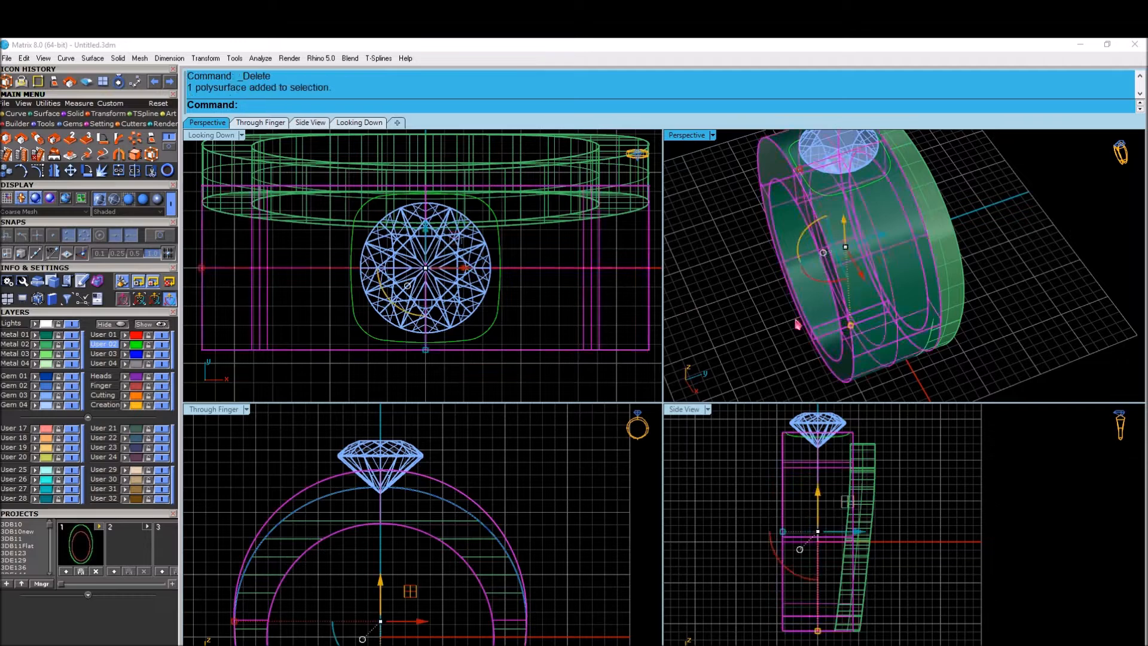
{"action": "key", "text": "Delete"}
{"action": "scroll", "coordinate": [475, 498], "scroll_direction": "down", "scroll_amount": 1}
{"action": "left_click", "coordinate": [475, 495]}
{"action": "right_click_drag", "start_coordinate": [823, 290], "coordinate": [840, 285]}
{"action": "left_click", "coordinate": [860, 357]}
{"action": "key", "text": "Delete"}
Step: Rebuild the ring's outer profile curve
{"action": "left_click", "coordinate": [863, 199]}
{"action": "left_click", "coordinate": [913, 230]}
{"action": "type", "text": "Re"}
{"action": "key", "text": "Return"}
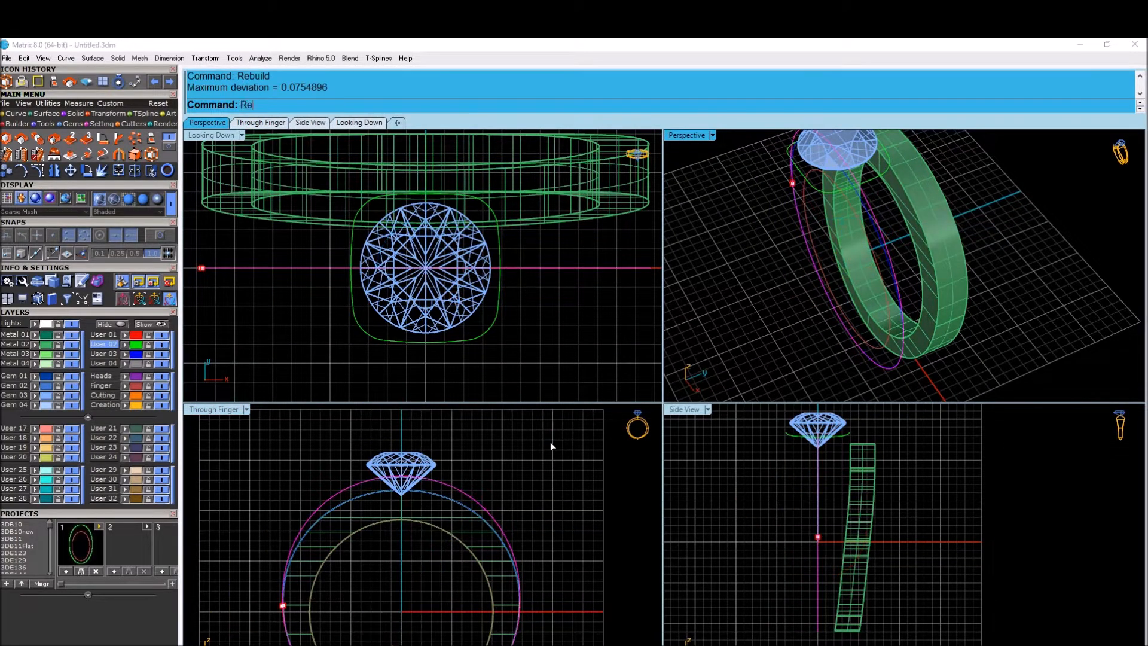
{"action": "left_click", "coordinate": [297, 337]}
Step: Extrude the outer and inner ring profile curves together as a solid, 4.3 mm to both sides
{"action": "left_click", "coordinate": [461, 541], "text": "shift"}
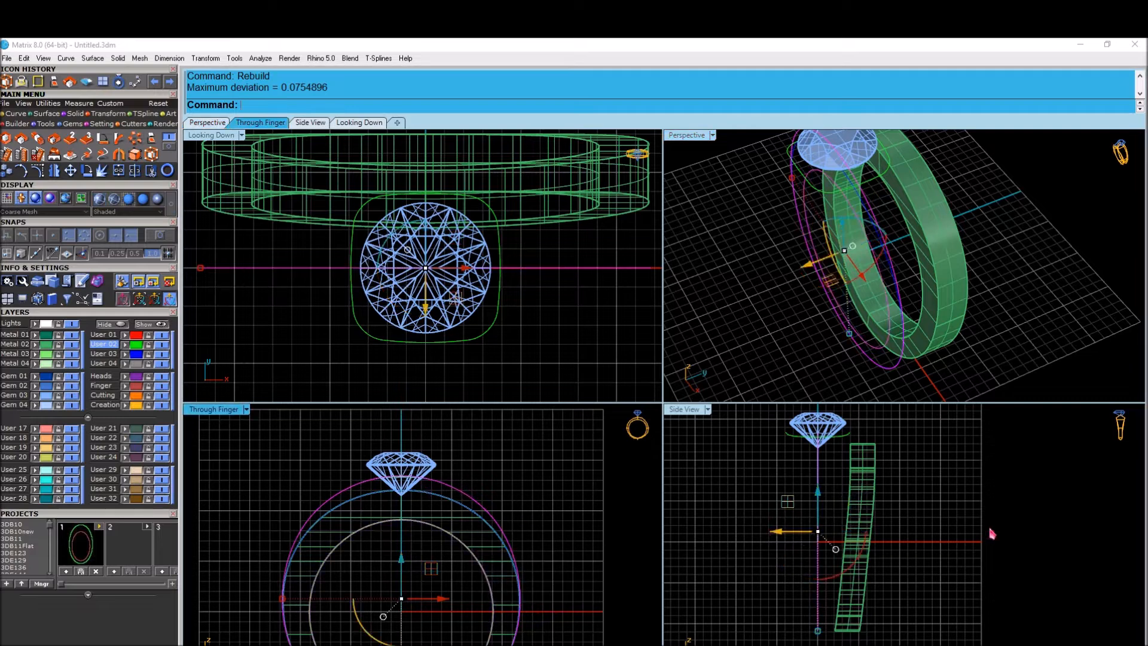
{"action": "right_click", "coordinate": [928, 479]}
{"action": "key", "text": "Return"}
{"action": "type", "text": "Ec"}
{"action": "key", "text": "Return"}
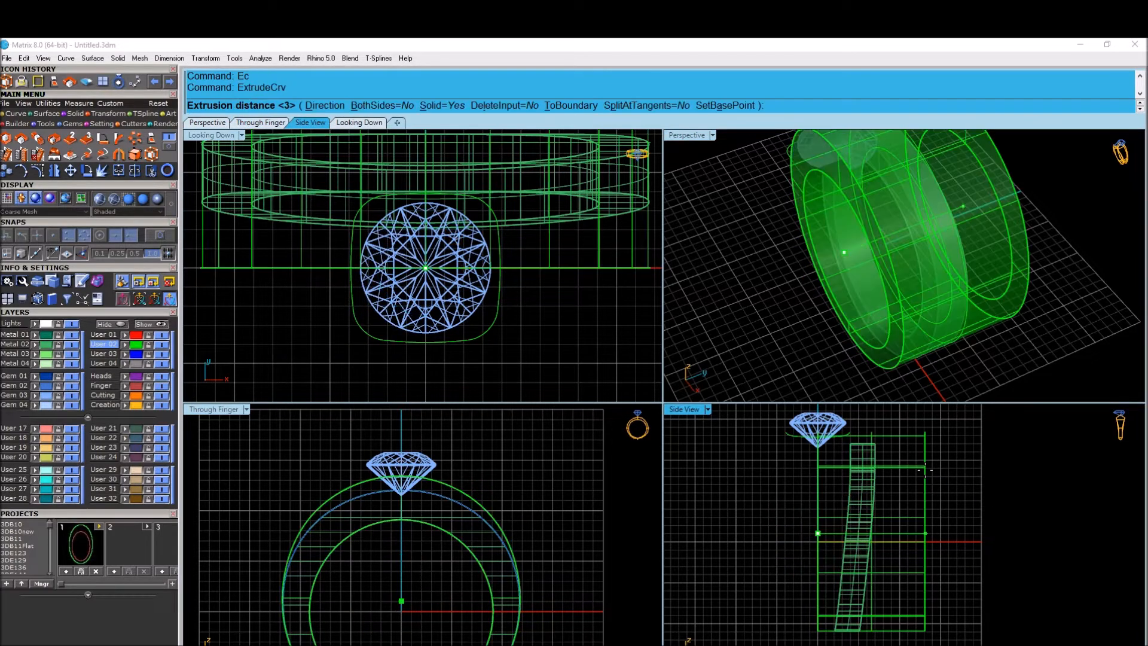
{"action": "type", "text": "b"}
{"action": "key", "text": "Return"}
{"action": "type", "text": "4.3"}
{"action": "key", "text": "Return"}
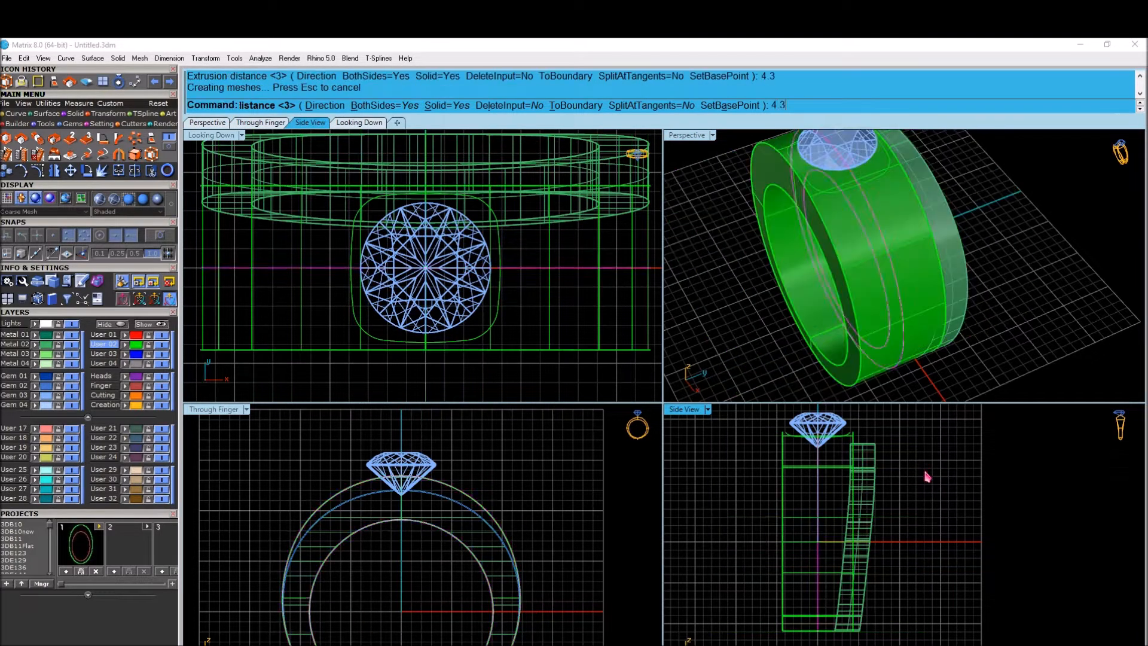
Step: Assign the newly extruded wide band to the Metal 01 layer
{"action": "left_click", "coordinate": [557, 471]}
{"action": "left_click", "coordinate": [828, 299]}
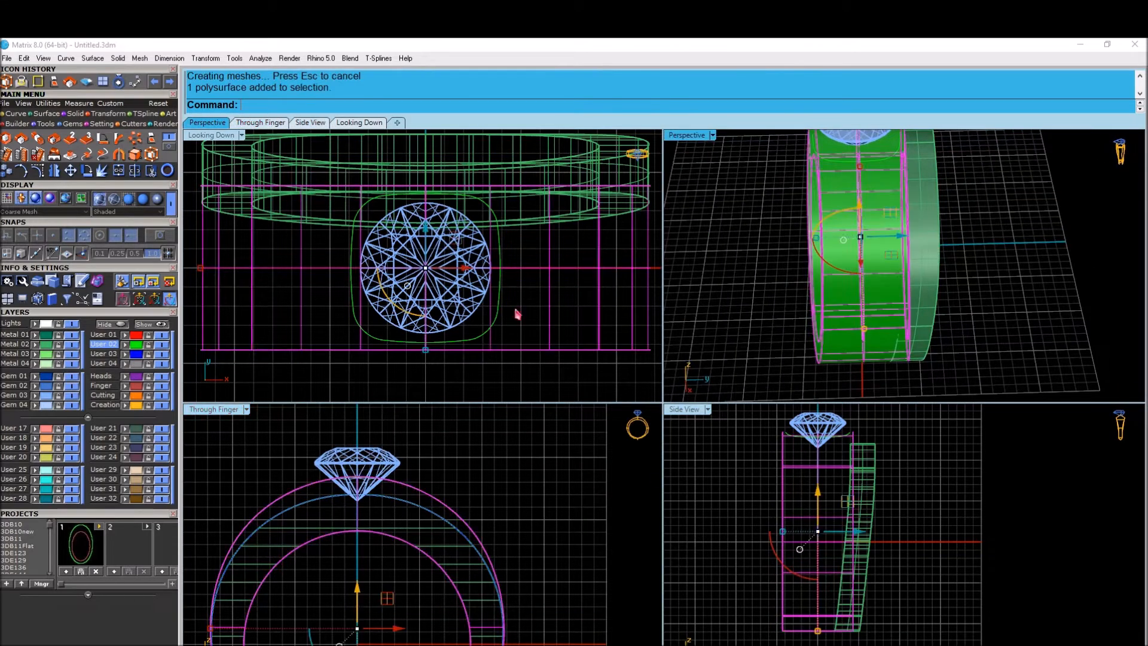
{"action": "left_click", "coordinate": [35, 335]}
{"action": "left_click", "coordinate": [509, 482]}
Step: Save the model to the second project slot as 3DRT34_2.3dm
{"action": "right_click_drag", "start_coordinate": [889, 354], "coordinate": [773, 294]}
{"action": "left_click", "coordinate": [772, 294]}
{"action": "left_click", "coordinate": [114, 572]}
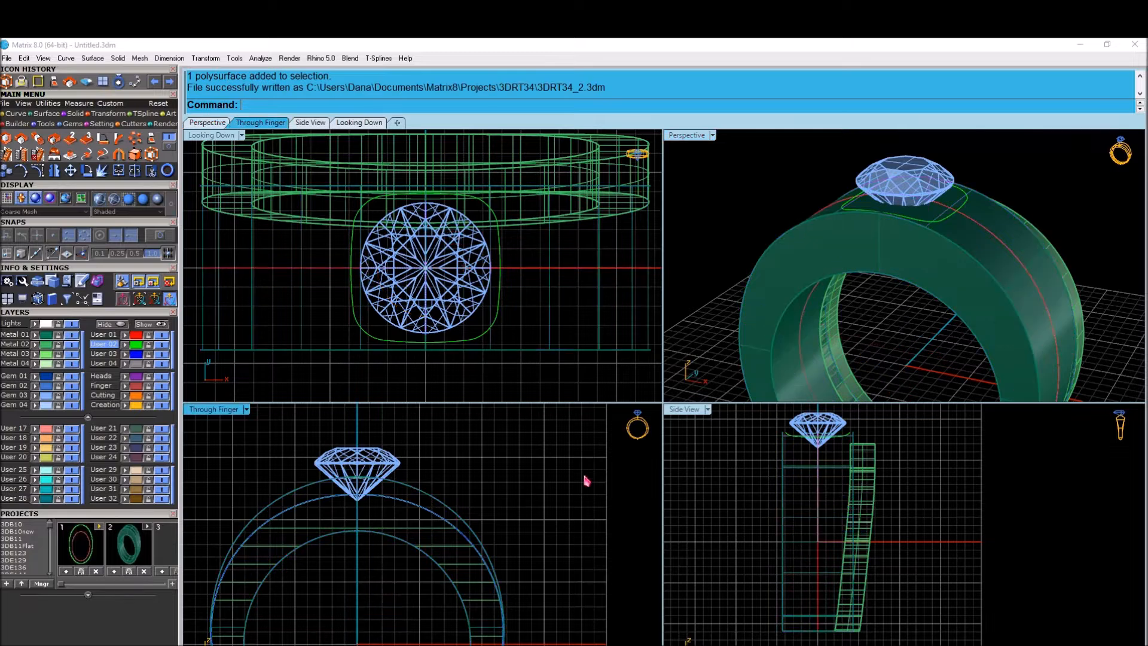
Step: Flatten the cushion-shaped curve from the band's top onto the construction plane, deleting the original
{"action": "right_click_drag", "start_coordinate": [944, 198], "coordinate": [948, 256]}
{"action": "scroll", "coordinate": [948, 256], "scroll_direction": "up", "scroll_amount": 2}
{"action": "type", "text": "Ea"}
{"action": "key", "text": "Return"}
{"action": "left_click", "coordinate": [948, 284]}
{"action": "key", "text": "Return"}
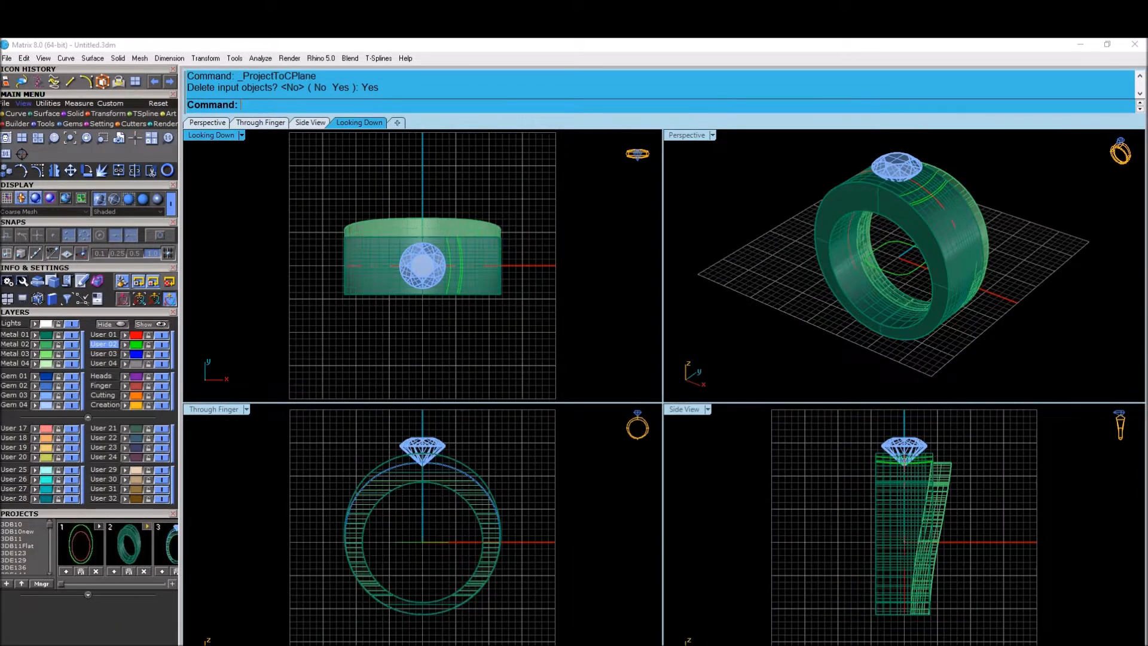
Step: Move the flattened cushion-shaped curve straight up from the ring's centre to the top of the band
{"action": "left_click_drag", "start_coordinate": [440, 527], "coordinate": [415, 551]}
{"action": "scroll", "coordinate": [425, 540], "scroll_direction": "up", "scroll_amount": 4}
{"action": "left_click", "coordinate": [449, 543]}
{"action": "left_click", "coordinate": [479, 522]}
{"action": "left_click", "coordinate": [422, 545]}
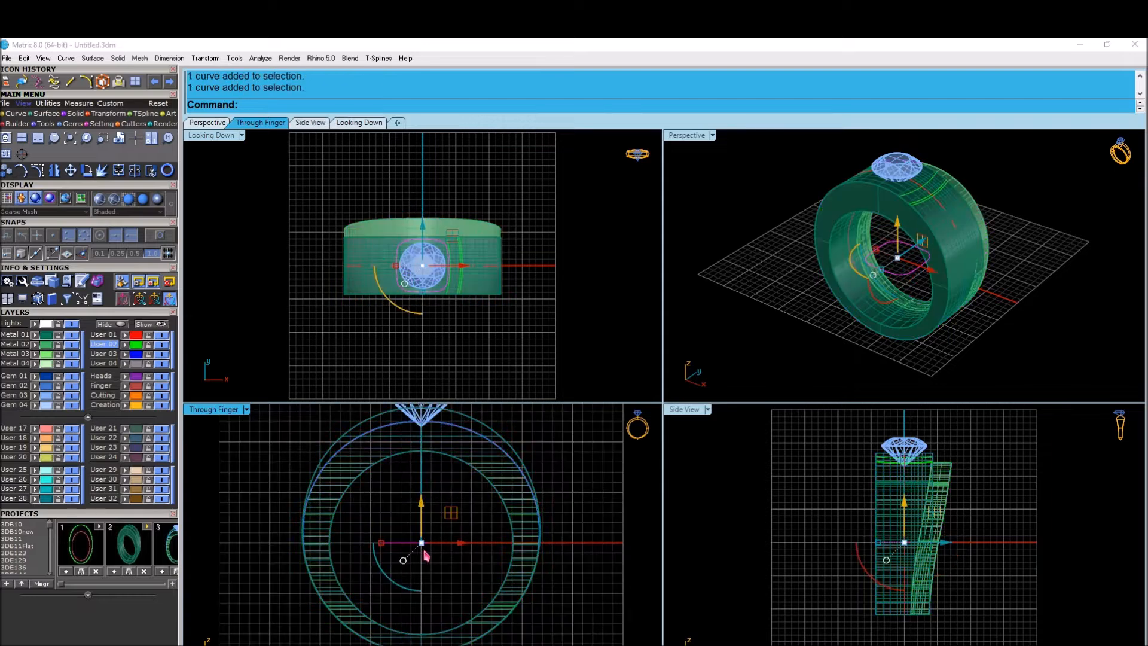
{"action": "right_click_drag", "start_coordinate": [423, 508], "coordinate": [414, 590]}
{"action": "left_click_drag", "start_coordinate": [417, 594], "coordinate": [429, 446]}
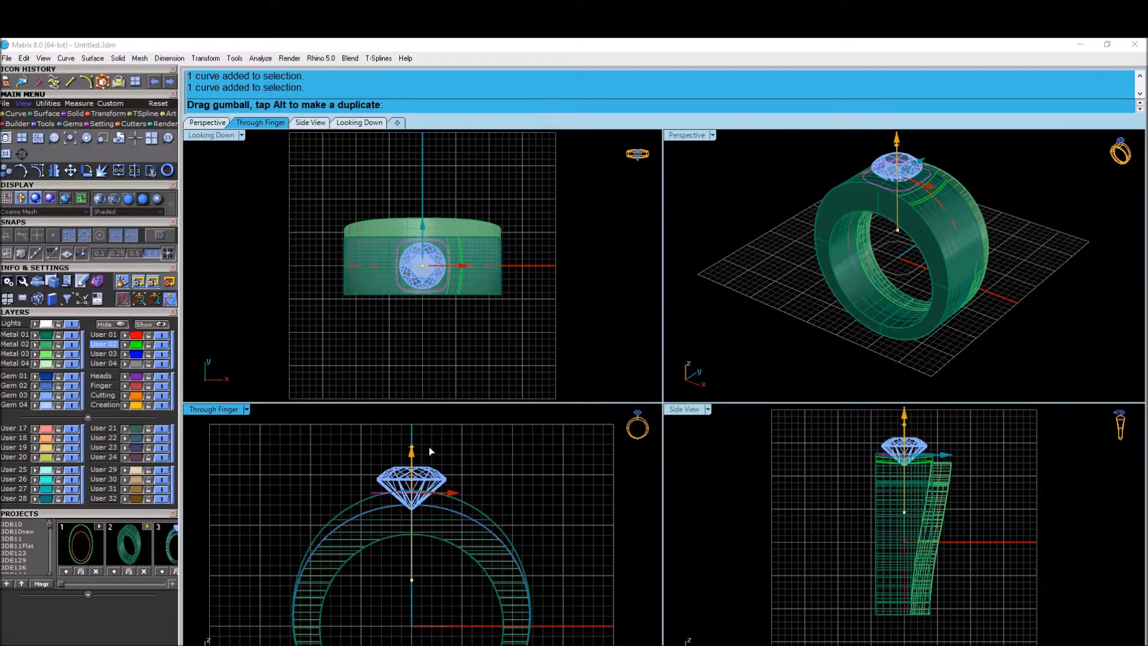
Step: Raise the curve a further 0.6 mm in 0.1 mm nudges so that it sits across the gem's lower half
{"action": "scroll", "coordinate": [429, 447], "scroll_direction": "up", "scroll_amount": 5}
{"action": "right_click_drag", "start_coordinate": [585, 509], "coordinate": [550, 531]}
{"action": "key", "text": "alt+Up"}
{"action": "key", "text": "alt+Up"}
{"action": "key", "text": "alt+Up"}
{"action": "key", "text": "alt+Up"}
{"action": "key", "text": "alt+Up"}
{"action": "key", "text": "alt+Up"}
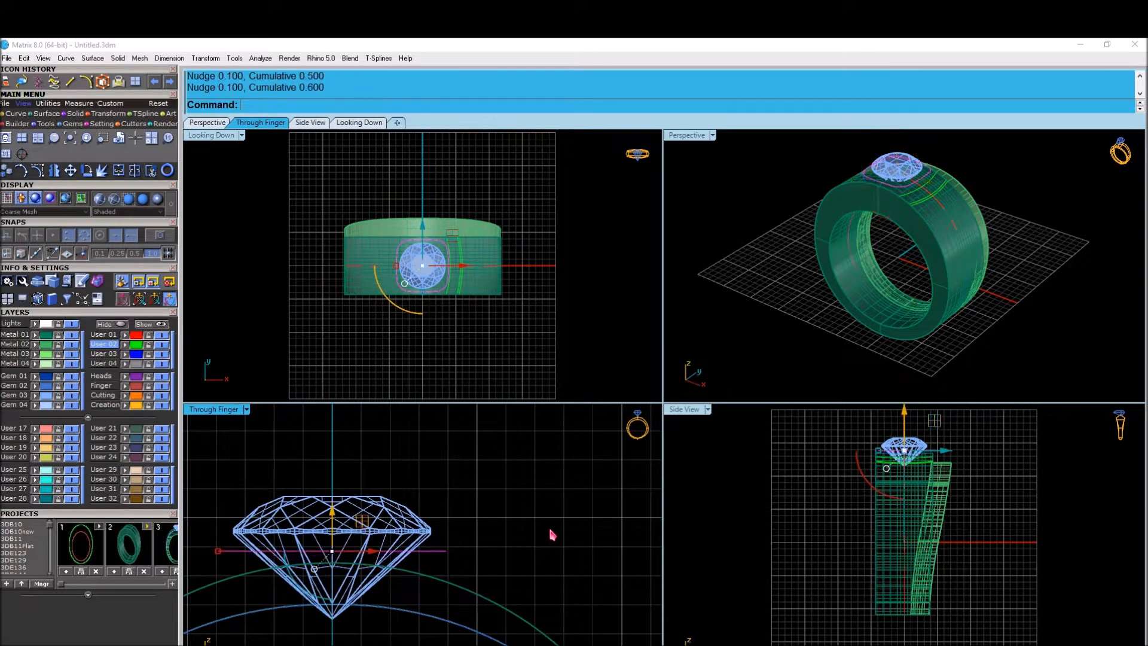
Step: Extrude the raised curve downward to one side only as a closed solid reaching into the band's top
{"action": "type", "text": "ExtrudeCrv"}
{"action": "key", "text": "Return"}
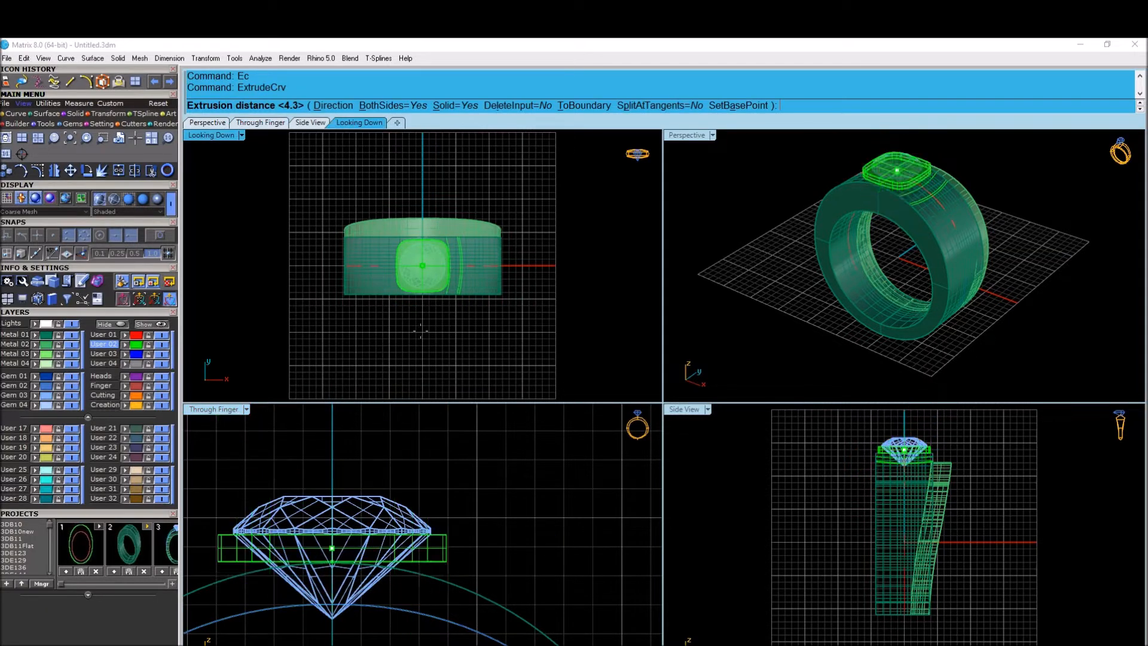
{"action": "type", "text": "b"}
{"action": "key", "text": "Return"}
{"action": "key", "text": "Return"}
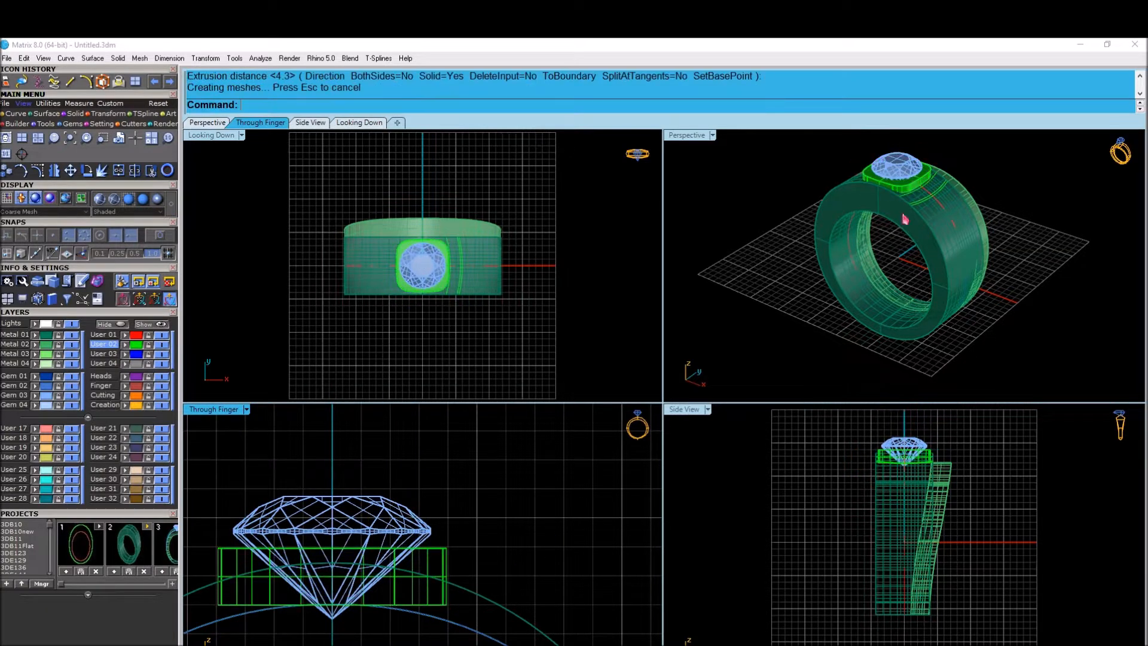
Step: Lower the extruded cushion block together with its curve by 0.1 mm
{"action": "scroll", "coordinate": [904, 217], "scroll_direction": "up", "scroll_amount": 5}
{"action": "left_click", "coordinate": [425, 565]}
{"action": "right_click_drag", "start_coordinate": [521, 546], "coordinate": [549, 547]}
{"action": "left_click_drag", "start_coordinate": [525, 543], "coordinate": [462, 579]}
{"action": "right_click_drag", "start_coordinate": [574, 516], "coordinate": [546, 533]}
{"action": "key", "text": "alt+Down"}
{"action": "key", "text": "Escape"}
Step: Assign the cushion block under the gem to the Metal 01 layer and select the block with its curve
{"action": "left_click", "coordinate": [854, 269]}
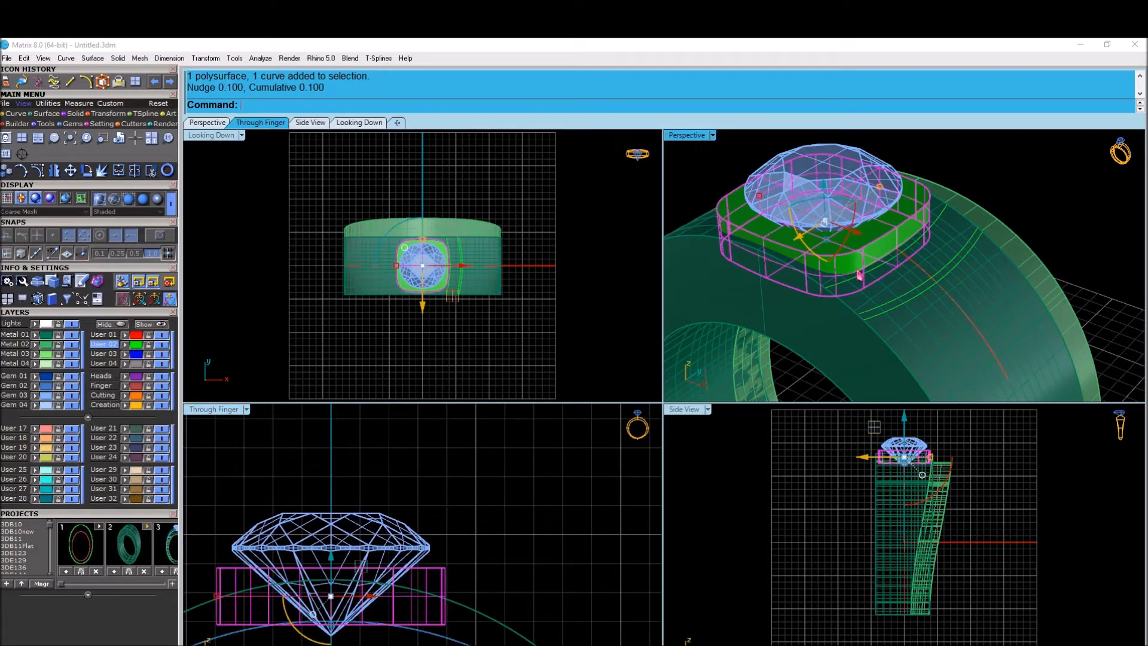
{"action": "left_click", "coordinate": [35, 335]}
{"action": "left_click", "coordinate": [289, 341]}
{"action": "left_click_drag", "start_coordinate": [478, 553], "coordinate": [441, 587]}
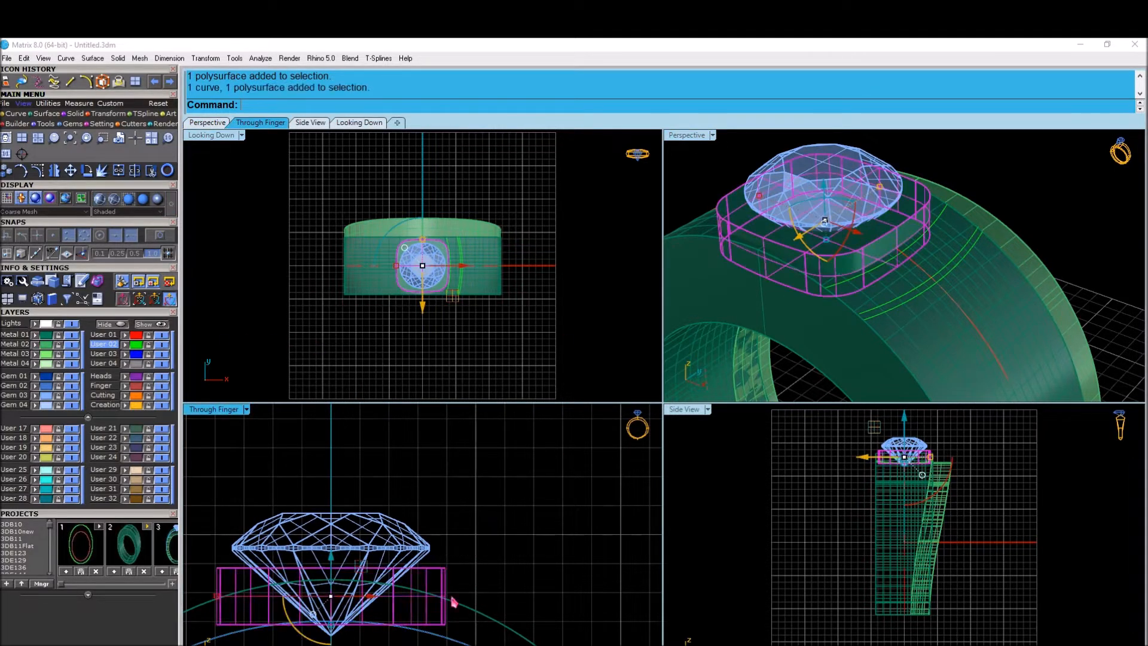
Step: Lower the cushion block together with its curve in 0.1 mm nudges and undo the last nudge
{"action": "key", "text": "alt+Down"}
{"action": "key", "text": "Escape"}
{"action": "right_click_drag", "start_coordinate": [876, 261], "coordinate": [810, 281]}
{"action": "left_click_drag", "start_coordinate": [477, 569], "coordinate": [442, 586]}
{"action": "right_click_drag", "start_coordinate": [494, 546], "coordinate": [518, 560]}
{"action": "key", "text": "alt+Down"}
{"action": "key", "text": "Escape"}
{"action": "key", "text": "ctrl+z"}
{"action": "key", "text": "Escape"}
{"action": "scroll", "coordinate": [480, 451], "scroll_direction": "down", "scroll_amount": 2}
{"action": "scroll", "coordinate": [846, 318], "scroll_direction": "up", "scroll_amount": 2}
{"action": "scroll", "coordinate": [792, 242], "scroll_direction": "up", "scroll_amount": 2}
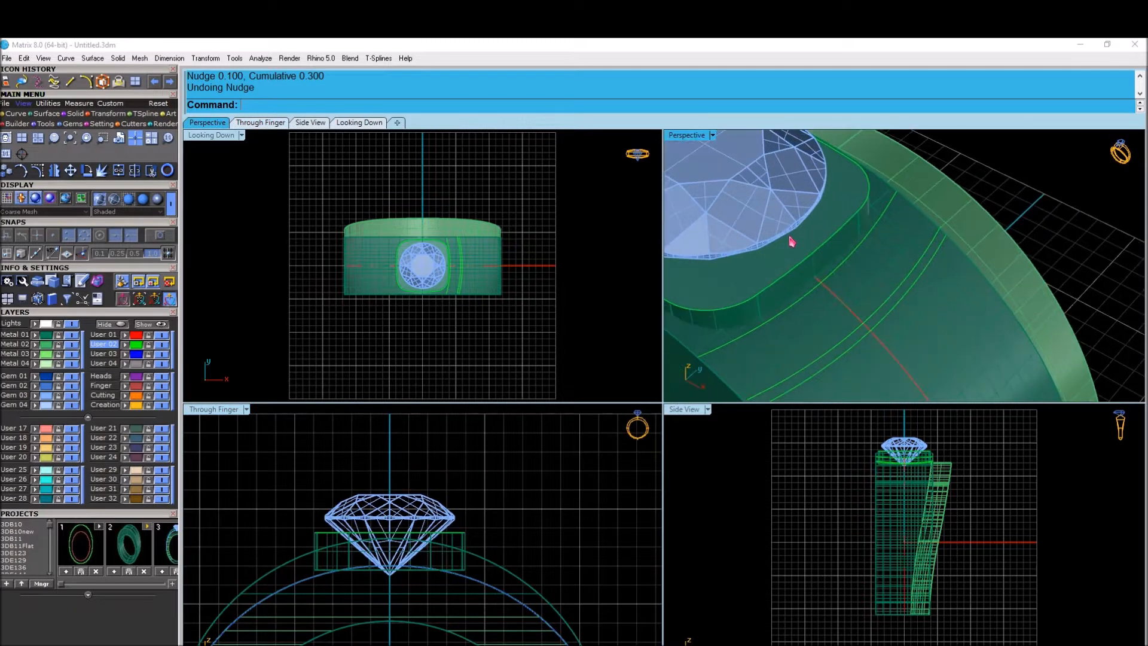
{"action": "right_click_drag", "start_coordinate": [837, 272], "coordinate": [849, 325]}
{"action": "scroll", "coordinate": [473, 269], "scroll_direction": "up", "scroll_amount": 5}
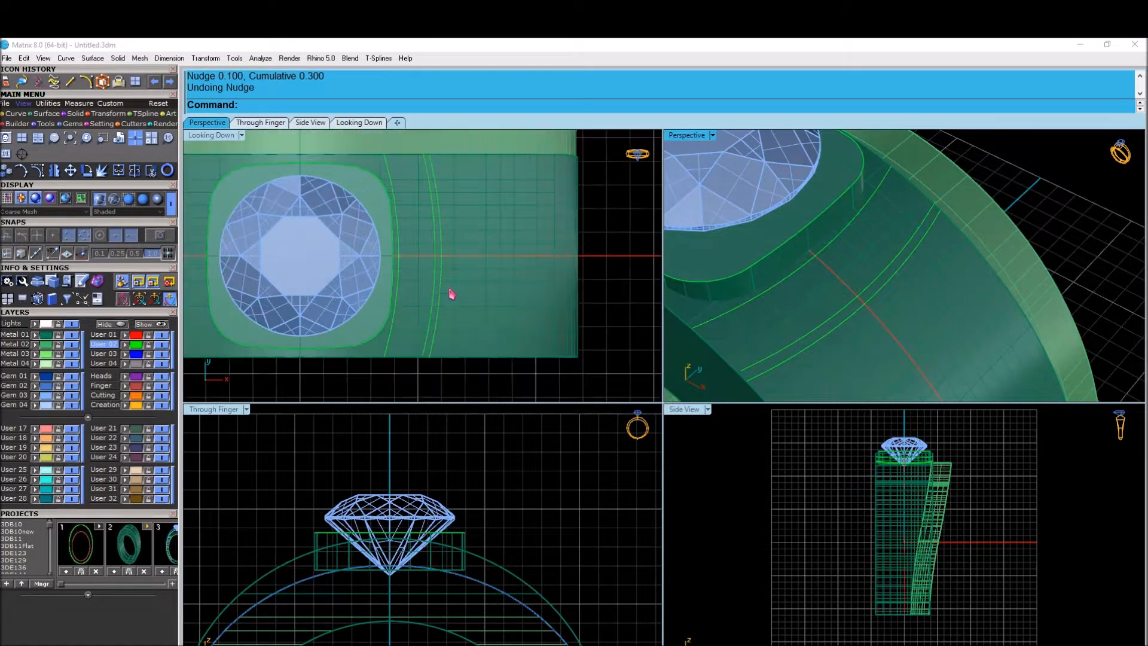
{"action": "left_click", "coordinate": [439, 310]}
{"action": "left_click", "coordinate": [457, 335]}
{"action": "type", "text": "offsetsrf"}
{"action": "key", "text": "Return"}
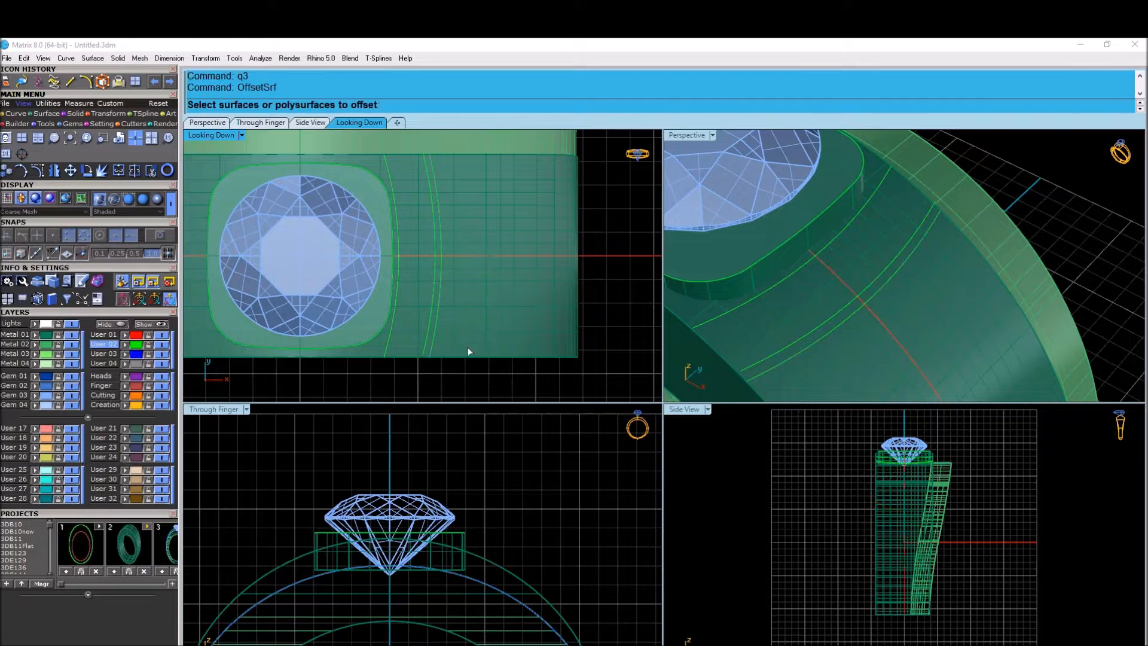
{"action": "key", "text": "Escape"}
Step: Extract the wide band's outer surface and isolate it together with the outermost arc beside the head
{"action": "left_click", "coordinate": [591, 453]}
{"action": "type", "text": "eas"}
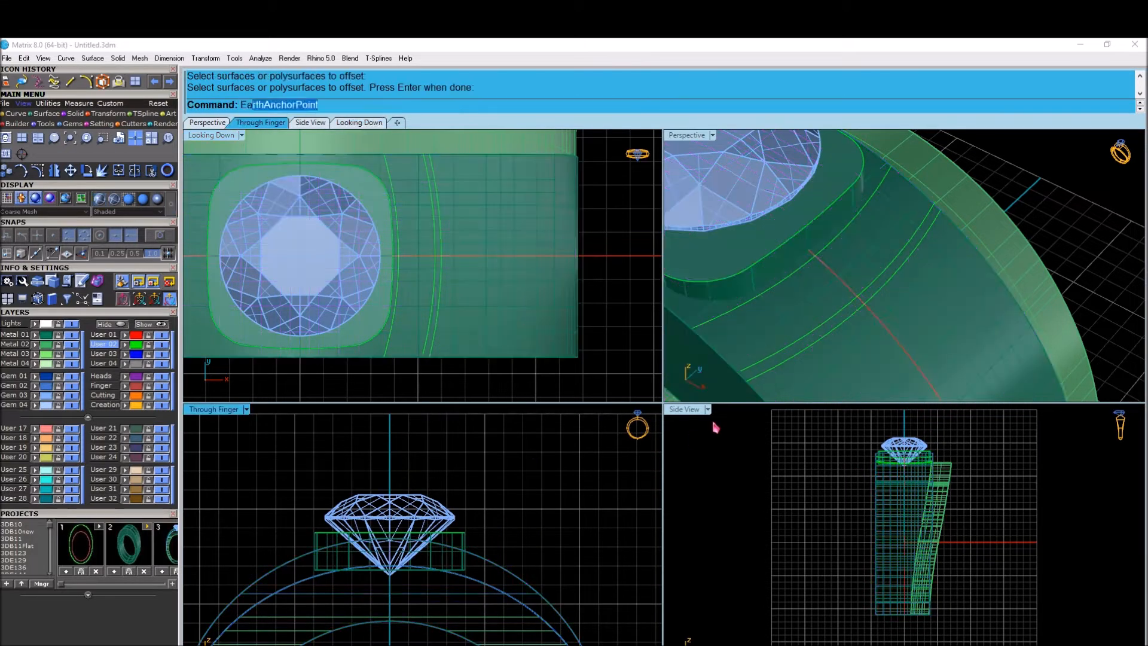
{"action": "key", "text": "Return"}
{"action": "left_click", "coordinate": [882, 389]}
{"action": "key", "text": "Return"}
{"action": "left_click", "coordinate": [834, 329], "text": "shift"}
{"action": "left_click", "coordinate": [885, 357]}
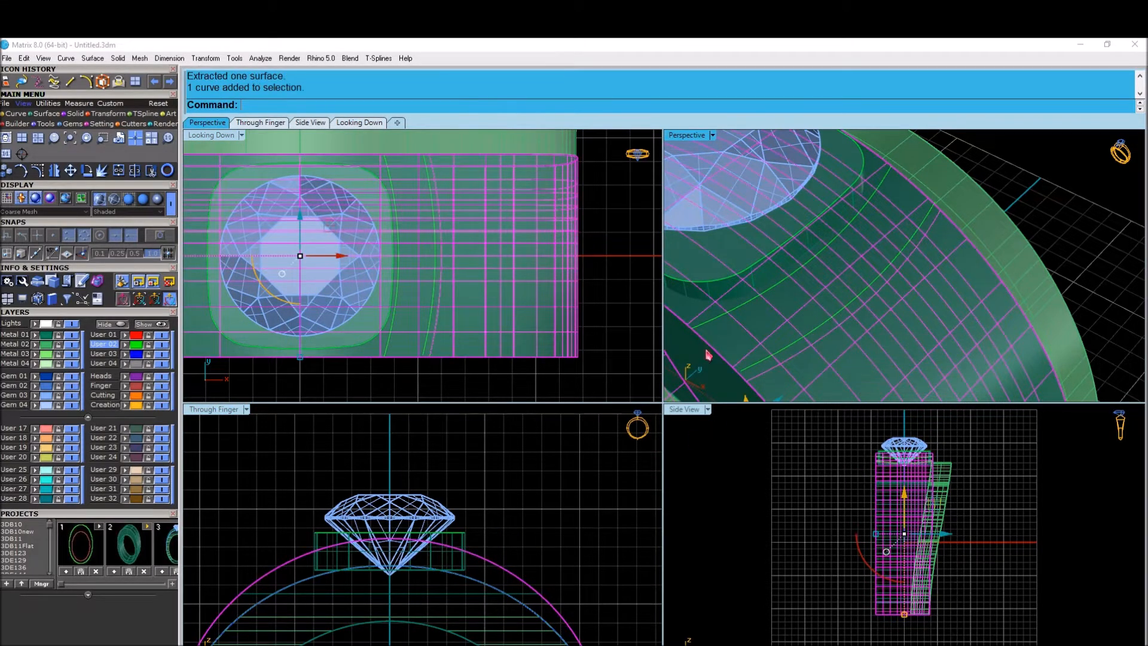
{"action": "left_click", "coordinate": [119, 324]}
Step: Offset the isolated arc 1.8 mm along the band surface with the direction flipped away from the head
{"action": "left_click", "coordinate": [440, 308]}
{"action": "left_click", "coordinate": [470, 327]}
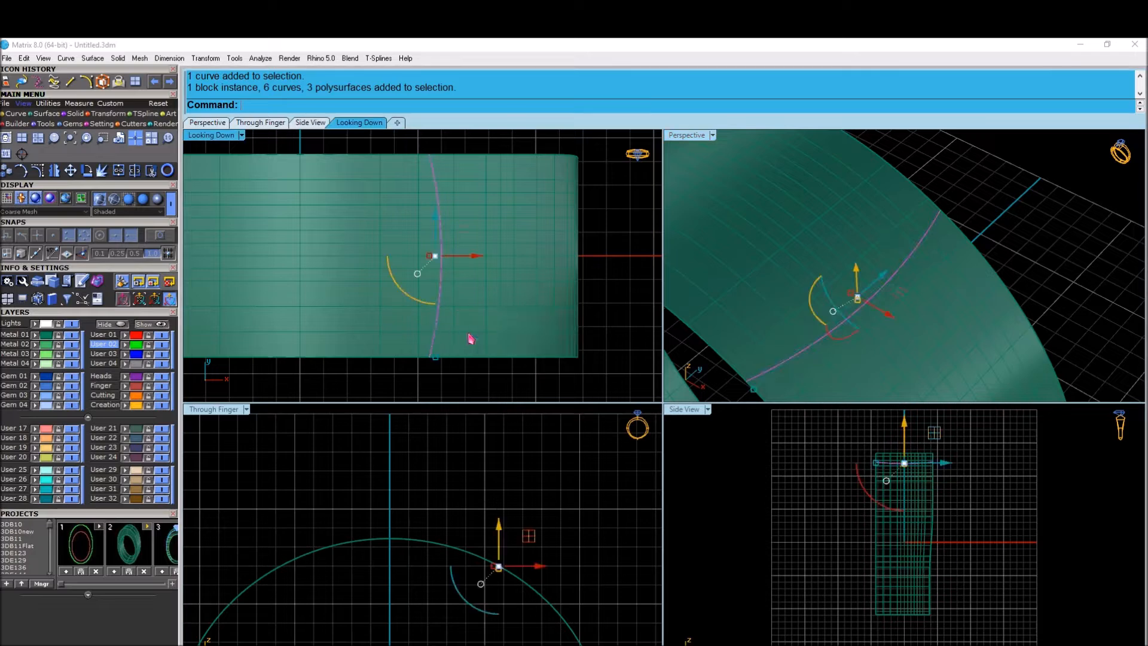
{"action": "type", "text": "q2"}
{"action": "key", "text": "Return"}
{"action": "key", "text": "Return"}
{"action": "left_click", "coordinate": [467, 318]}
{"action": "type", "text": "f"}
{"action": "key", "text": "Return"}
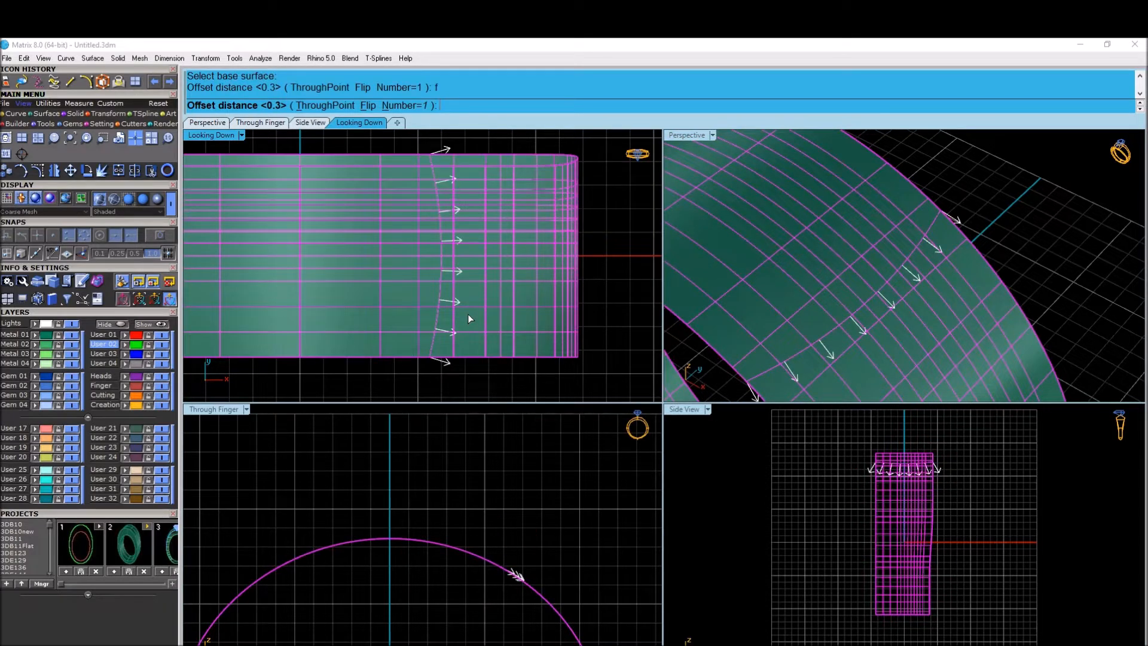
{"action": "type", "text": "1.8"}
{"action": "key", "text": "Return"}
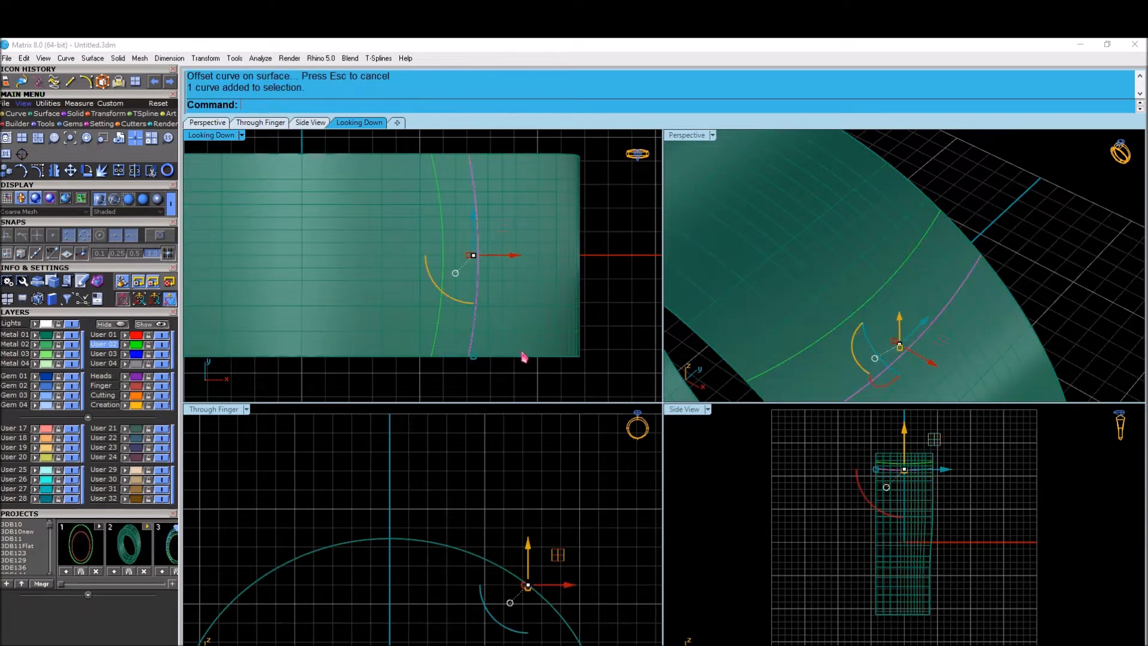
Step: Offset the new arc another 0.3 mm on the band surface, flipped away from the head, to form a close pair
{"action": "left_click", "coordinate": [531, 327]}
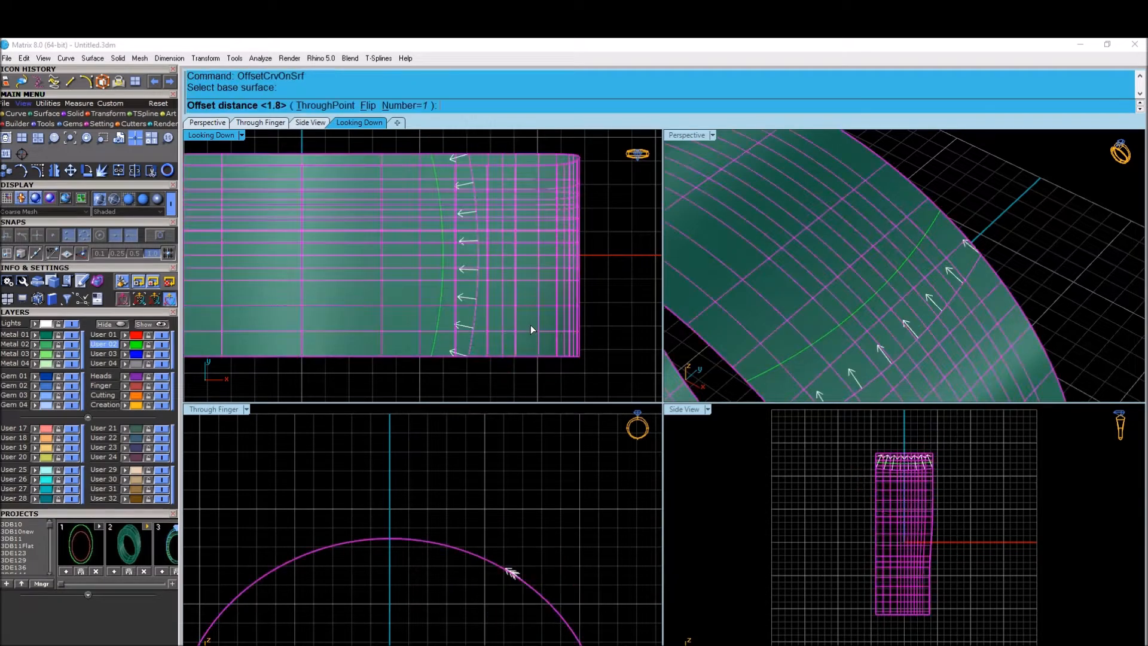
{"action": "type", "text": "f"}
{"action": "key", "text": "Return"}
{"action": "type", "text": ".3"}
{"action": "key", "text": "Return"}
Step: Offset the outer arc of the new pair 1.8 mm further down the band surface
{"action": "left_click", "coordinate": [579, 335]}
{"action": "left_click", "coordinate": [480, 327]}
{"action": "left_click", "coordinate": [520, 358]}
{"action": "right_click", "coordinate": [515, 299]}
{"action": "left_click", "coordinate": [515, 298]}
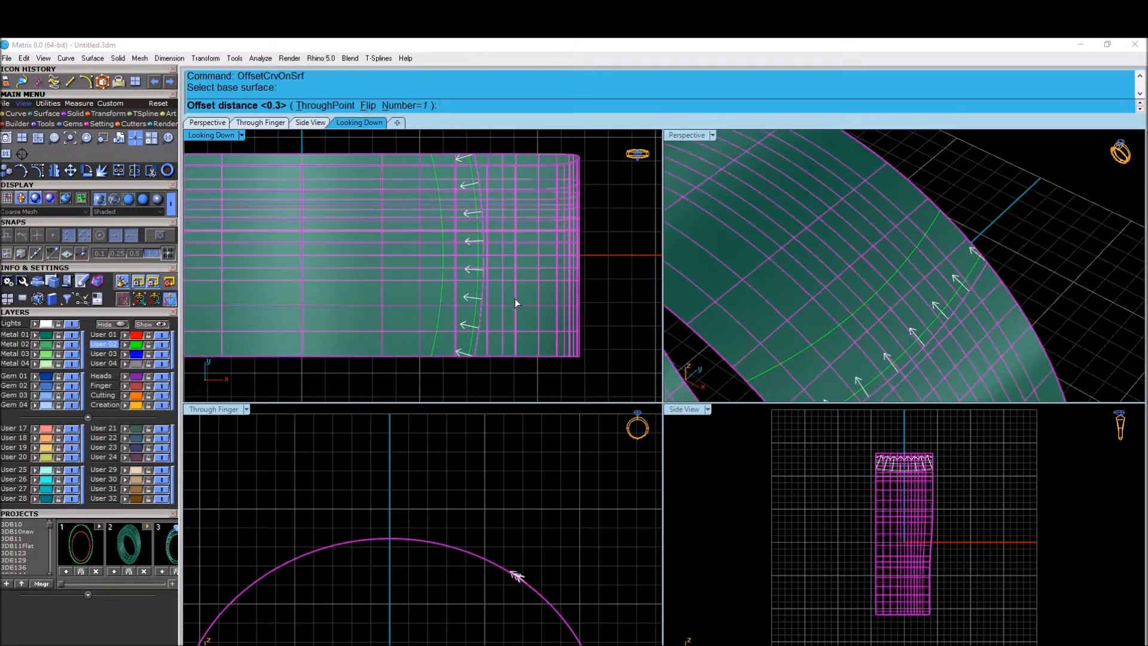
{"action": "type", "text": "1.8"}
{"action": "key", "text": "Return"}
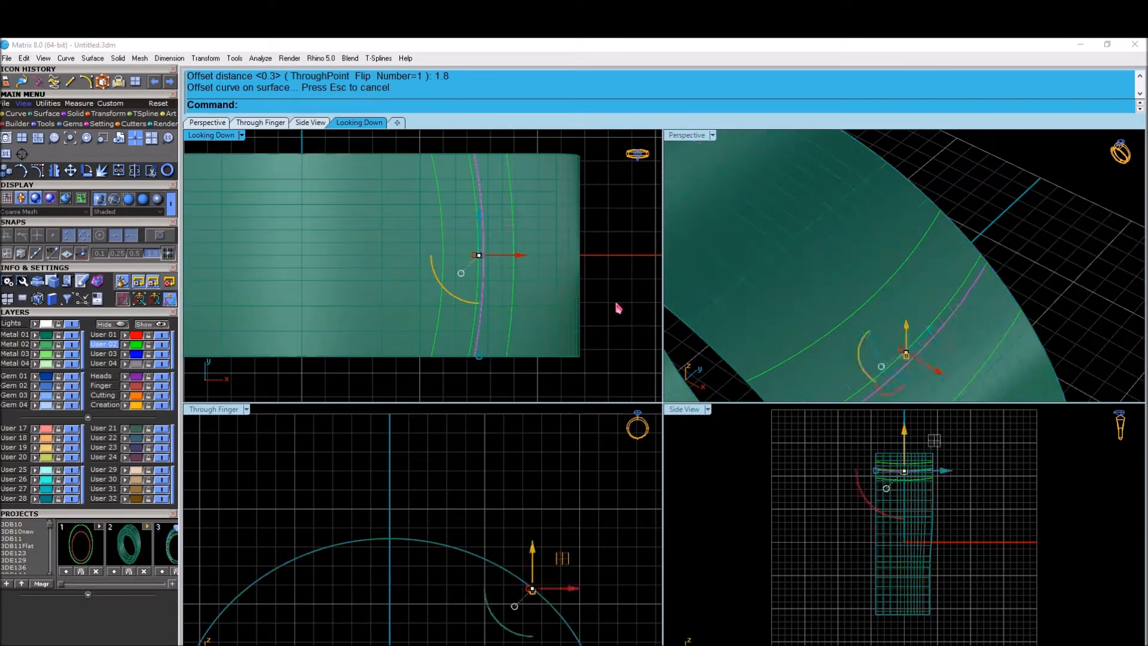
Step: Complete the next close pair by offsetting the lowest arc 0.3 mm on the band surface, flipped away from the head
{"action": "left_click", "coordinate": [618, 308]}
{"action": "scroll", "coordinate": [931, 275], "scroll_direction": "down", "scroll_amount": 8}
{"action": "scroll", "coordinate": [931, 274], "scroll_direction": "up", "scroll_amount": 5}
{"action": "left_click", "coordinate": [898, 303]}
{"action": "left_click", "coordinate": [909, 329]}
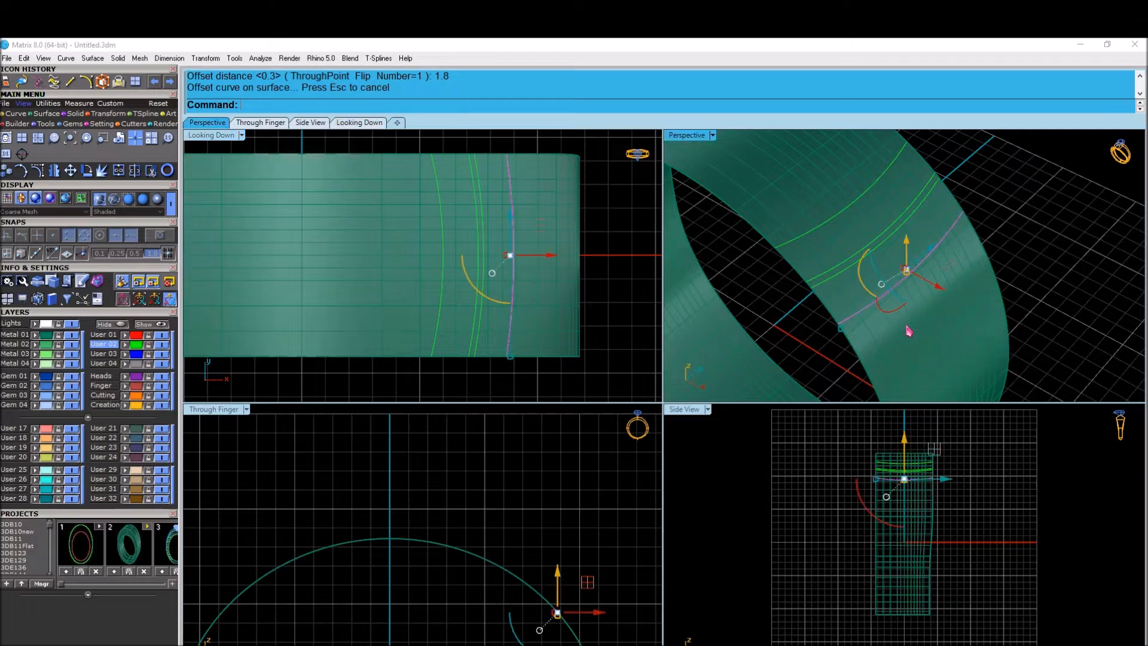
{"action": "right_click", "coordinate": [905, 325]}
{"action": "left_click", "coordinate": [906, 324]}
{"action": "type", "text": "f"}
{"action": "key", "text": "Return"}
{"action": "type", "text": ".3"}
{"action": "key", "text": "Return"}
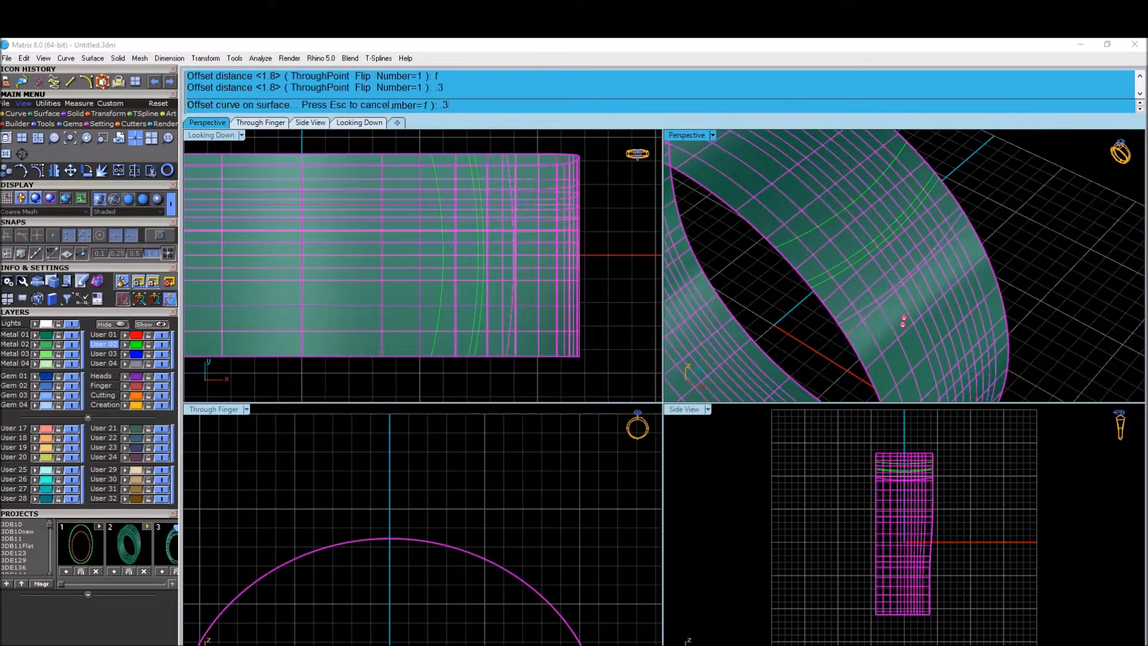
{"action": "left_click", "coordinate": [960, 244]}
{"action": "left_click", "coordinate": [993, 280]}
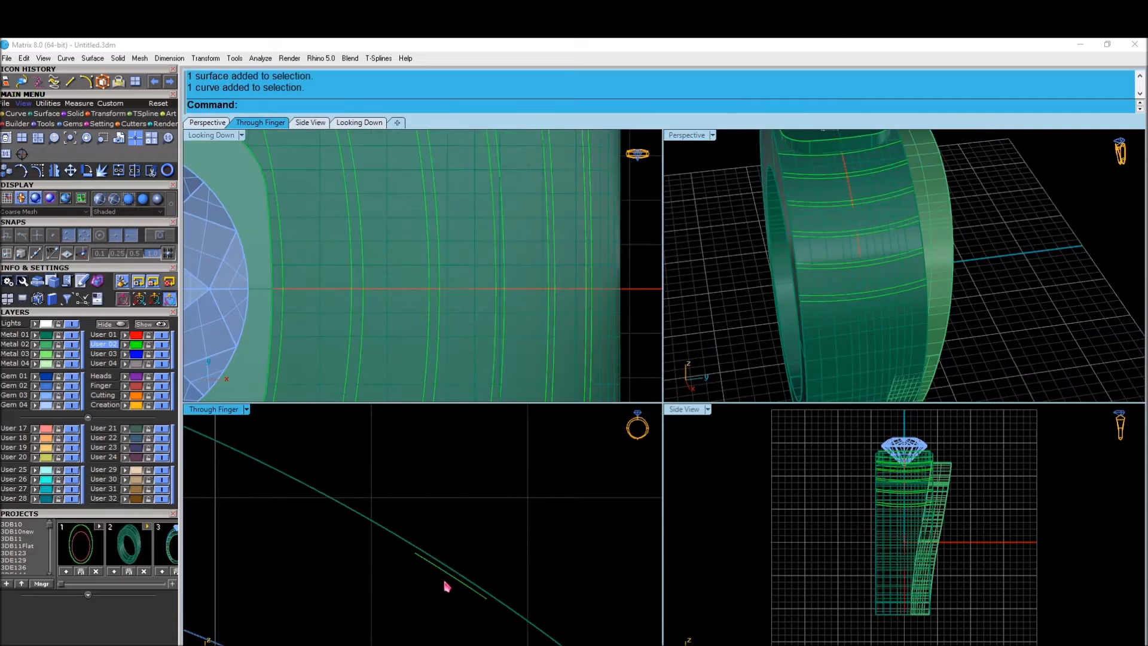
Step: Delete the stray curve lying under the band surface and offset the neighbouring arc 0.9 mm into the gap, with direction flipped
{"action": "left_click", "coordinate": [385, 315]}
{"action": "key", "text": "Delete"}
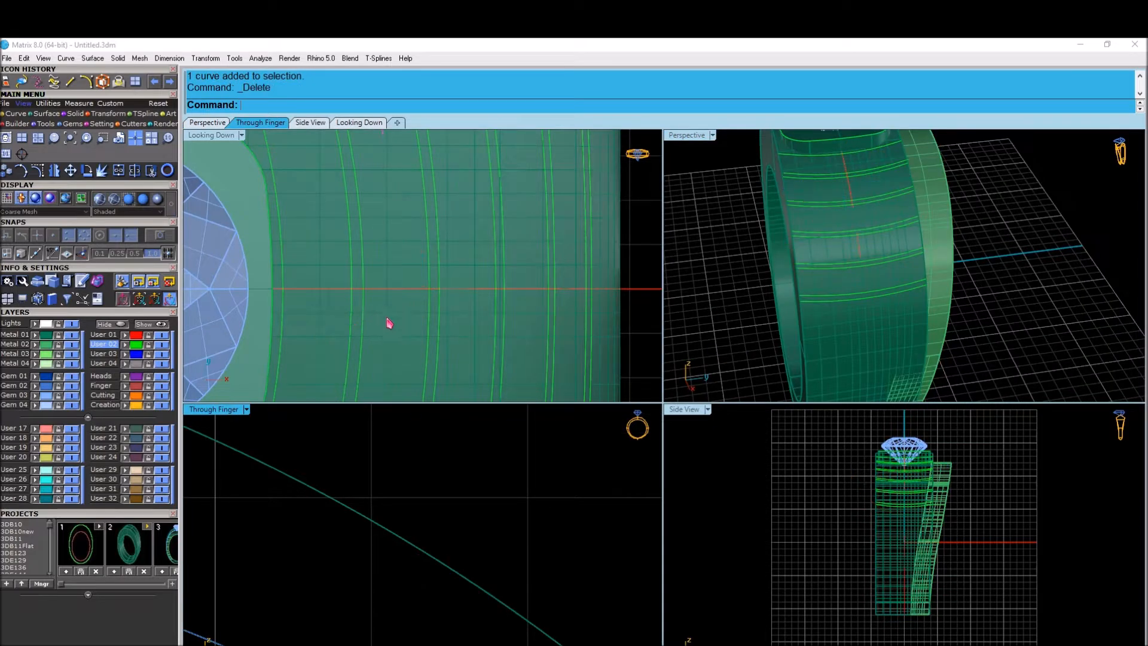
{"action": "left_click", "coordinate": [366, 312]}
{"action": "left_click", "coordinate": [423, 342]}
{"action": "right_click", "coordinate": [422, 341]}
{"action": "left_click", "coordinate": [398, 323]}
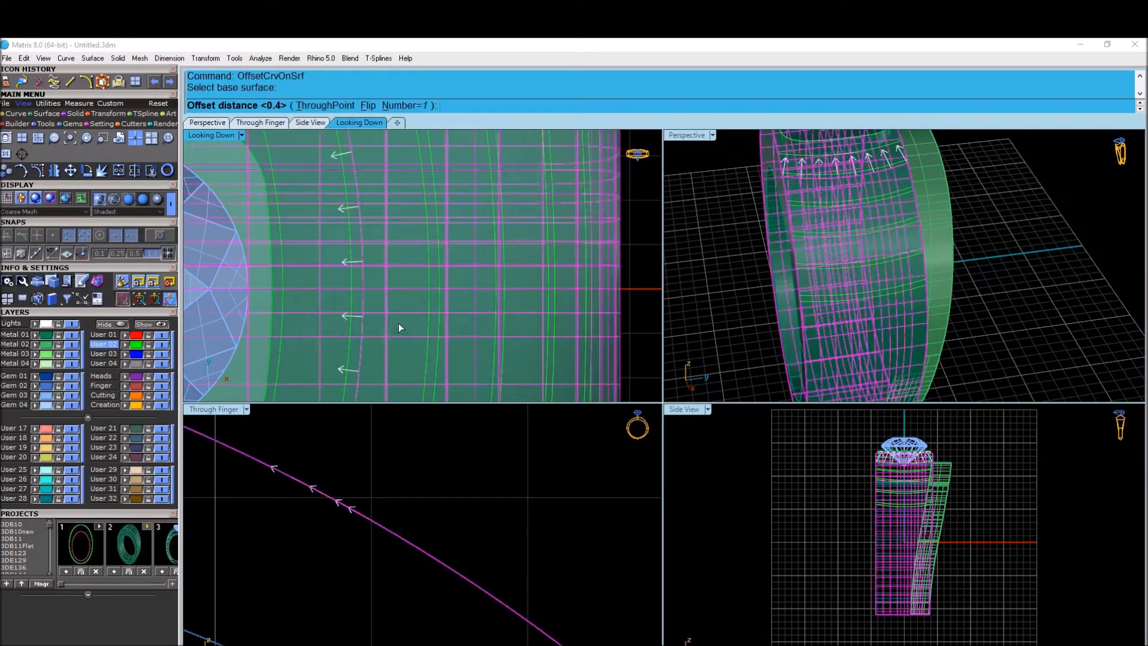
{"action": "type", "text": "f"}
{"action": "key", "text": "Return"}
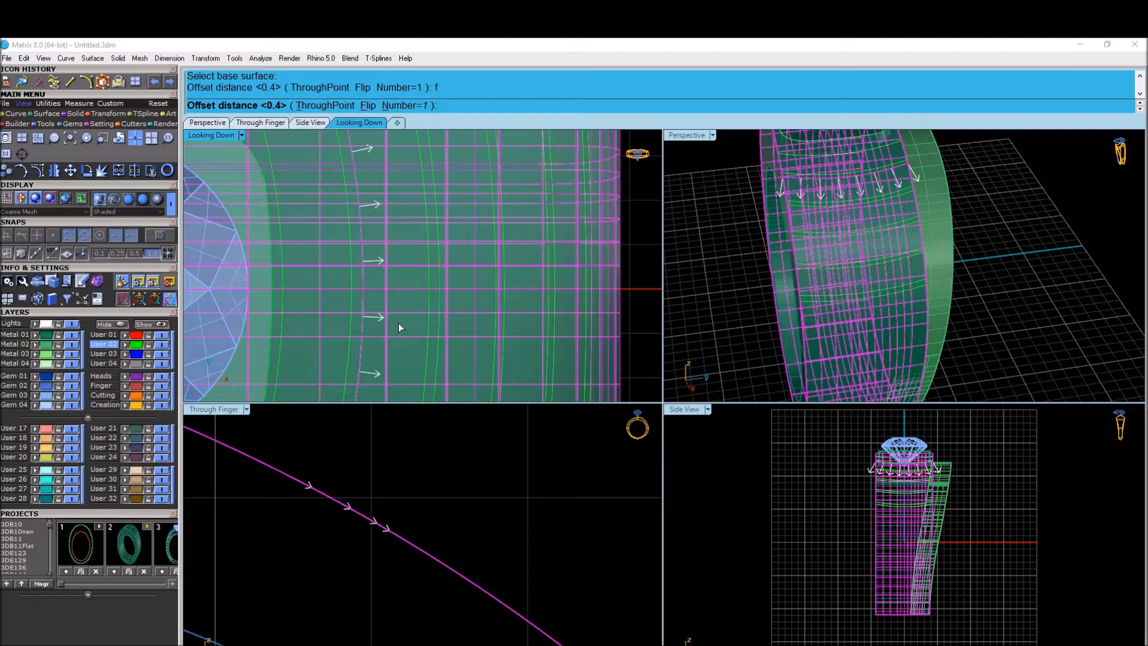
{"action": "type", "text": ".9"}
{"action": "key", "text": "Return"}
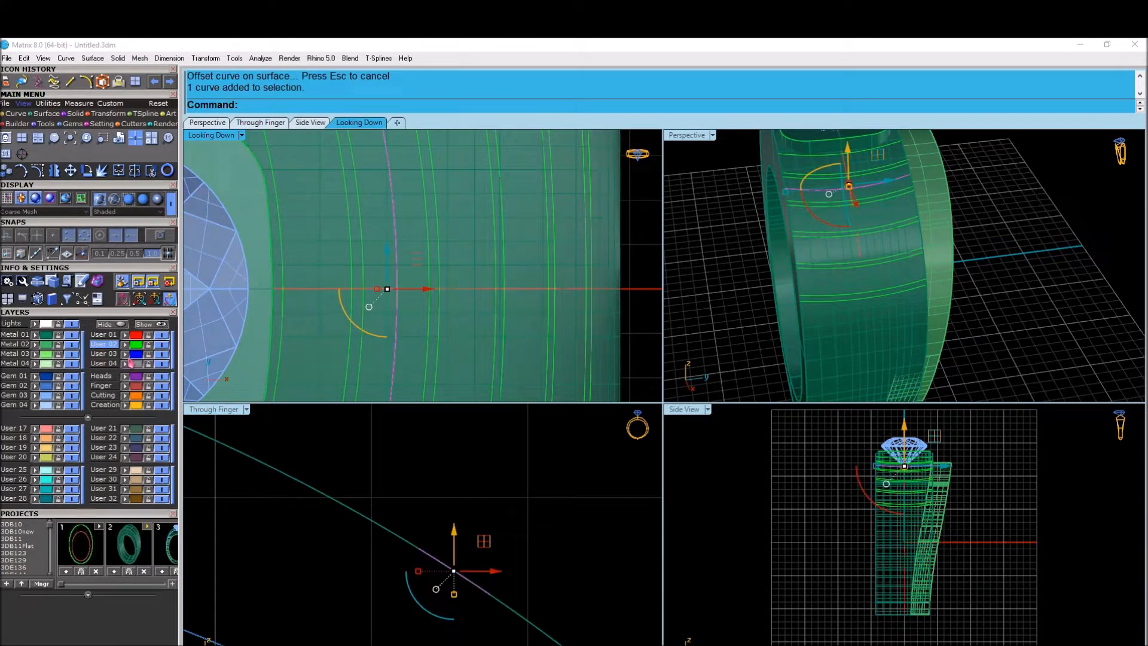
Step: Assign the mid-gap arc to the User 03 layer and duplicate the wide band's outer edge facing the matching band
{"action": "left_click", "coordinate": [260, 122]}
{"action": "type", "text": "d1"}
{"action": "key", "text": "Return"}
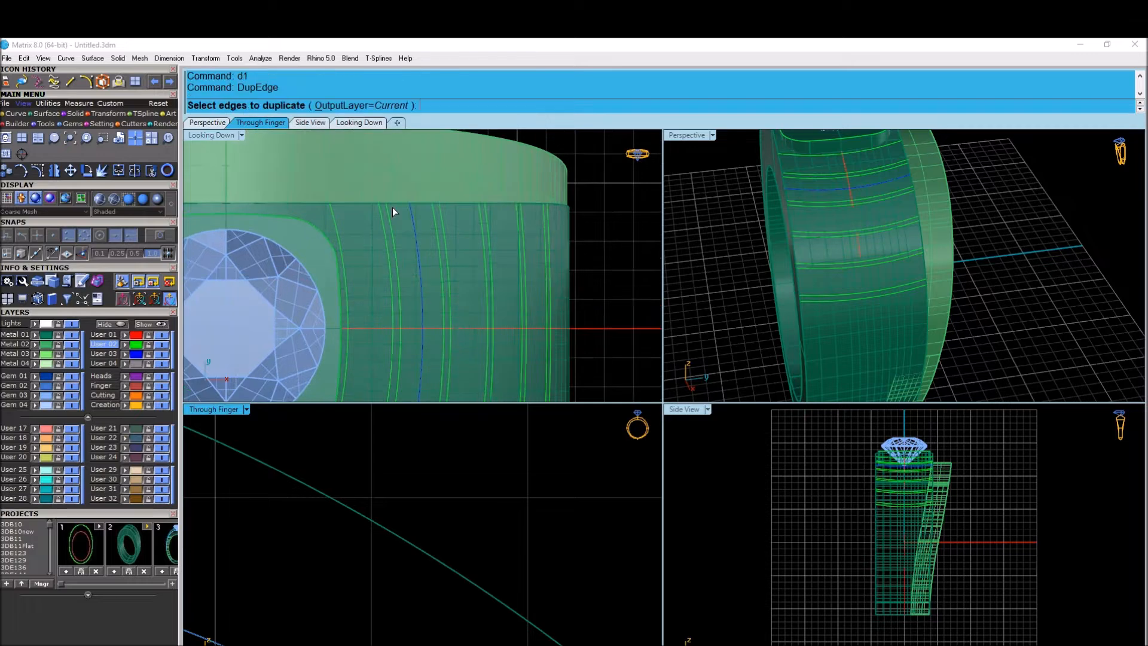
{"action": "left_click", "coordinate": [392, 207]}
{"action": "left_click", "coordinate": [448, 249]}
{"action": "key", "text": "Return"}
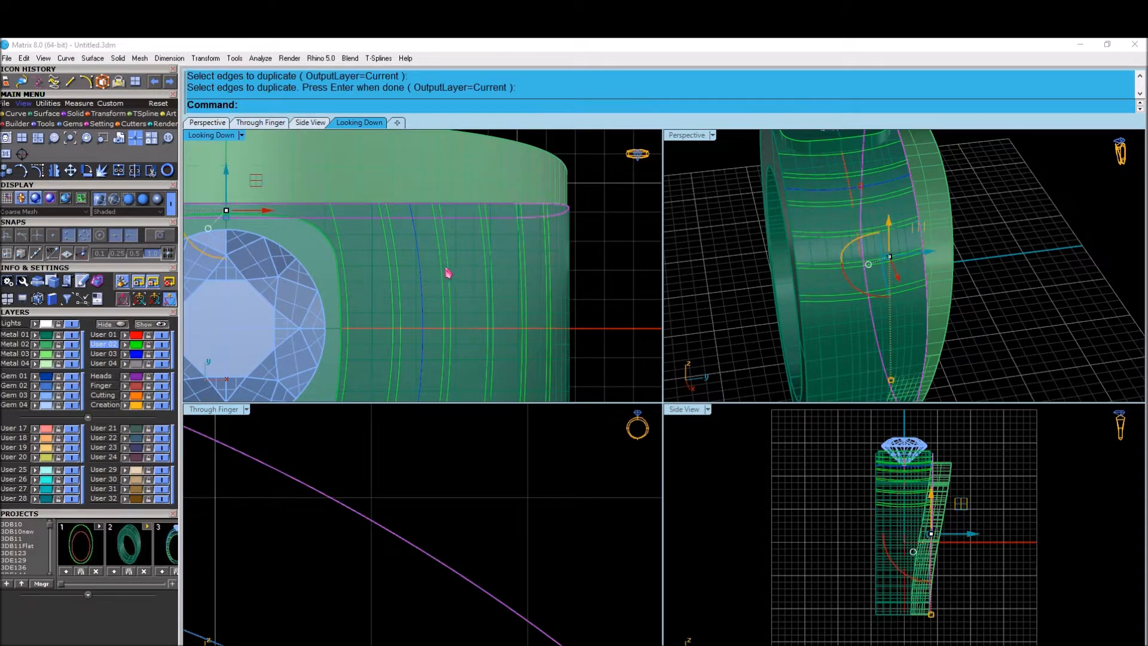
Step: Offset the duplicated edge curve 0.5 mm inward on the band's outer surface, flipping the direction
{"action": "type", "text": "q2"}
{"action": "key", "text": "Return"}
{"action": "left_click", "coordinate": [422, 248]}
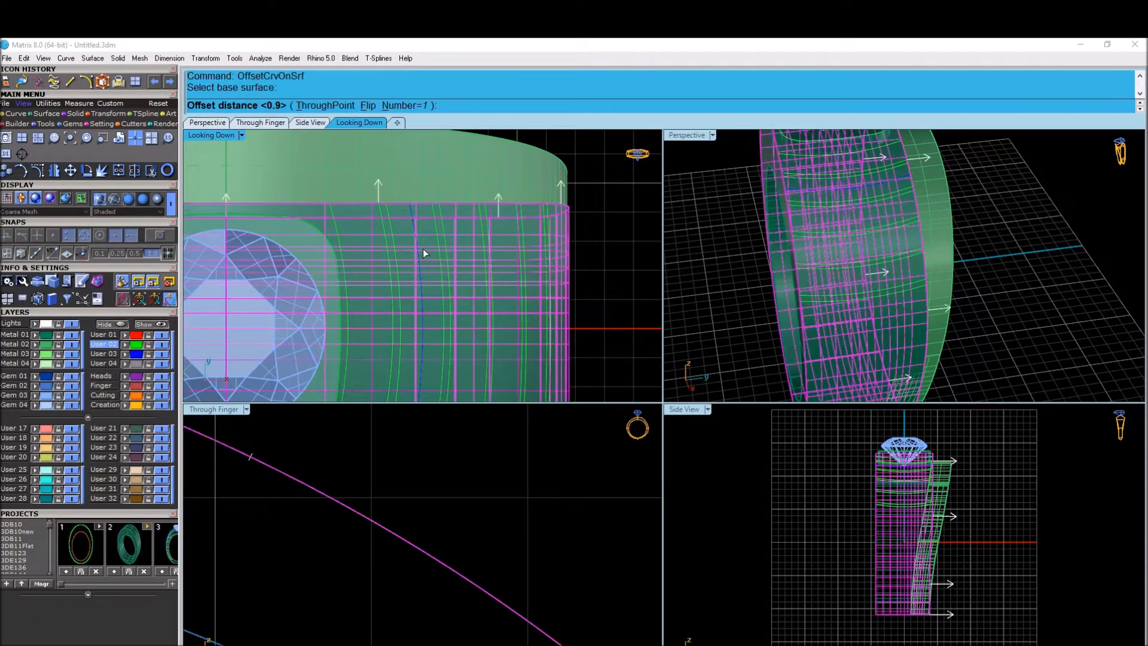
{"action": "type", "text": "f"}
{"action": "key", "text": "Return"}
{"action": "type", "text": ".35"}
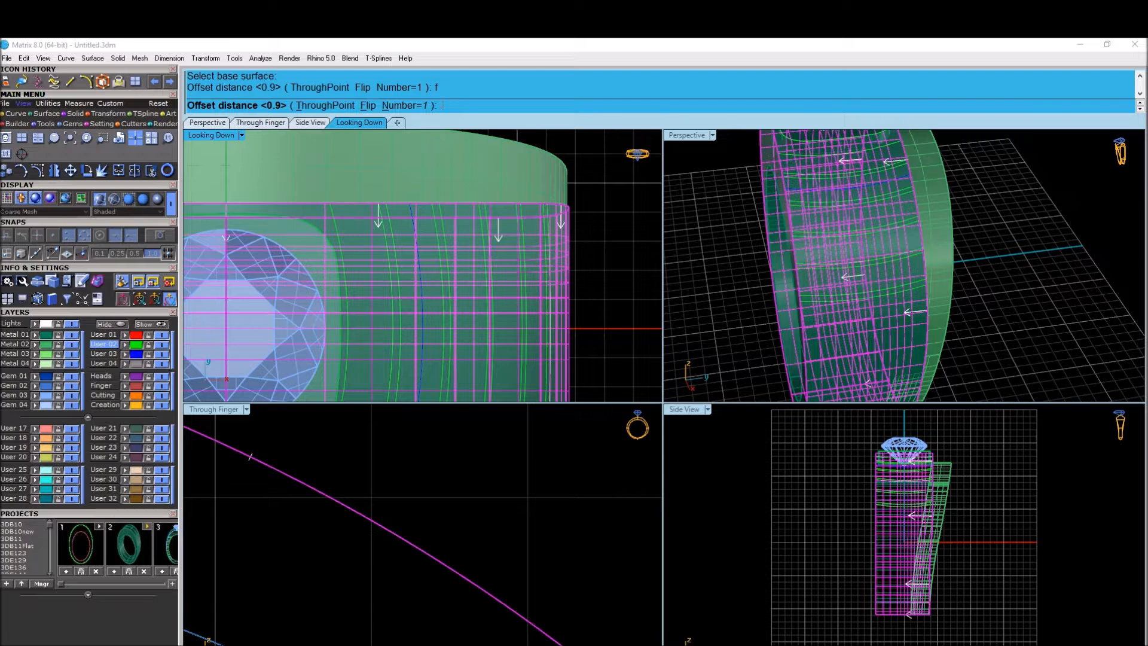
{"action": "key", "text": "Return"}
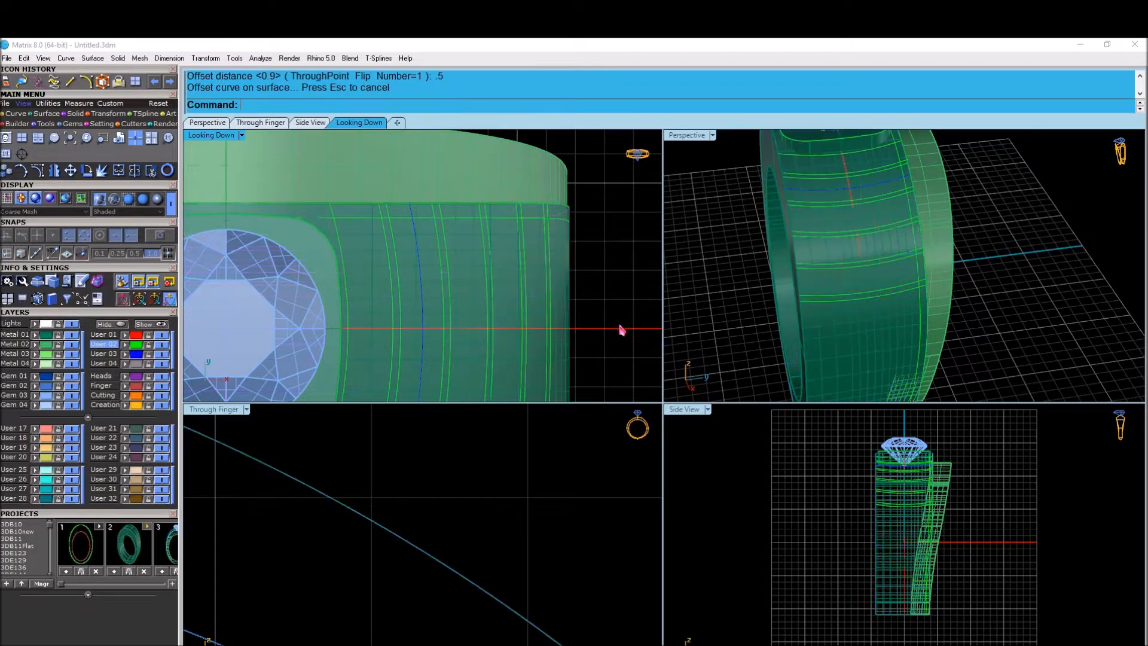
{"action": "scroll", "coordinate": [933, 206], "scroll_direction": "up", "scroll_amount": 3}
{"action": "left_click", "coordinate": [861, 194]}
{"action": "left_click", "coordinate": [885, 221]}
{"action": "key", "text": "Return"}
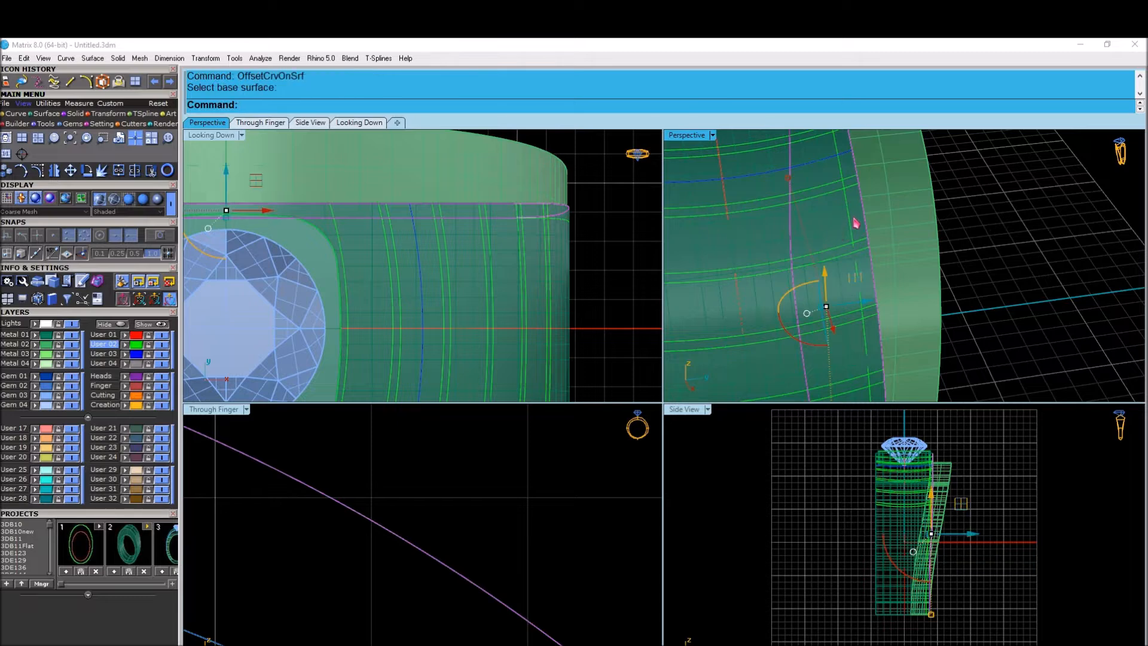
{"action": "left_click", "coordinate": [854, 223]}
{"action": "left_click", "coordinate": [866, 216]}
{"action": "left_click", "coordinate": [903, 241]}
{"action": "left_click", "coordinate": [472, 252]}
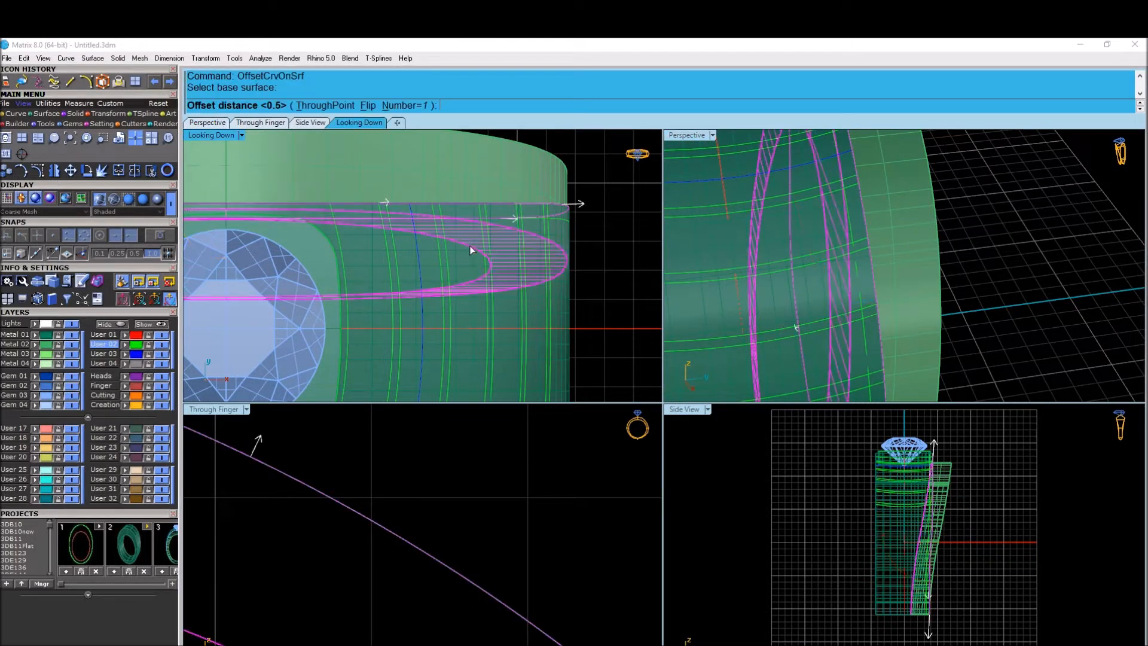
{"action": "key", "text": "Escape"}
{"action": "scroll", "coordinate": [818, 231], "scroll_direction": "down", "scroll_amount": 7}
{"action": "mouse_move", "coordinate": [817, 231]}
{"action": "right_mouse_down"}
{"action": "mouse_move", "coordinate": [797, 195]}
{"action": "mouse_move", "coordinate": [827, 233]}
{"action": "right_mouse_up"}
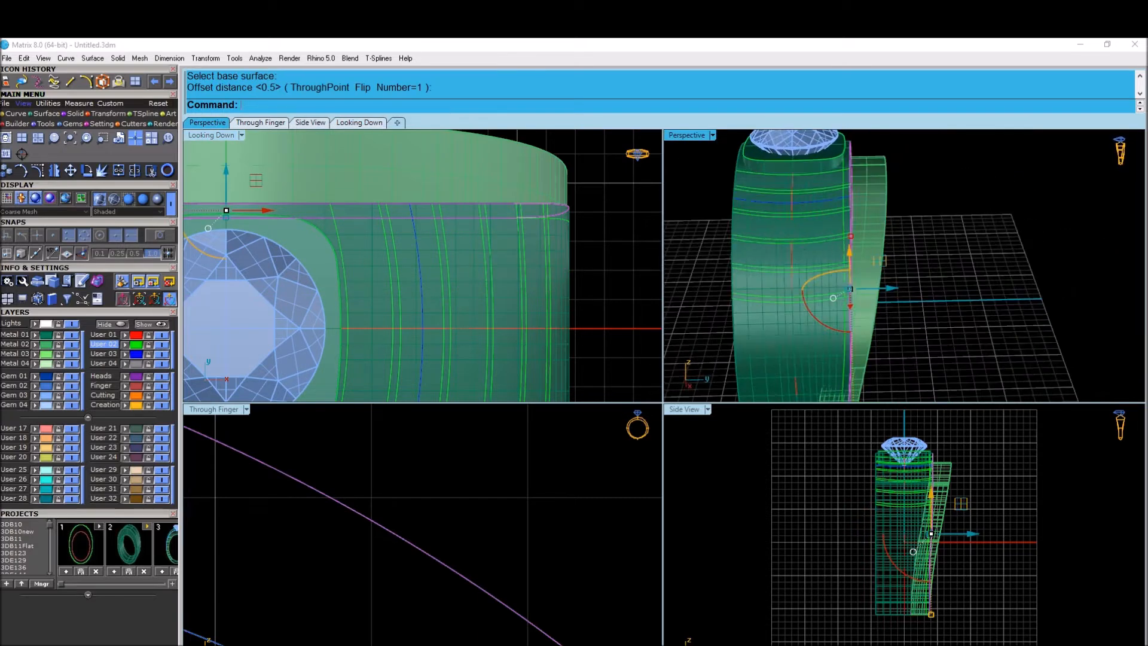
Step: Offset the duplicated edge curve 0.25 mm inward on the band's outer surface and put the result on the User 03 layer
{"action": "right_click", "coordinate": [827, 235]}
{"action": "scroll", "coordinate": [799, 232], "scroll_direction": "up", "scroll_amount": 6}
{"action": "left_click", "coordinate": [802, 228]}
{"action": "type", "text": "f"}
{"action": "key", "text": "Return"}
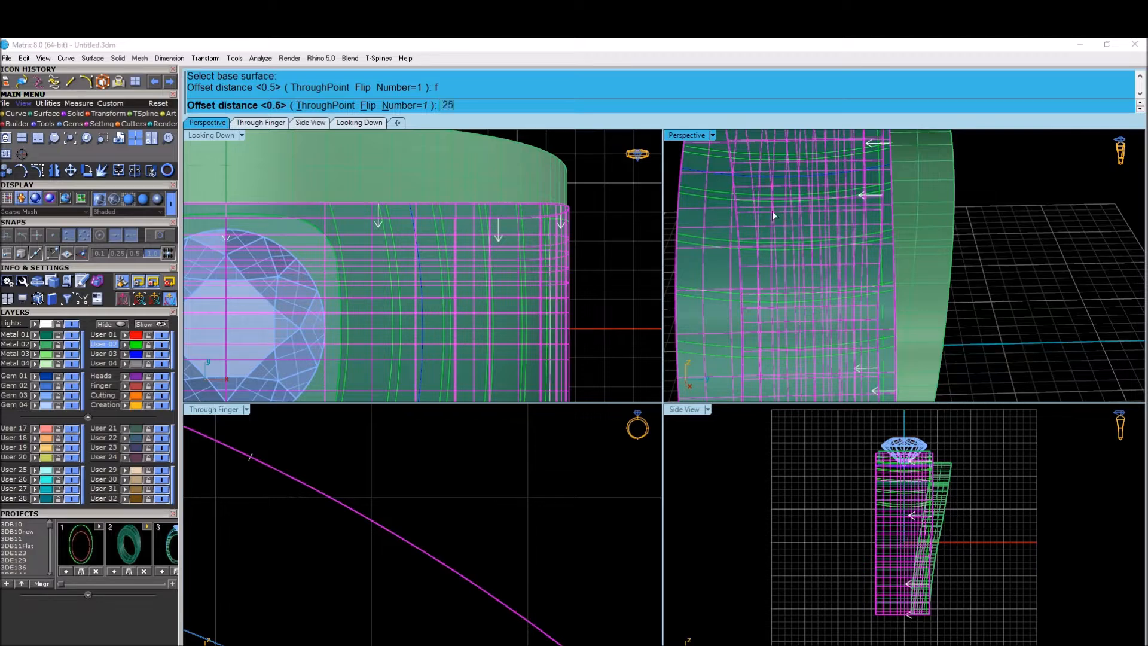
{"action": "key", "text": "Return"}
{"action": "scroll", "coordinate": [489, 244], "scroll_direction": "up", "scroll_amount": 5}
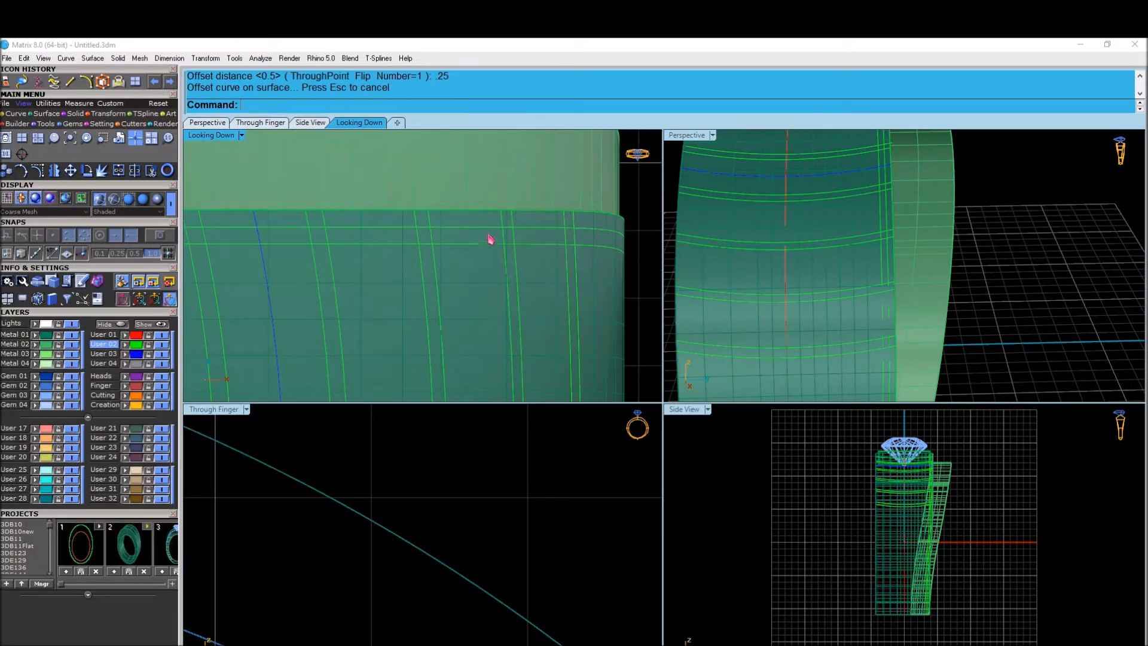
{"action": "left_click", "coordinate": [471, 413]}
{"action": "scroll", "coordinate": [508, 278], "scroll_direction": "down", "scroll_amount": 10}
Step: Draw a vertical line from origin 0 to both sides through the wide band in the side view
{"action": "left_click", "coordinate": [54, 171]}
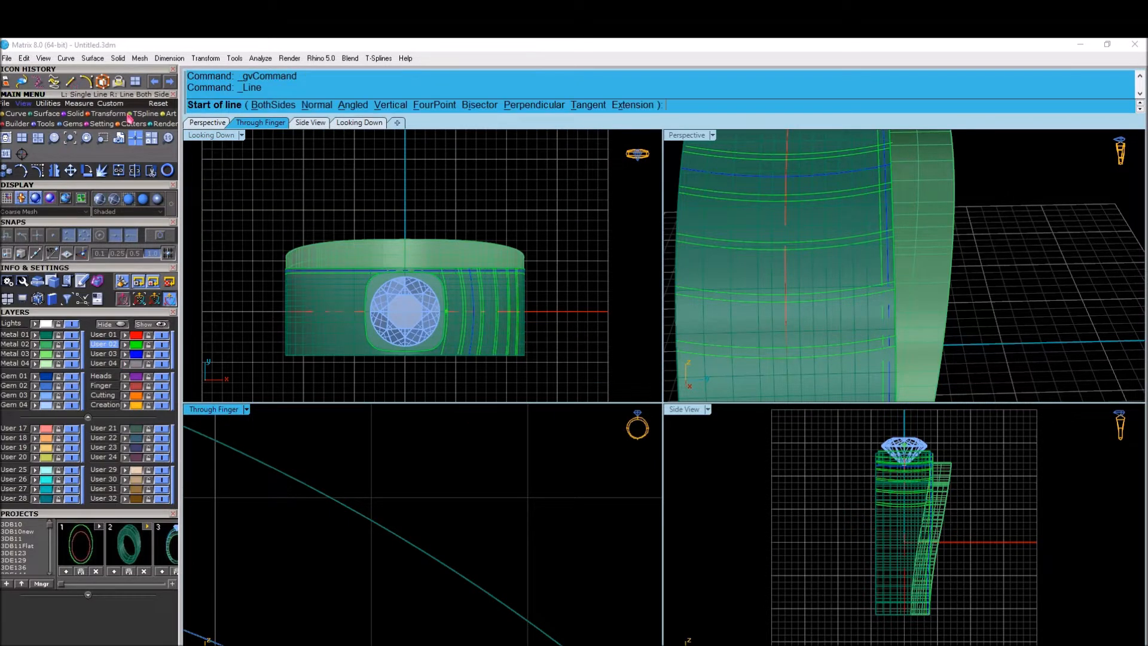
{"action": "scroll", "coordinate": [956, 598], "scroll_direction": "up", "scroll_amount": 5}
{"action": "type", "text": "0"}
{"action": "key", "text": "Return"}
{"action": "scroll", "coordinate": [908, 642], "scroll_direction": "down", "scroll_amount": 5}
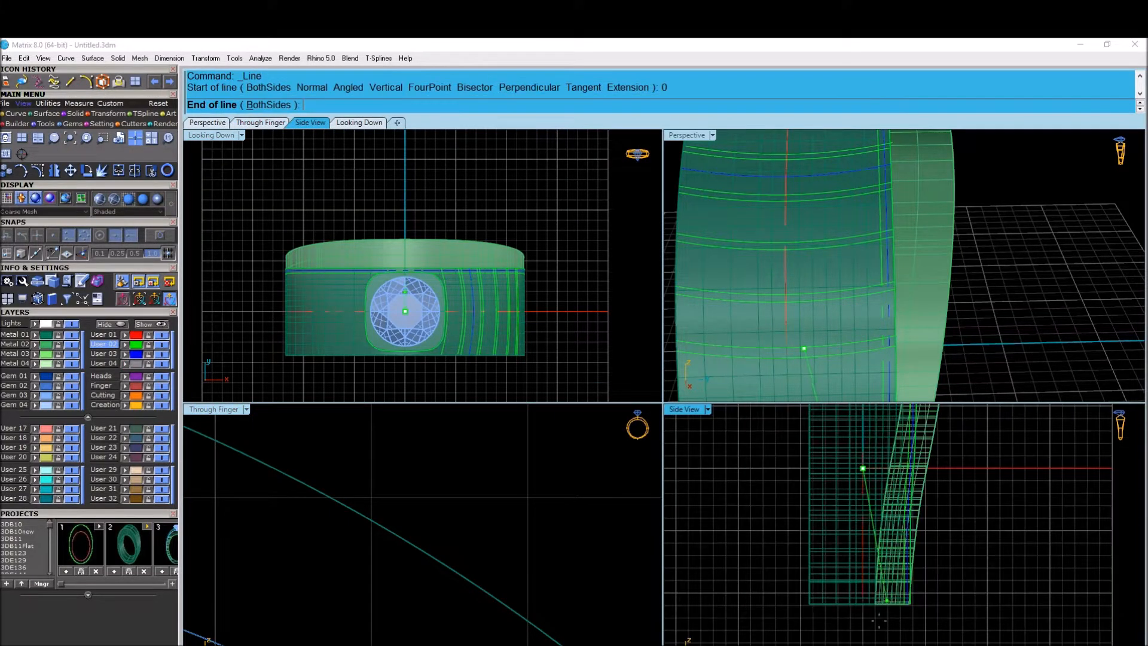
{"action": "type", "text": "b"}
{"action": "key", "text": "Return"}
{"action": "key", "text": "Escape"}
{"action": "left_click", "coordinate": [851, 639]}
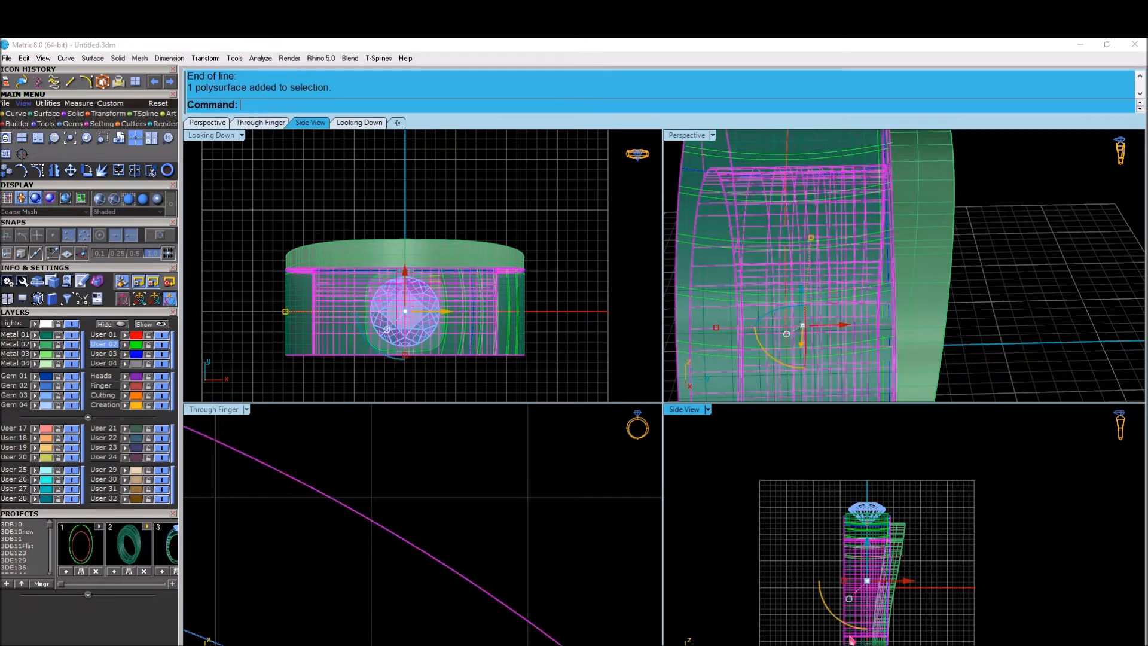
{"action": "key", "text": "Escape"}
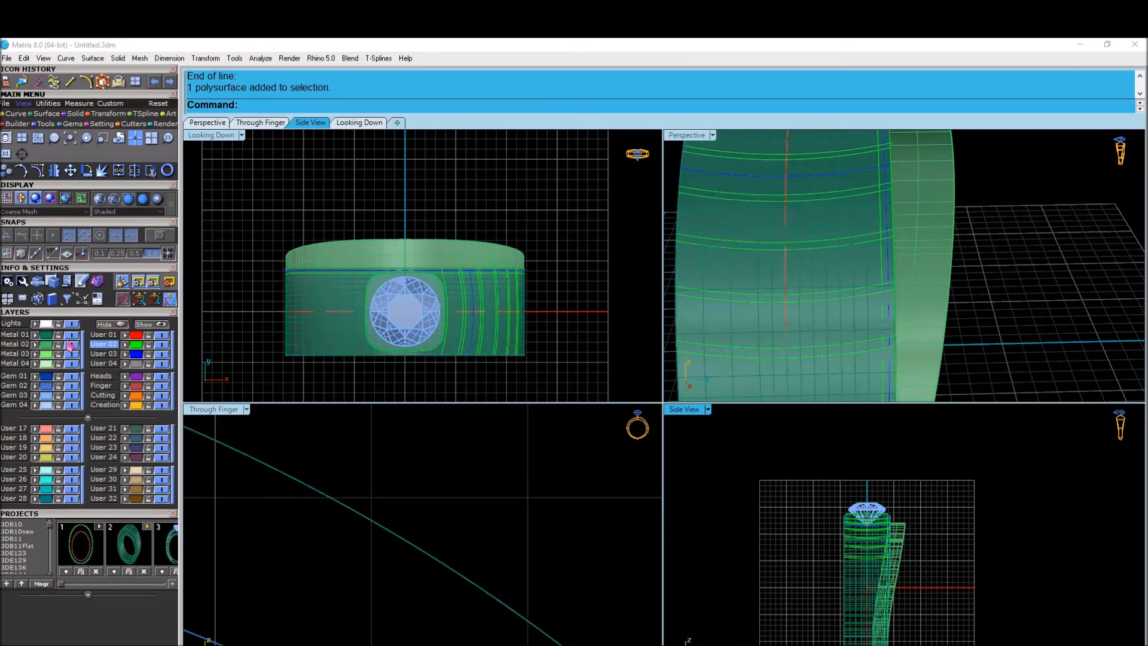
Step: Split the wide band lengthwise at its centre and delete the half facing away from the matching band
{"action": "left_click", "coordinate": [45, 338]}
{"action": "key", "text": "Return"}
{"action": "left_click", "coordinate": [884, 620]}
{"action": "type", "text": "S"}
{"action": "key", "text": "Return"}
{"action": "left_click", "coordinate": [957, 589]}
{"action": "key", "text": "Return"}
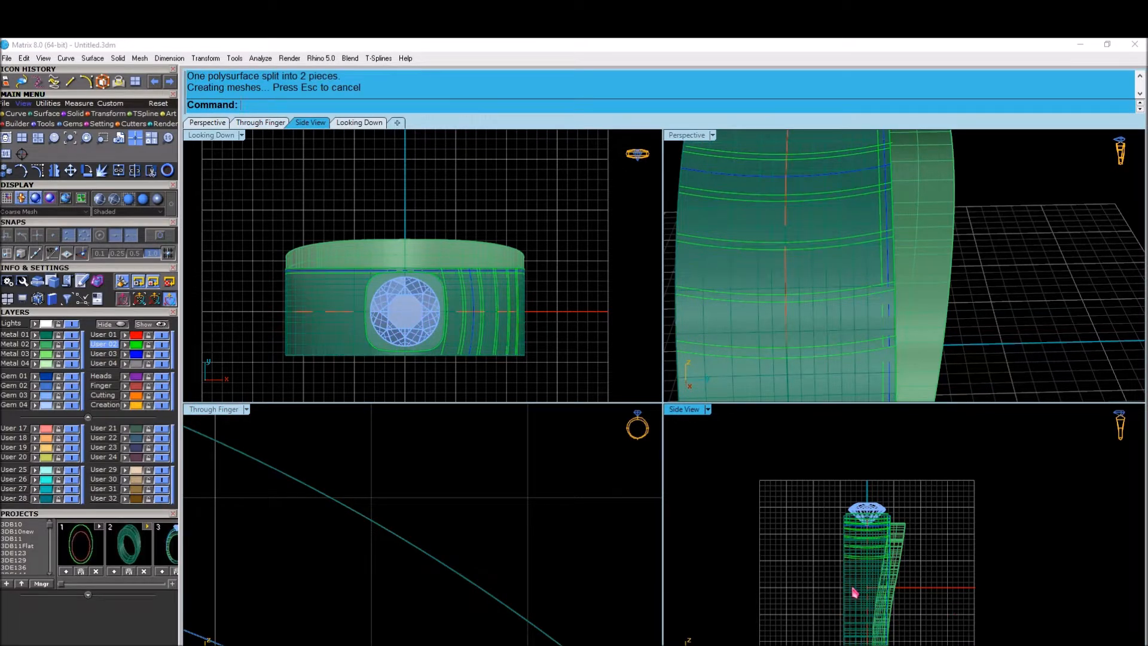
{"action": "left_click", "coordinate": [856, 591]}
{"action": "key", "text": "Delete"}
Step: Mirror the remaining band half about the horizontal axis through origin 0 in the looking-down view, keeping the original
{"action": "left_click", "coordinate": [887, 575]}
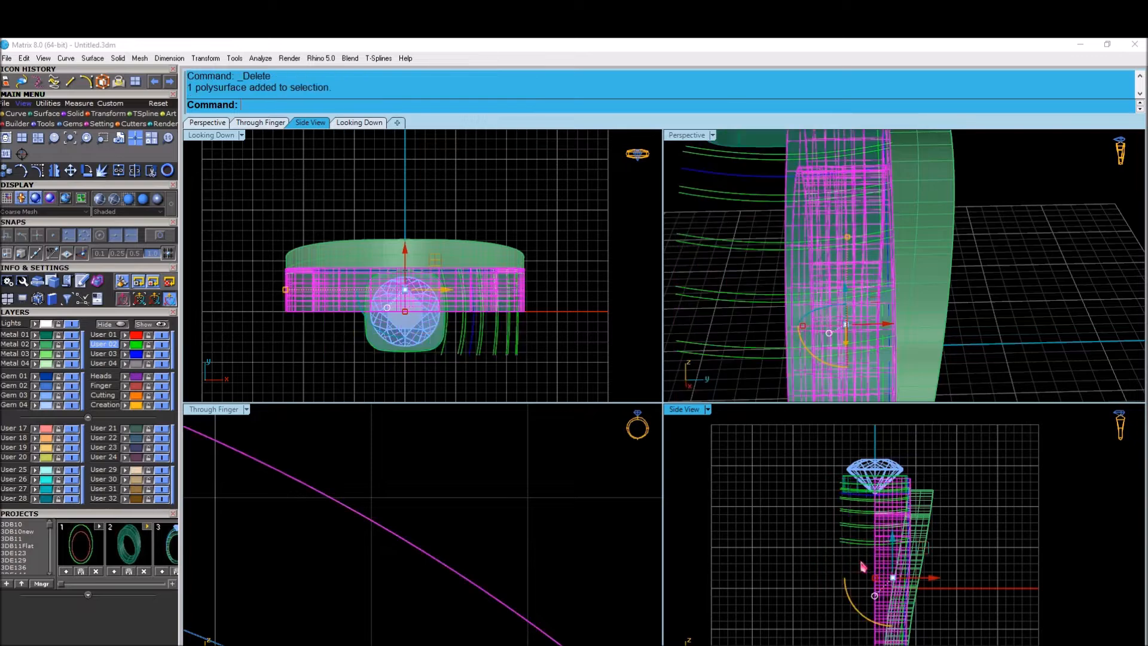
{"action": "type", "text": "MM"}
{"action": "key", "text": "Return"}
{"action": "type", "text": "0"}
{"action": "left_click", "coordinate": [593, 285]}
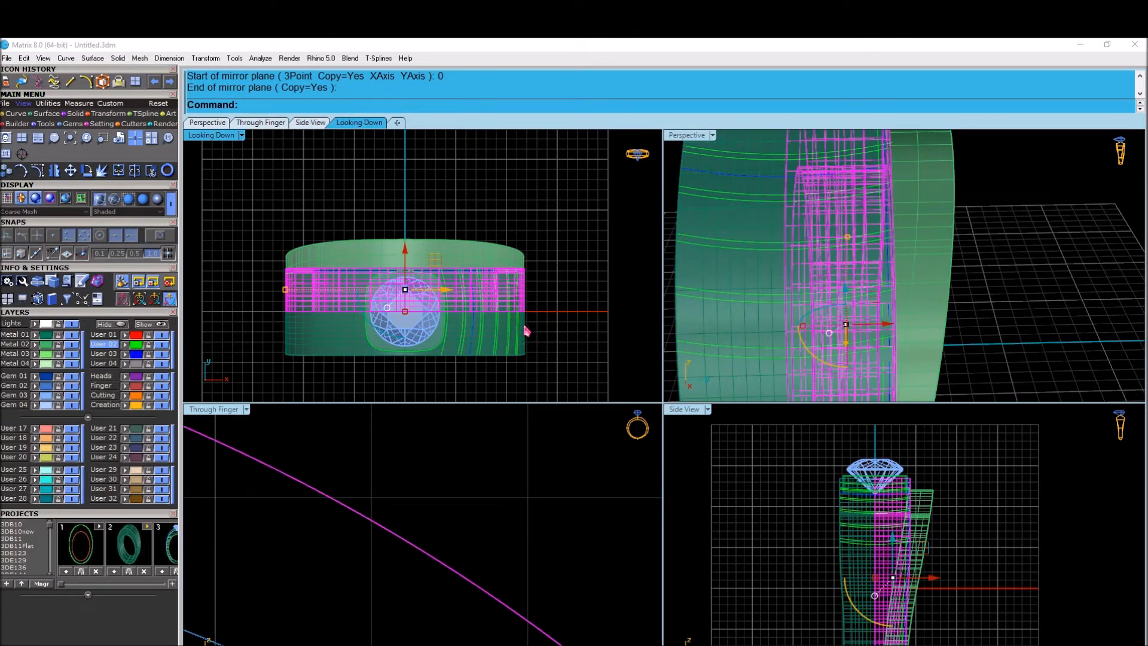
Step: Join the mirrored half and the original half of the wide band into one polysurface
{"action": "left_click", "coordinate": [712, 327], "text": "shift"}
{"action": "type", "text": "j"}
{"action": "key", "text": "Return"}
Step: Extract the two outer surfaces from the joined wide band polysurface
{"action": "left_click", "coordinate": [610, 327]}
{"action": "right_click_drag", "start_coordinate": [718, 328], "coordinate": [856, 339]}
{"action": "type", "text": "exs"}
{"action": "key", "text": "Return"}
{"action": "scroll", "coordinate": [740, 299], "scroll_direction": "up", "scroll_amount": 3}
{"action": "left_click", "coordinate": [740, 299]}
{"action": "left_click", "coordinate": [794, 234]}
{"action": "key", "text": "Return"}
Step: Join the two extracted outer surfaces and put the result on the User 22 layer
{"action": "type", "text": "j"}
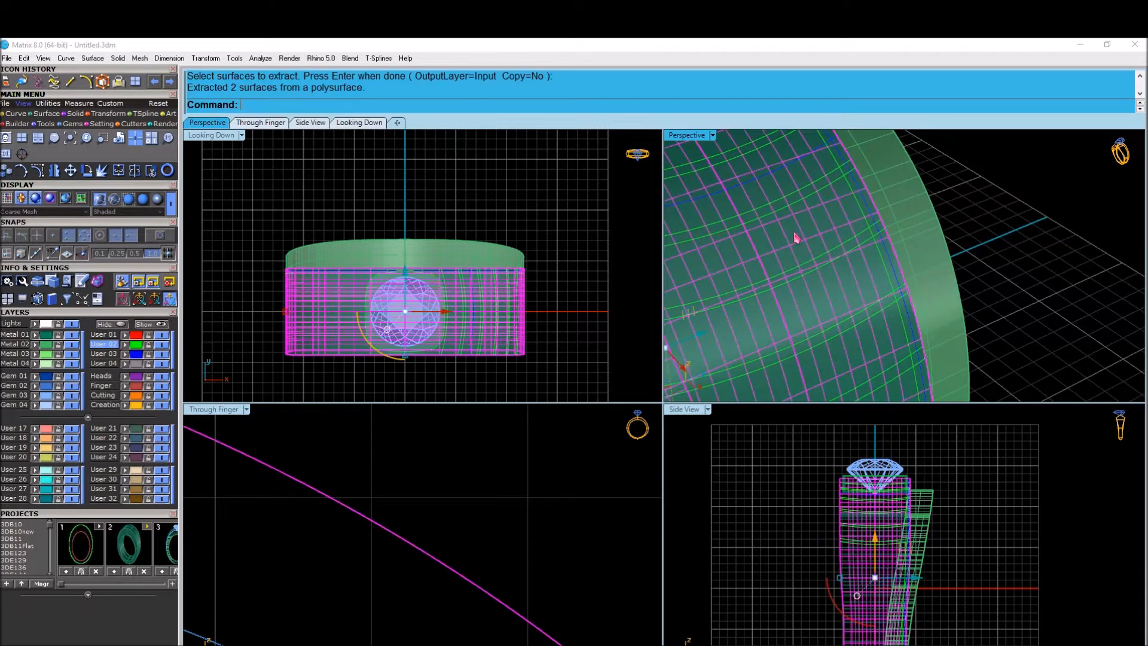
{"action": "key", "text": "Return"}
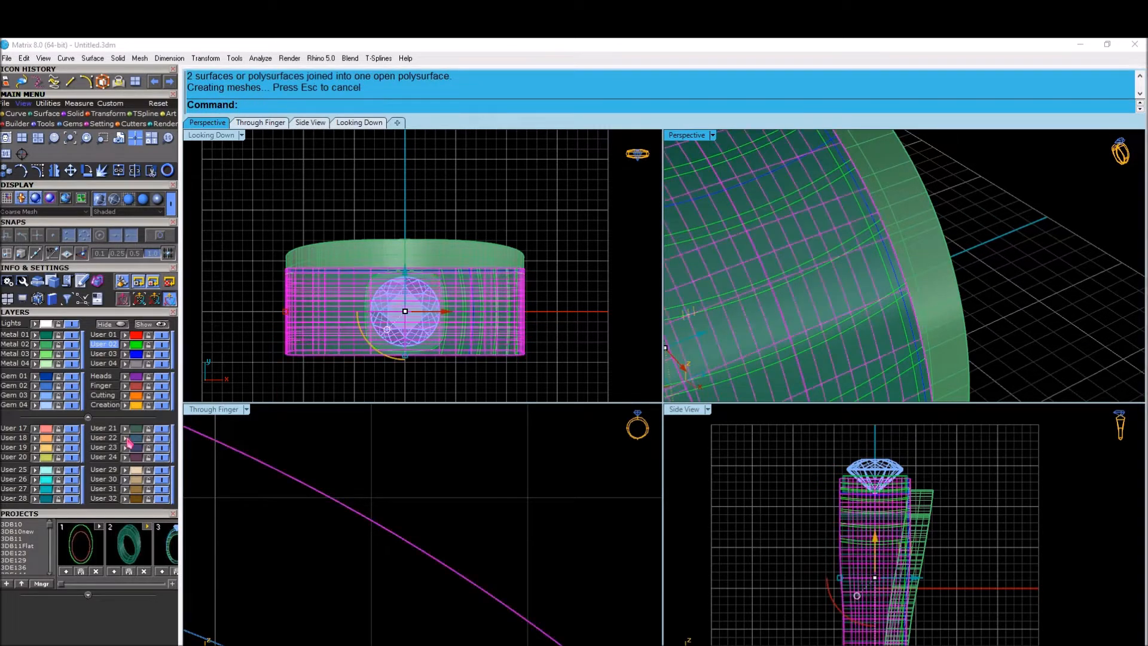
{"action": "left_click", "coordinate": [126, 438]}
{"action": "left_click", "coordinate": [326, 444]}
Step: Mirror the inward-offset edge curve about the horizontal axis through origin 0 in the looking-down view, keeping the original
{"action": "scroll", "coordinate": [957, 269], "scroll_direction": "down", "scroll_amount": 5}
{"action": "scroll", "coordinate": [952, 466], "scroll_direction": "down", "scroll_amount": 2}
{"action": "right_click_drag", "start_coordinate": [911, 358], "coordinate": [835, 376]}
{"action": "scroll", "coordinate": [469, 329], "scroll_direction": "up", "scroll_amount": 3}
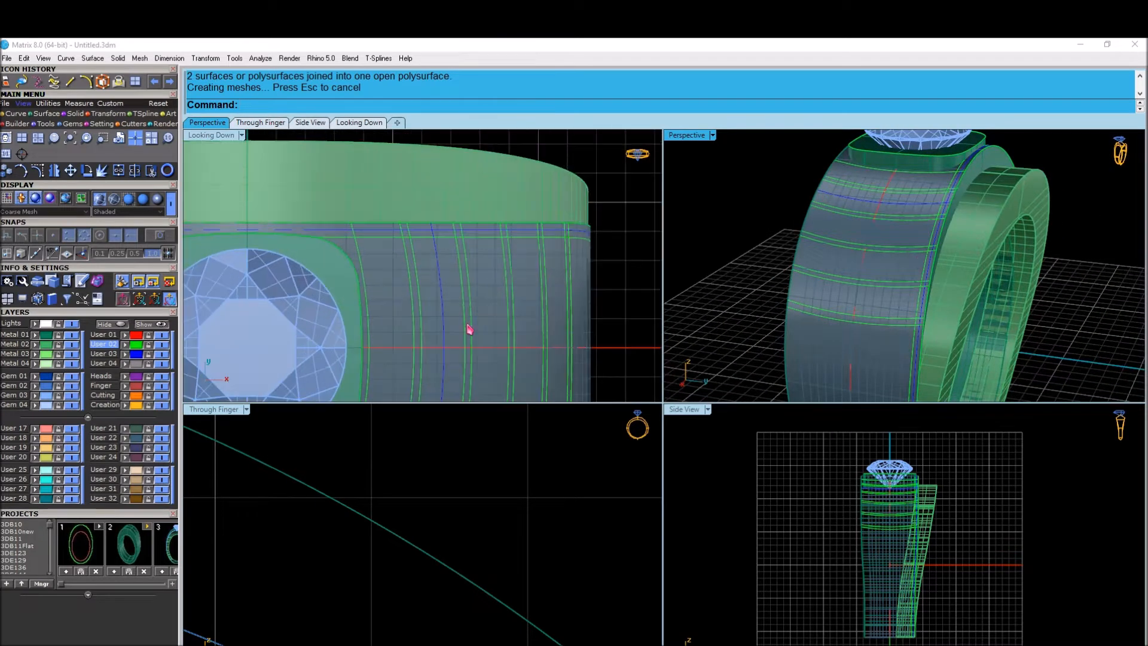
{"action": "scroll", "coordinate": [443, 242], "scroll_direction": "up", "scroll_amount": 4}
{"action": "left_click", "coordinate": [454, 246]}
{"action": "left_click", "coordinate": [470, 269]}
{"action": "scroll", "coordinate": [402, 252], "scroll_direction": "down", "scroll_amount": 10}
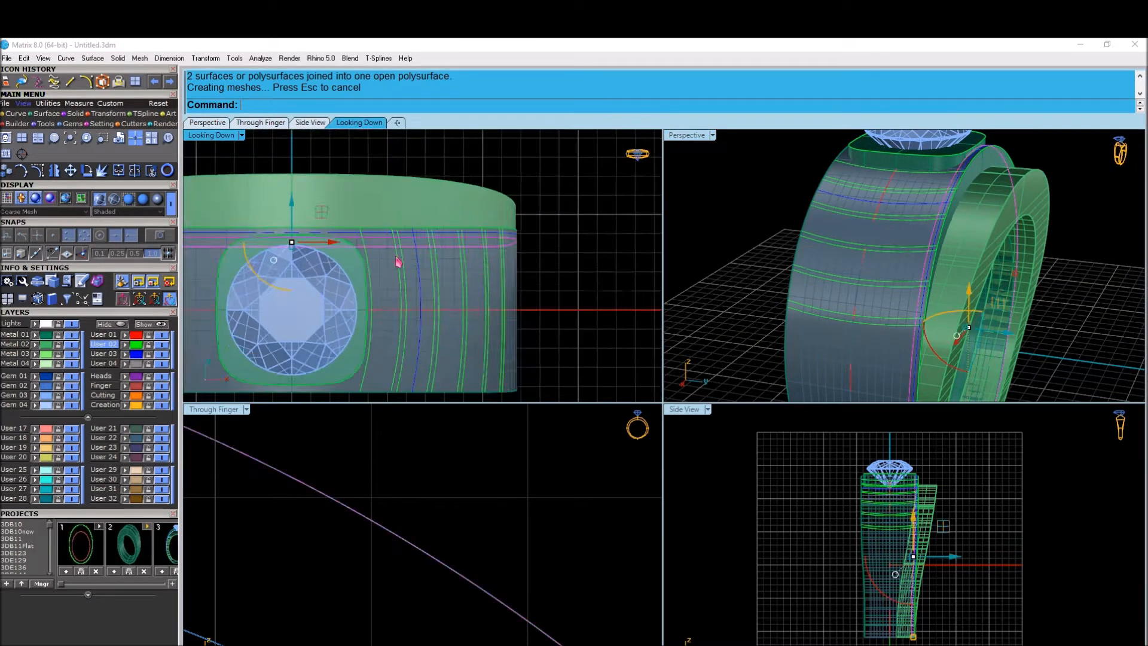
{"action": "key", "text": "Return"}
{"action": "left_click", "coordinate": [498, 264]}
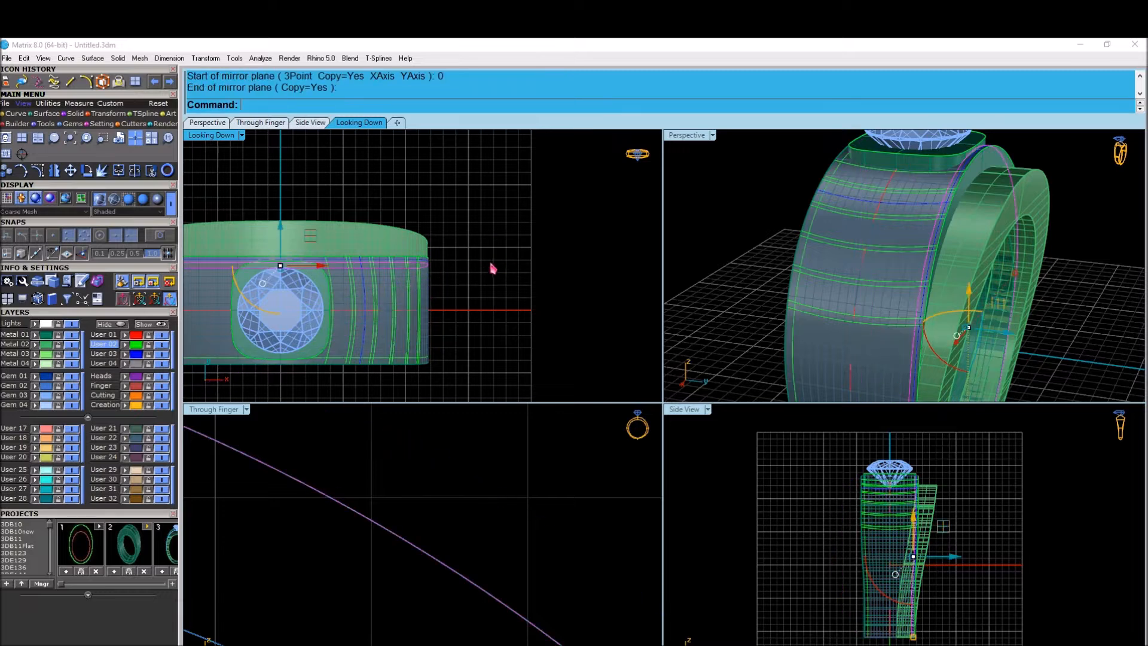
Step: Rebuild the User 03 curves and save the ring project as 3DRT34_4
{"action": "left_click", "coordinate": [135, 354]}
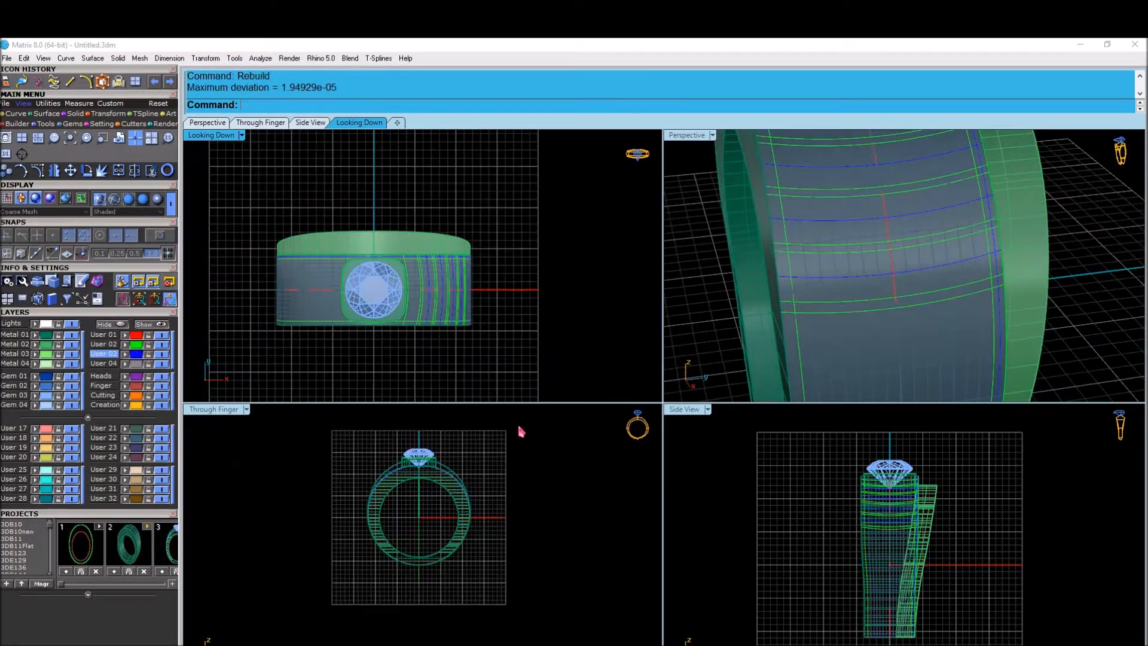
{"action": "left_click_drag", "start_coordinate": [517, 428], "coordinate": [224, 579]}
{"action": "left_click_drag", "start_coordinate": [61, 585], "coordinate": [96, 583]}
{"action": "left_click", "coordinate": [88, 571]}
{"action": "left_click", "coordinate": [588, 295]}
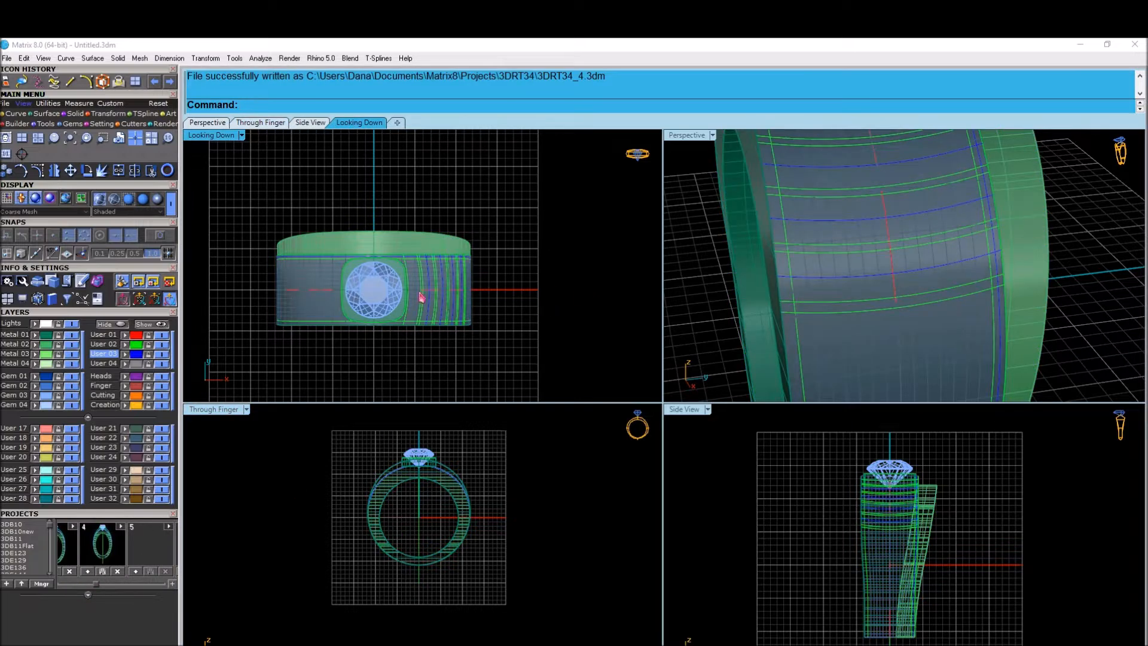
Step: Hide everything except the User 02 curves and turn off the User 22 layer
{"action": "left_click", "coordinate": [852, 357]}
{"action": "left_click", "coordinate": [133, 343]}
{"action": "right_click", "coordinate": [113, 327]}
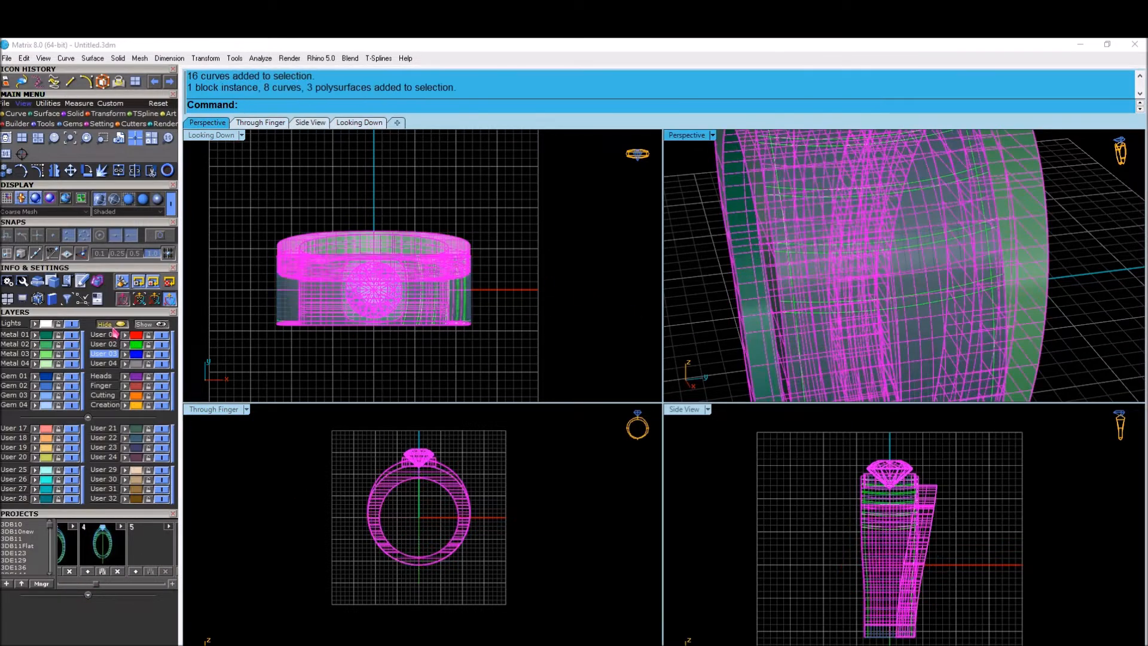
{"action": "left_click", "coordinate": [337, 343]}
{"action": "left_click", "coordinate": [161, 440]}
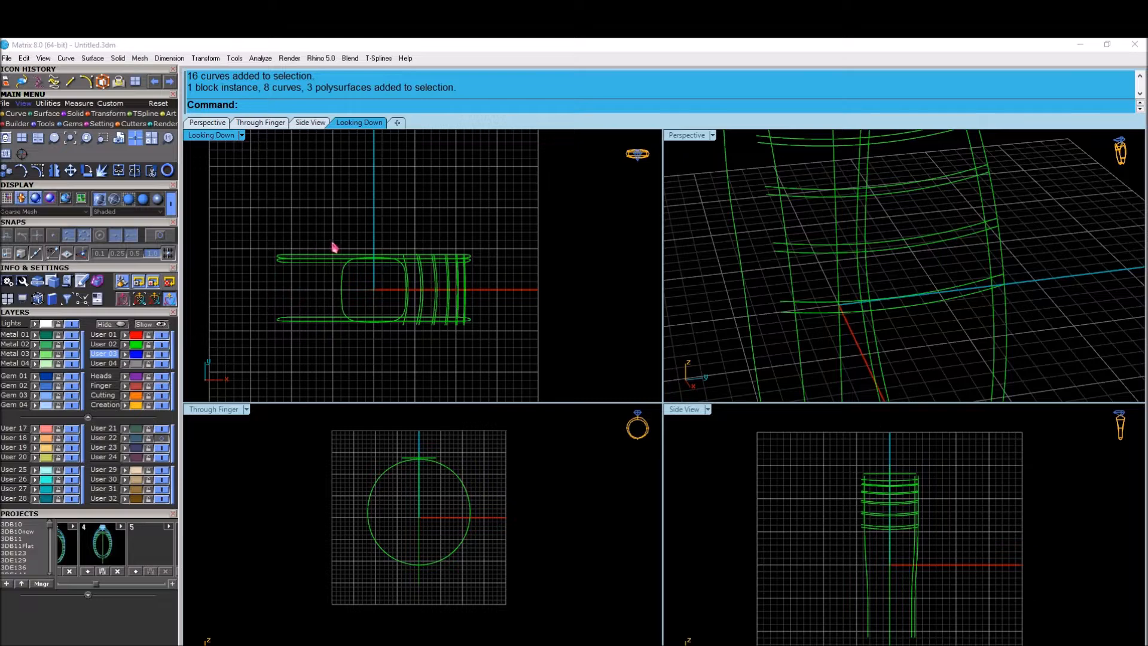
Step: Delete the extra outer edge curve on the matching-band side, the cushion head outline and the vertical centre line
{"action": "scroll", "coordinate": [446, 256], "scroll_direction": "up", "scroll_amount": 3}
{"action": "left_click", "coordinate": [438, 266]}
{"action": "key", "text": "Delete"}
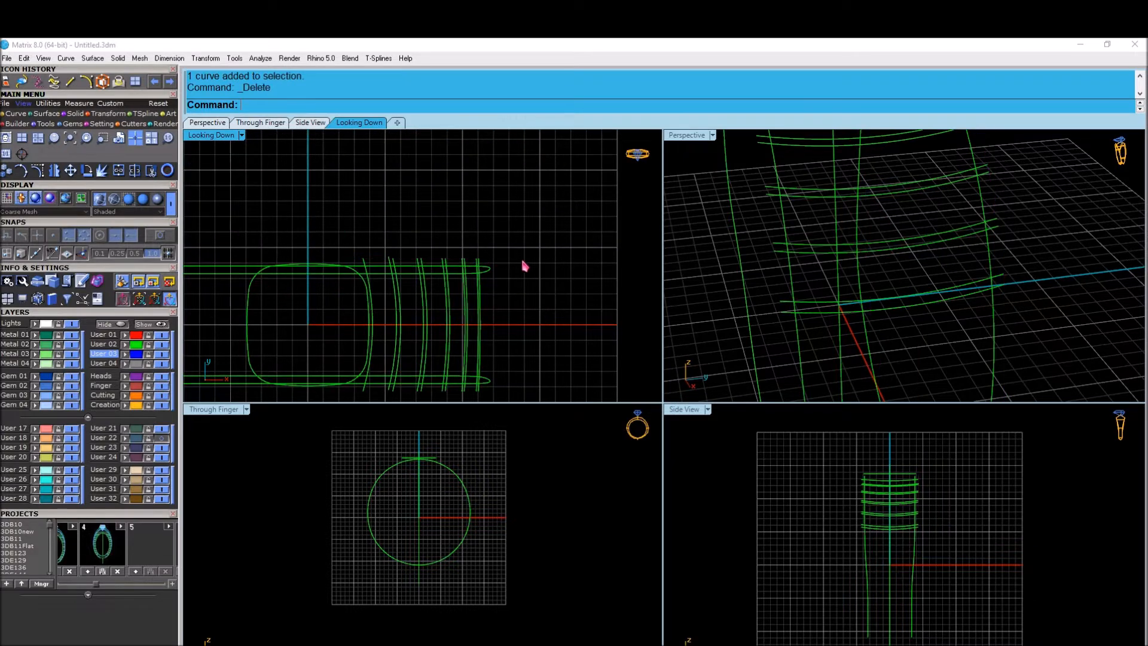
{"action": "scroll", "coordinate": [855, 252], "scroll_direction": "down", "scroll_amount": 5}
{"action": "right_click_drag", "start_coordinate": [855, 251], "coordinate": [815, 256]}
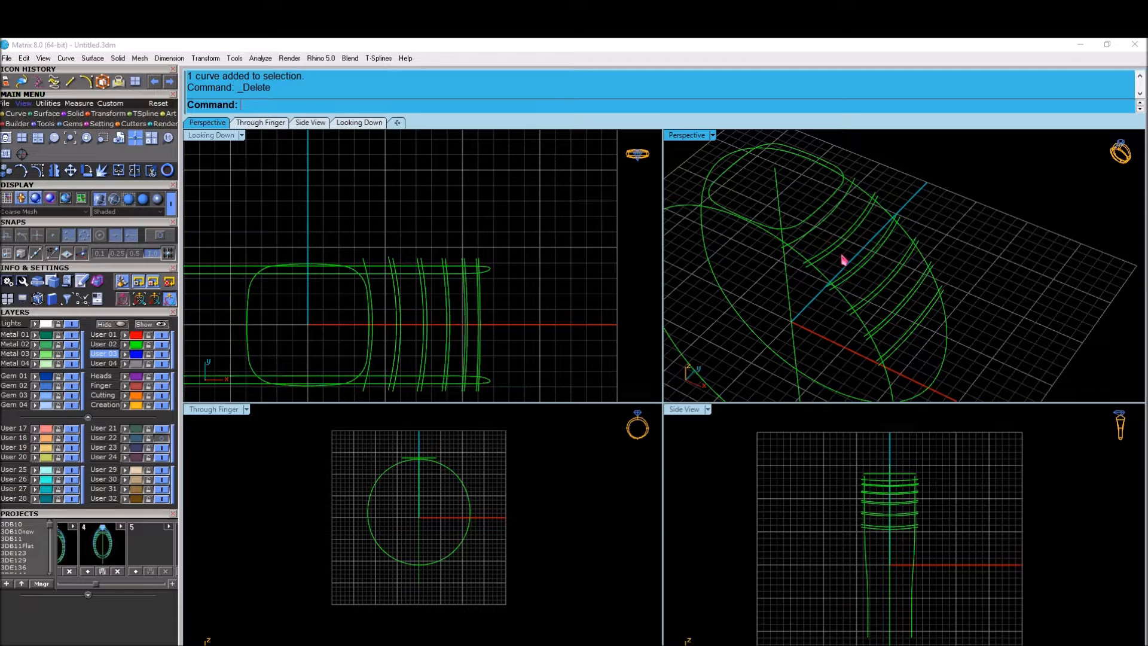
{"action": "scroll", "coordinate": [843, 259], "scroll_direction": "up", "scroll_amount": 2}
{"action": "left_click_drag", "start_coordinate": [383, 447], "coordinate": [472, 477]}
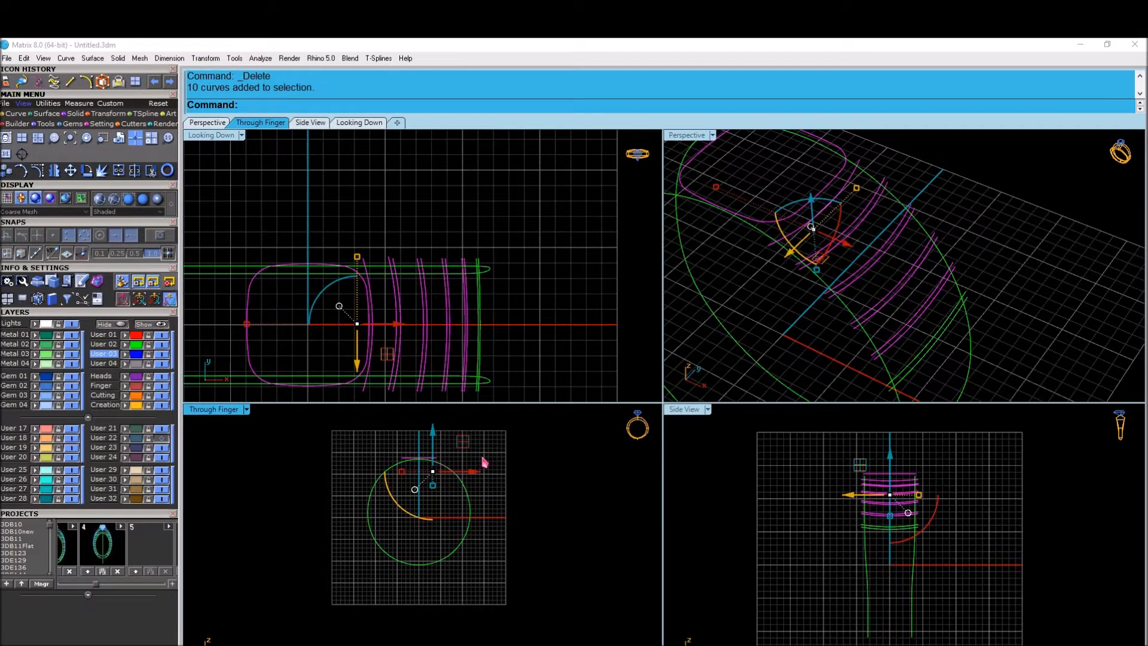
{"action": "key", "text": "Delete"}
Step: Trim the two edge curves beyond the shoulder and the cross curve ends that overhang one edge, using all curves as cutters
{"action": "scroll", "coordinate": [830, 217], "scroll_direction": "down", "scroll_amount": 3}
{"action": "right_click_drag", "start_coordinate": [830, 216], "coordinate": [989, 164]}
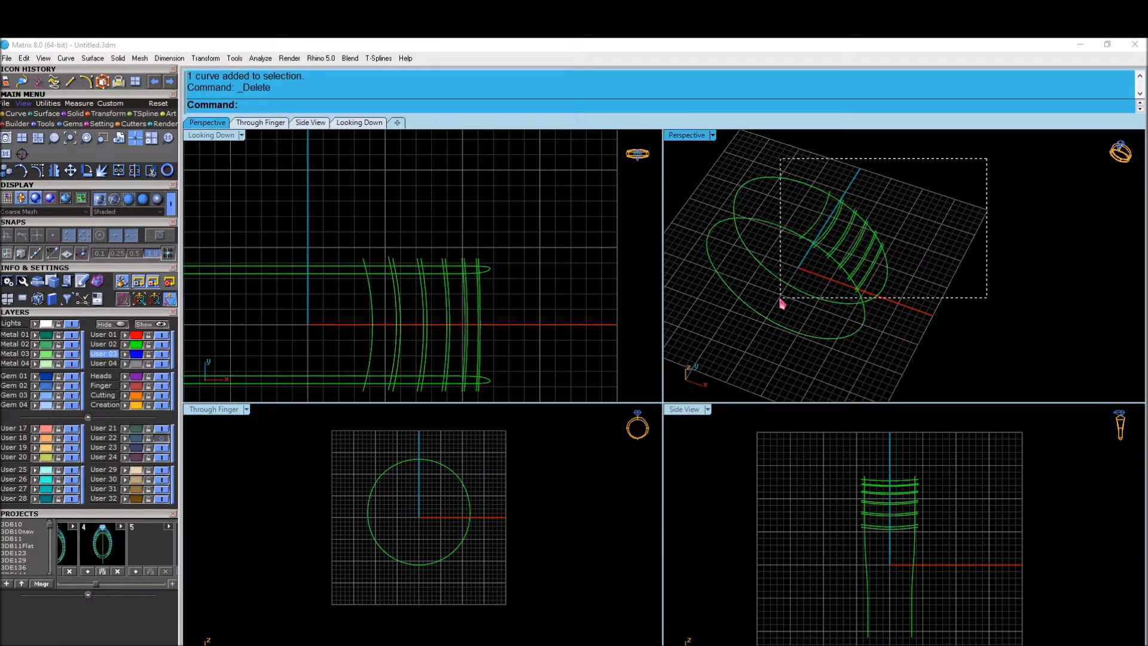
{"action": "left_click_drag", "start_coordinate": [788, 301], "coordinate": [788, 301]}
{"action": "scroll", "coordinate": [788, 301], "scroll_direction": "up", "scroll_amount": 1}
{"action": "left_click", "coordinate": [150, 172]}
{"action": "right_click_drag", "start_coordinate": [921, 251], "coordinate": [962, 227]}
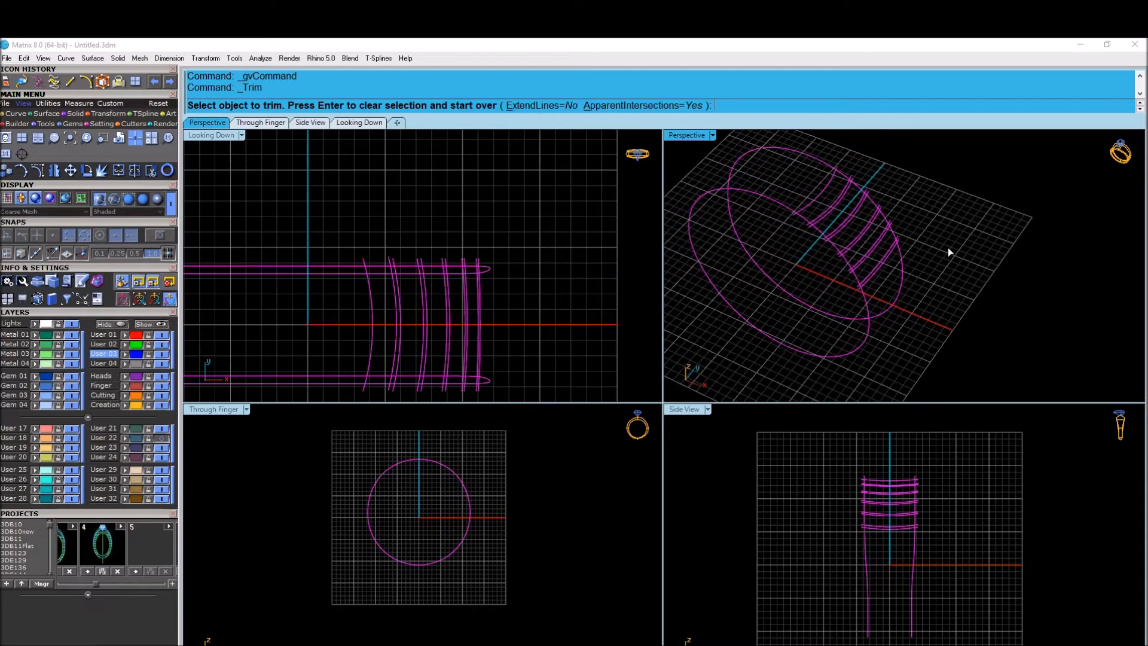
{"action": "left_click_drag", "start_coordinate": [840, 345], "coordinate": [841, 345]}
{"action": "left_click_drag", "start_coordinate": [783, 183], "coordinate": [727, 232]}
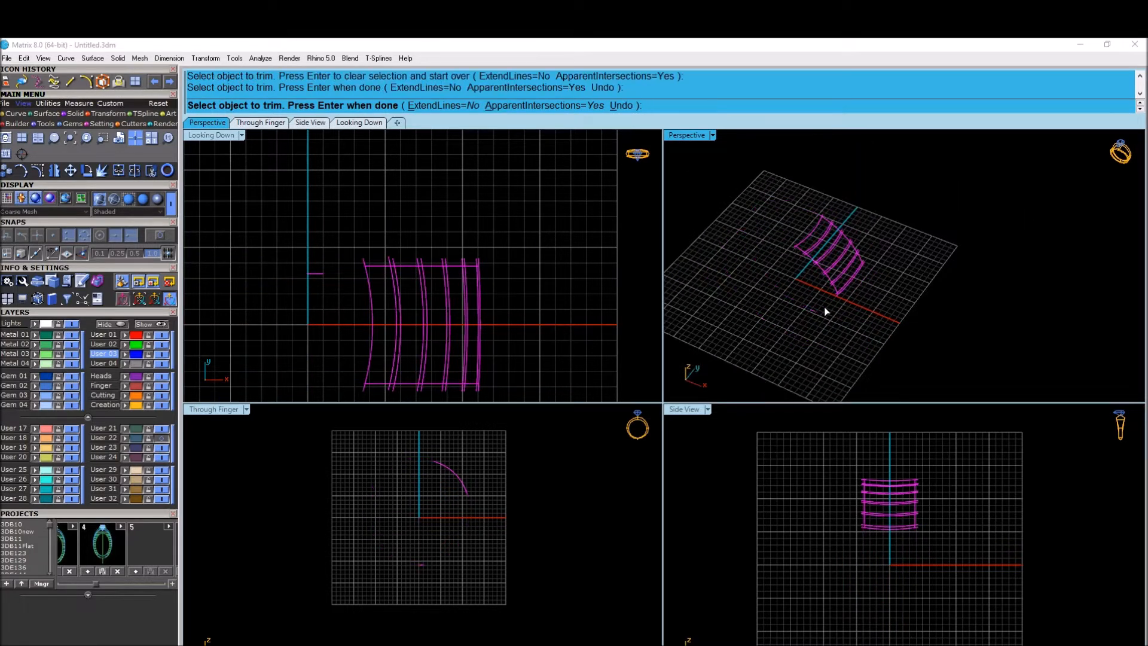
{"action": "scroll", "coordinate": [945, 476], "scroll_direction": "up", "scroll_amount": 5}
{"action": "left_click_drag", "start_coordinate": [957, 466], "coordinate": [919, 619]}
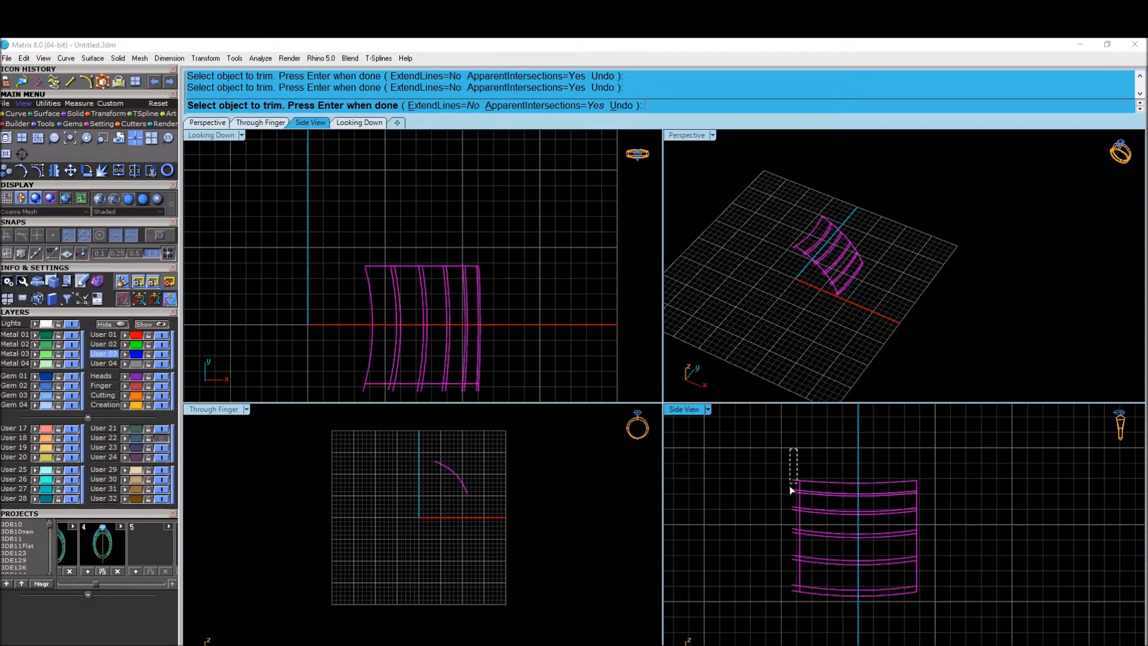
Step: Trim the cross curve ends past the other edge and the short edge segments between paired cross curves to leave five panel outlines
{"action": "scroll", "coordinate": [816, 262], "scroll_direction": "up", "scroll_amount": 3}
{"action": "scroll", "coordinate": [791, 262], "scroll_direction": "up", "scroll_amount": 4}
{"action": "left_click", "coordinate": [775, 267]}
{"action": "scroll", "coordinate": [817, 490], "scroll_direction": "up", "scroll_amount": 5}
{"action": "left_click", "coordinate": [786, 513]}
{"action": "left_click", "coordinate": [786, 592]}
{"action": "scroll", "coordinate": [825, 287], "scroll_direction": "down", "scroll_amount": 3}
{"action": "scroll", "coordinate": [892, 348], "scroll_direction": "up", "scroll_amount": 3}
{"action": "scroll", "coordinate": [814, 340], "scroll_direction": "down", "scroll_amount": 2}
{"action": "right_click_drag", "start_coordinate": [814, 340], "coordinate": [905, 221]}
{"action": "scroll", "coordinate": [953, 293], "scroll_direction": "up", "scroll_amount": 2}
{"action": "scroll", "coordinate": [901, 308], "scroll_direction": "up", "scroll_amount": 3}
{"action": "scroll", "coordinate": [934, 212], "scroll_direction": "down", "scroll_amount": 6}
{"action": "scroll", "coordinate": [922, 350], "scroll_direction": "up", "scroll_amount": 4}
{"action": "scroll", "coordinate": [922, 349], "scroll_direction": "down", "scroll_amount": 5}
{"action": "right_click_drag", "start_coordinate": [922, 349], "coordinate": [796, 286]}
{"action": "scroll", "coordinate": [969, 293], "scroll_direction": "up", "scroll_amount": 5}
{"action": "key", "text": "Return"}
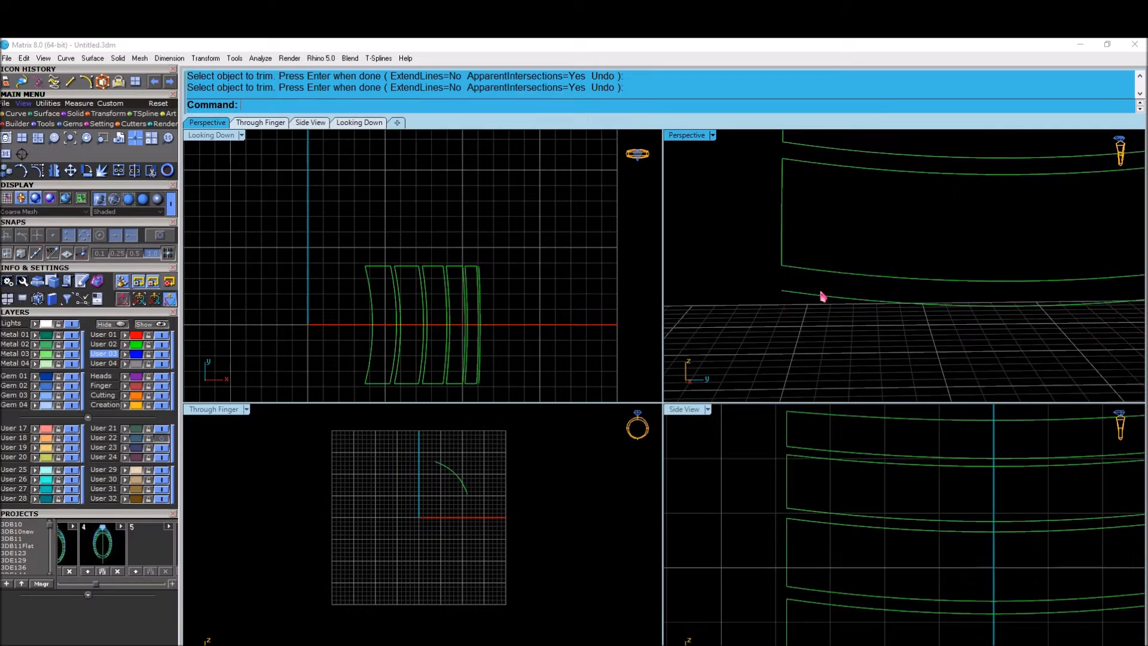
Step: Delete the leftover cross curve below the last panel and join the remaining segments into closed panel outlines
{"action": "left_click", "coordinate": [822, 296]}
{"action": "key", "text": "Delete"}
{"action": "scroll", "coordinate": [500, 225], "scroll_direction": "down", "scroll_amount": 8}
{"action": "left_click_drag", "start_coordinate": [501, 225], "coordinate": [339, 349]}
{"action": "key", "text": "ctrl+j"}
{"action": "left_click", "coordinate": [368, 334]}
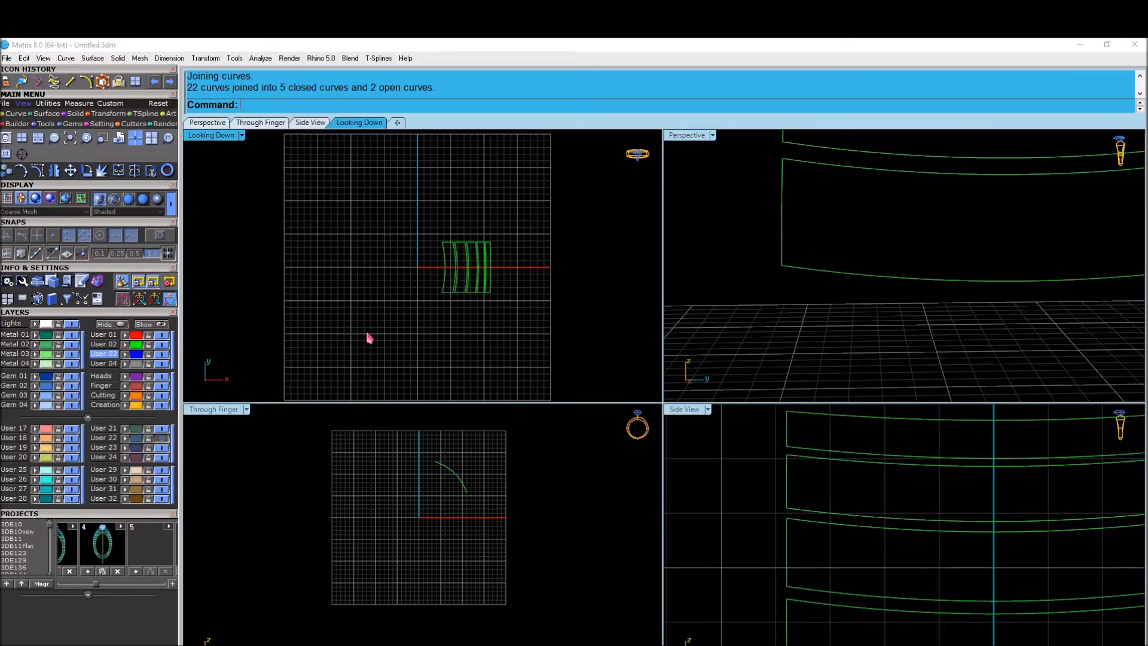
Step: Split the band's outer surface along the five panel outlines and save the project as 3DRT34_6
{"action": "key", "text": "ctrl+z"}
{"action": "right_click_drag", "start_coordinate": [705, 312], "coordinate": [853, 185]}
{"action": "left_click", "coordinate": [793, 184]}
{"action": "left_click", "coordinate": [729, 154]}
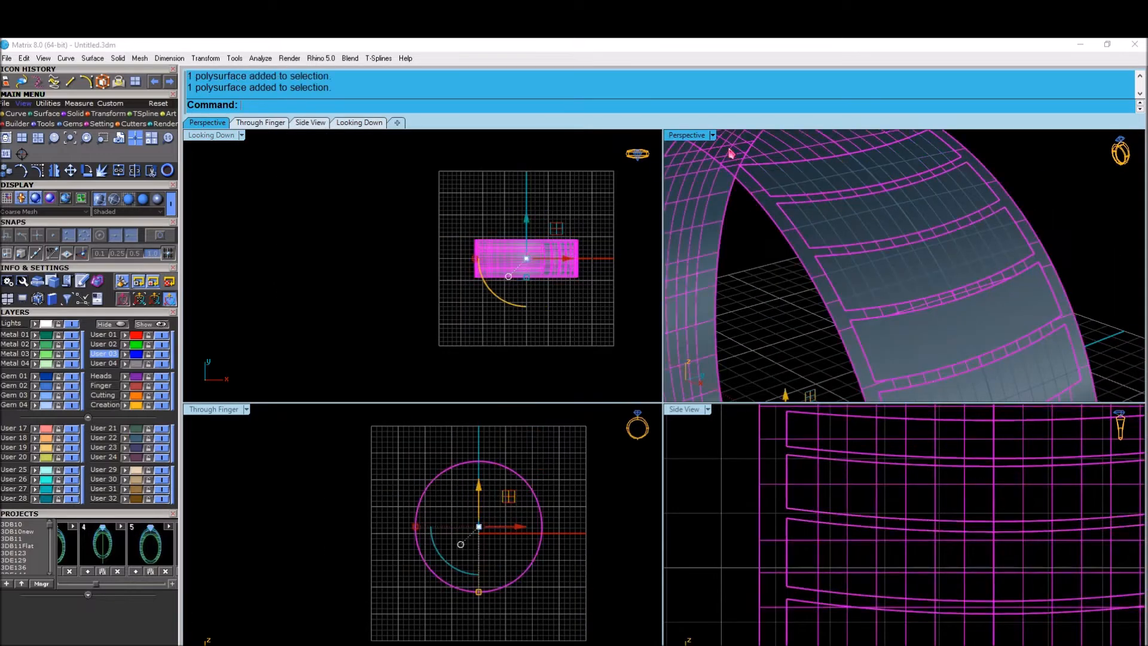
{"action": "left_click_drag", "start_coordinate": [95, 585], "coordinate": [124, 585]}
{"action": "left_click", "coordinate": [83, 570]}
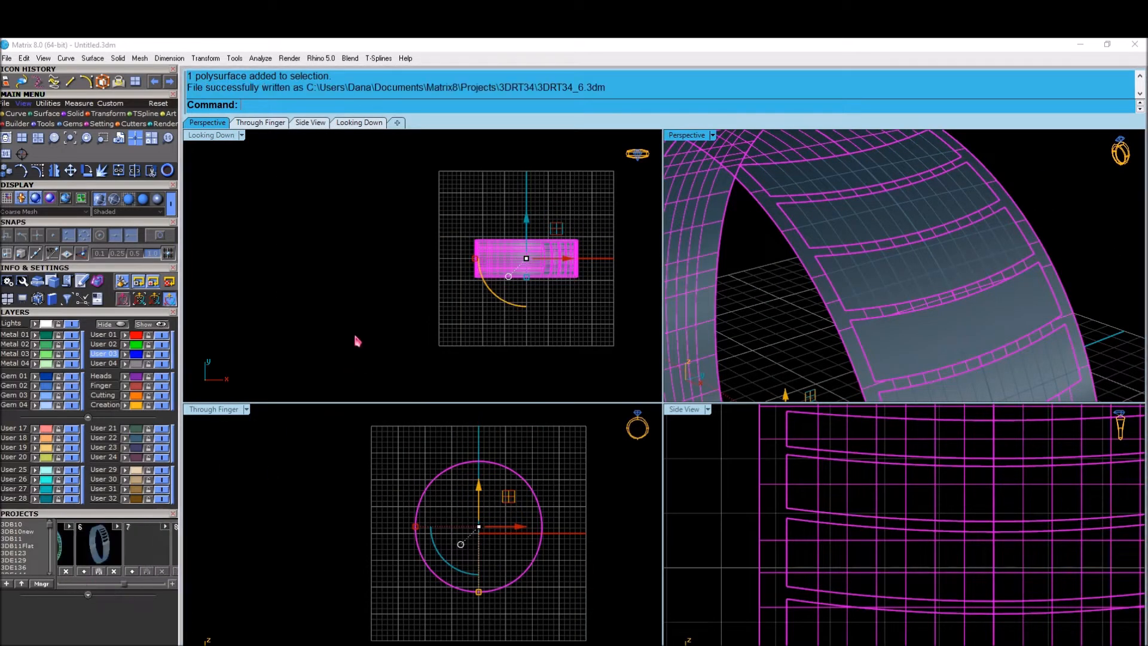
{"action": "left_click", "coordinate": [363, 328]}
Step: Offset the five shoulder panel surfaces 0.25 mm toward the finger as solids, deleting the input surfaces
{"action": "left_click", "coordinate": [852, 178]}
{"action": "left_click", "coordinate": [573, 468]}
{"action": "scroll", "coordinate": [538, 468], "scroll_direction": "up", "scroll_amount": 10}
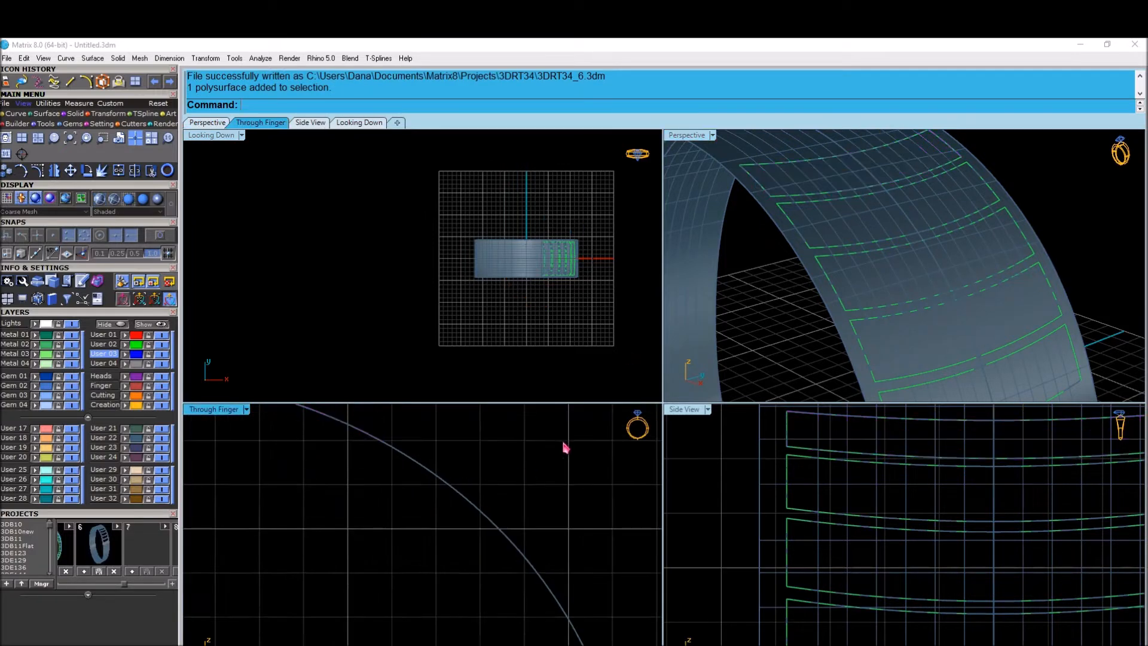
{"action": "left_click", "coordinate": [852, 181]}
{"action": "left_click", "coordinate": [856, 221], "text": "shift"}
{"action": "left_click", "coordinate": [887, 274], "text": "shift"}
{"action": "scroll", "coordinate": [888, 274], "scroll_direction": "down", "scroll_amount": 4}
{"action": "left_click", "coordinate": [905, 302], "text": "shift"}
{"action": "scroll", "coordinate": [915, 377], "scroll_direction": "up", "scroll_amount": 3}
{"action": "left_click", "coordinate": [906, 302], "text": "shift"}
{"action": "right_click_drag", "start_coordinate": [553, 485], "coordinate": [506, 529]}
{"action": "type", "text": "o2"}
{"action": "key", "text": "Return"}
{"action": "scroll", "coordinate": [576, 507], "scroll_direction": "down", "scroll_amount": 4}
{"action": "type", "text": "f"}
{"action": "key", "text": "Return"}
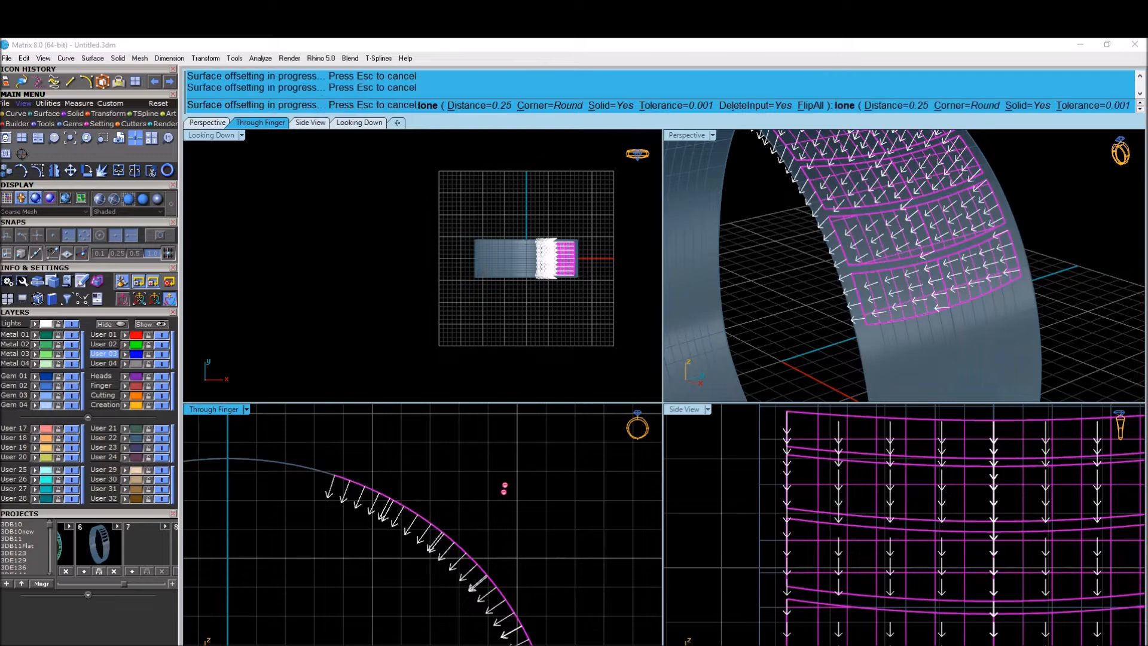
{"action": "key", "text": "Return"}
Step: Extract the outer faces of the five solid shoulder panels and delete them to open the recesses
{"action": "type", "text": "exs"}
{"action": "key", "text": "Return"}
{"action": "scroll", "coordinate": [583, 495], "scroll_direction": "down", "scroll_amount": 4}
{"action": "scroll", "coordinate": [866, 335], "scroll_direction": "down", "scroll_amount": 6}
{"action": "scroll", "coordinate": [866, 305], "scroll_direction": "up", "scroll_amount": 4}
{"action": "left_click", "coordinate": [815, 235]}
{"action": "left_click", "coordinate": [868, 221]}
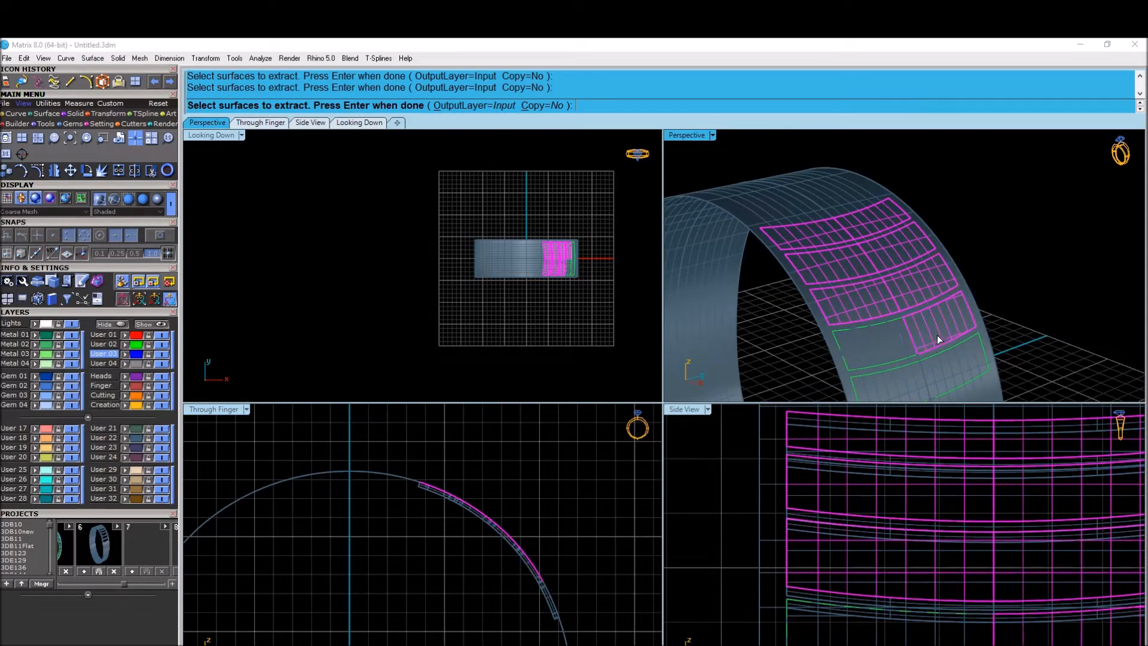
{"action": "left_click", "coordinate": [902, 378]}
{"action": "key", "text": "Return"}
{"action": "key", "text": "Delete"}
Step: Join the five recesses with the band's outer surface
{"action": "scroll", "coordinate": [418, 513], "scroll_direction": "down", "scroll_amount": 4}
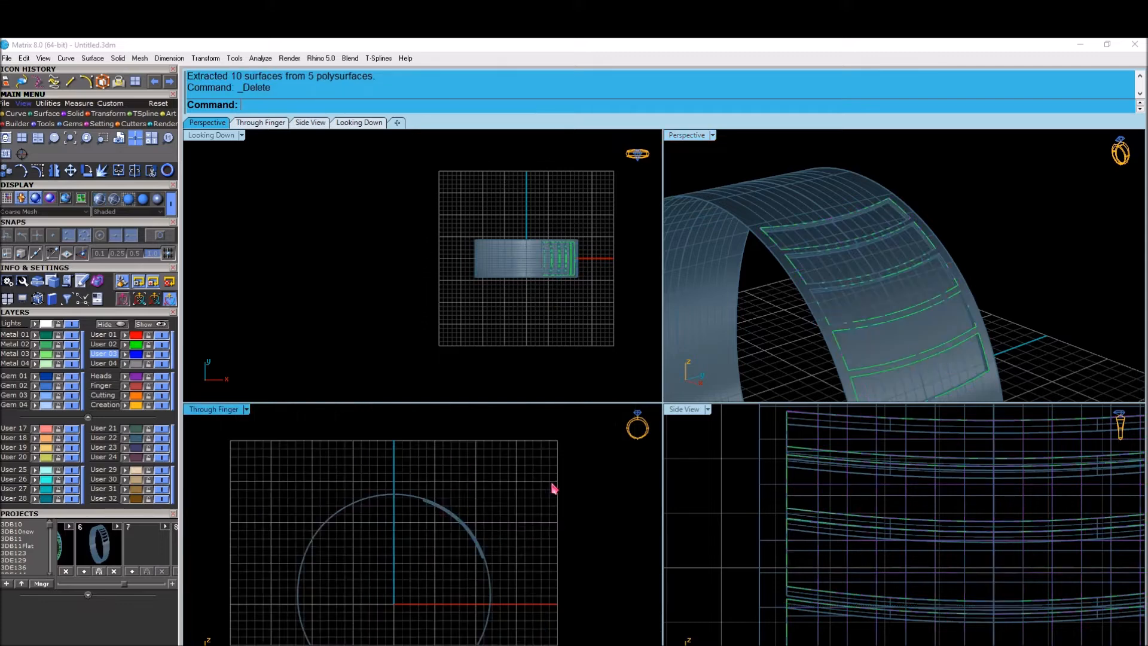
{"action": "left_click_drag", "start_coordinate": [553, 482], "coordinate": [301, 639]}
{"action": "key", "text": "ctrl+j"}
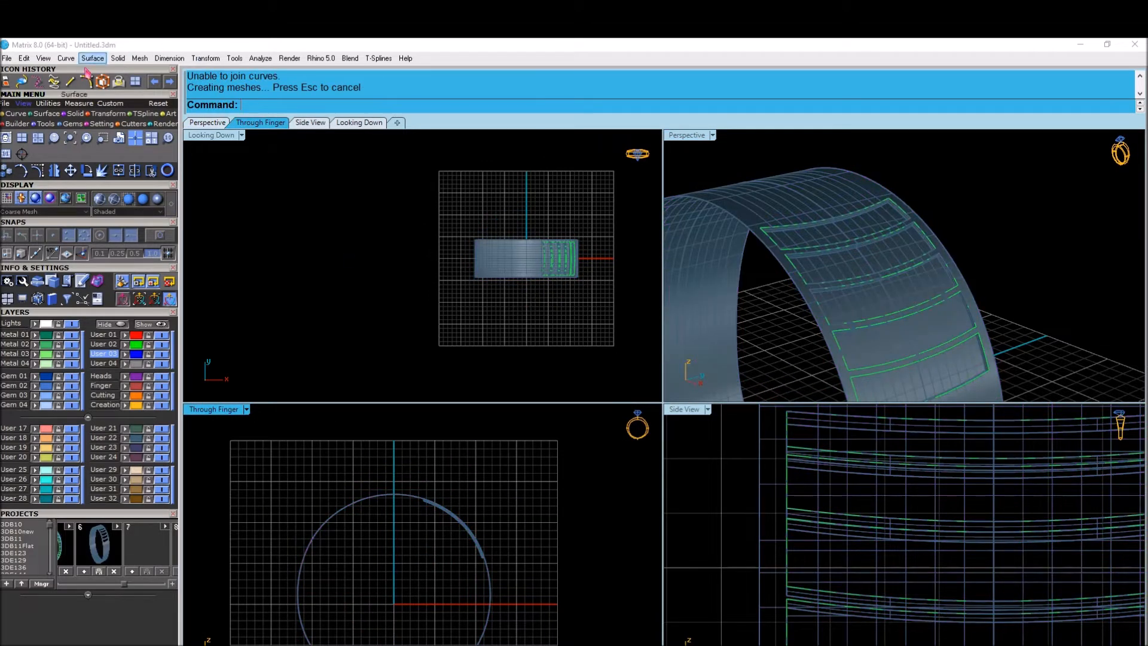
Step: Draw a vertical line from origin 0 to both sides through the band in the through-finger view
{"action": "left_click", "coordinate": [73, 85]}
{"action": "scroll", "coordinate": [501, 500], "scroll_direction": "down", "scroll_amount": 2}
{"action": "type", "text": "0"}
{"action": "key", "text": "Return"}
{"action": "type", "text": "b"}
{"action": "key", "text": "Return"}
{"action": "left_click", "coordinate": [450, 462]}
Step: Split the outer band surface along the vertical line and delete the half without recesses
{"action": "left_click", "coordinate": [791, 200]}
{"action": "right_click_drag", "start_coordinate": [552, 450], "coordinate": [553, 480]}
{"action": "key", "text": "ctrl+shift+s"}
{"action": "left_click", "coordinate": [432, 507]}
{"action": "key", "text": "Return"}
{"action": "left_click_drag", "start_coordinate": [417, 508], "coordinate": [359, 555]}
{"action": "key", "text": "Delete"}
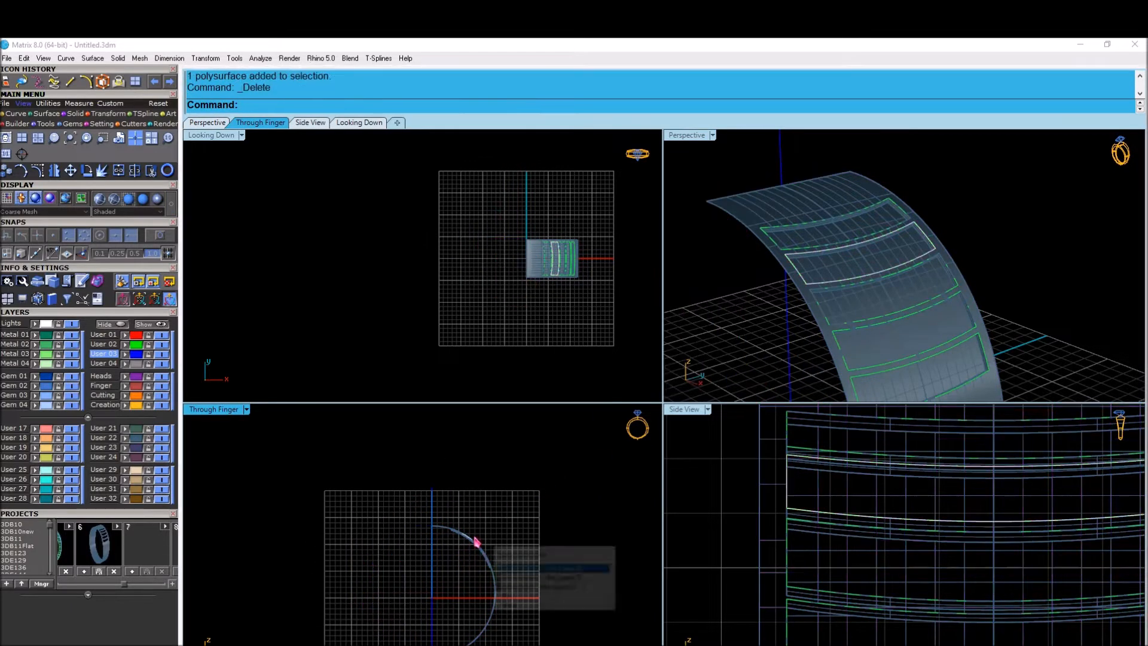
Step: Mirror the recessed outer surface half about the vertical axis through origin 0 in the through-finger view, keeping the original
{"action": "left_click", "coordinate": [865, 325]}
{"action": "right_click_drag", "start_coordinate": [593, 515], "coordinate": [557, 517]}
{"action": "type", "text": "MM"}
{"action": "key", "text": "Return"}
{"action": "type", "text": "0"}
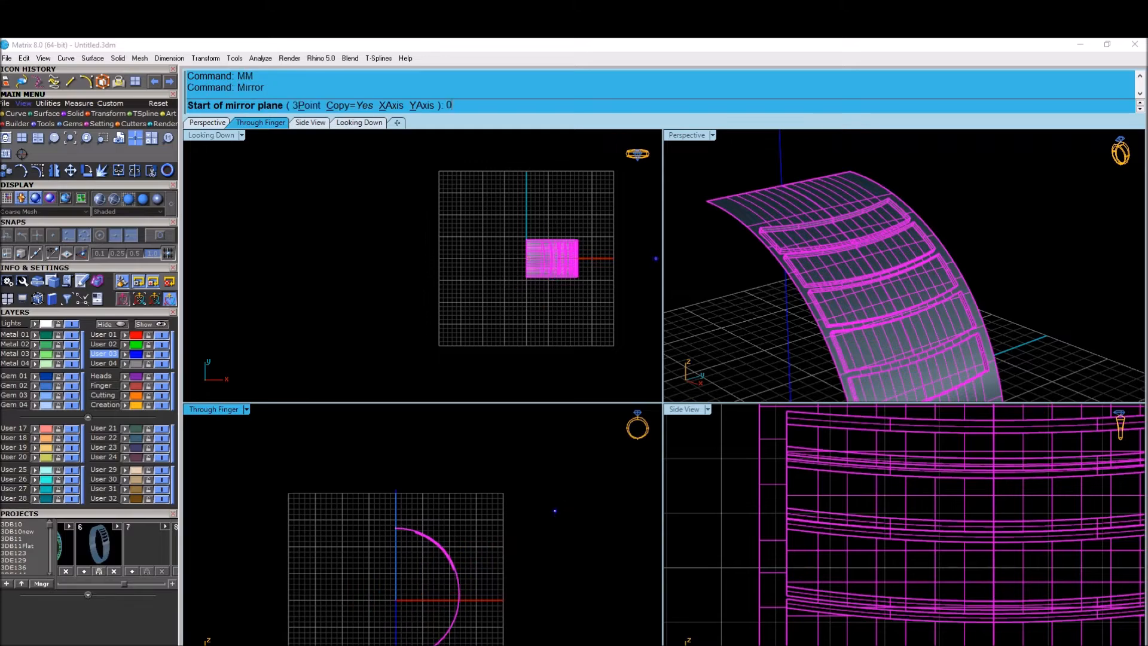
{"action": "key", "text": "Return"}
{"action": "left_click", "coordinate": [419, 460]}
{"action": "left_click", "coordinate": [382, 467]}
Step: Join the two recessed outer surface halves and show the hidden ring objects
{"action": "left_click", "coordinate": [734, 211]}
{"action": "left_click", "coordinate": [745, 192]}
{"action": "key", "text": "ctrl+j"}
{"action": "left_click", "coordinate": [150, 324]}
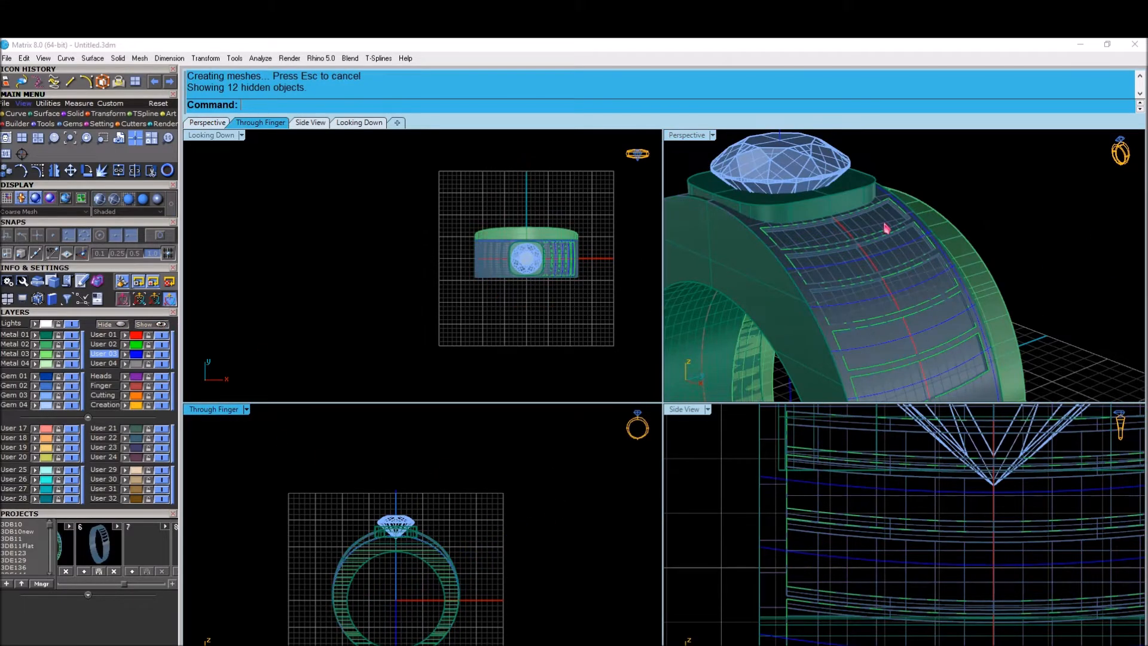
Step: Join the recessed outer surface to the rest of the wide band and put the result on the Metal 01 layer
{"action": "scroll", "coordinate": [819, 233], "scroll_direction": "up", "scroll_amount": 5}
{"action": "left_click", "coordinate": [801, 246]}
{"action": "left_click", "coordinate": [745, 331], "text": "shift"}
{"action": "key", "text": "ctrl+j"}
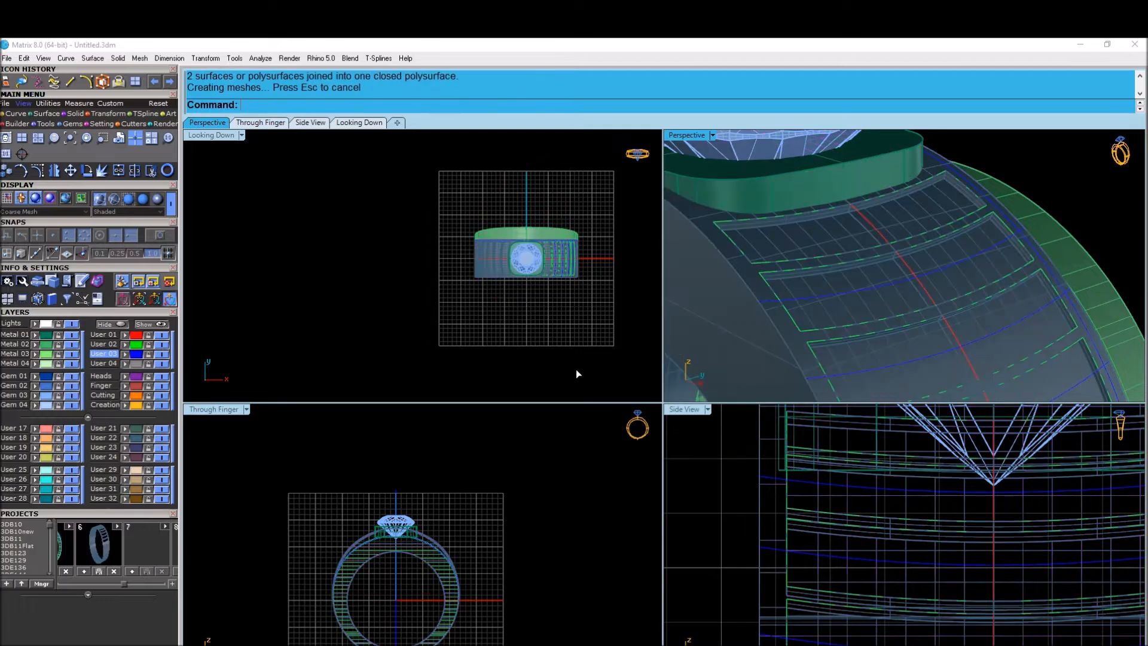
{"action": "scroll", "coordinate": [961, 257], "scroll_direction": "down", "scroll_amount": 6}
{"action": "left_click", "coordinate": [49, 341]}
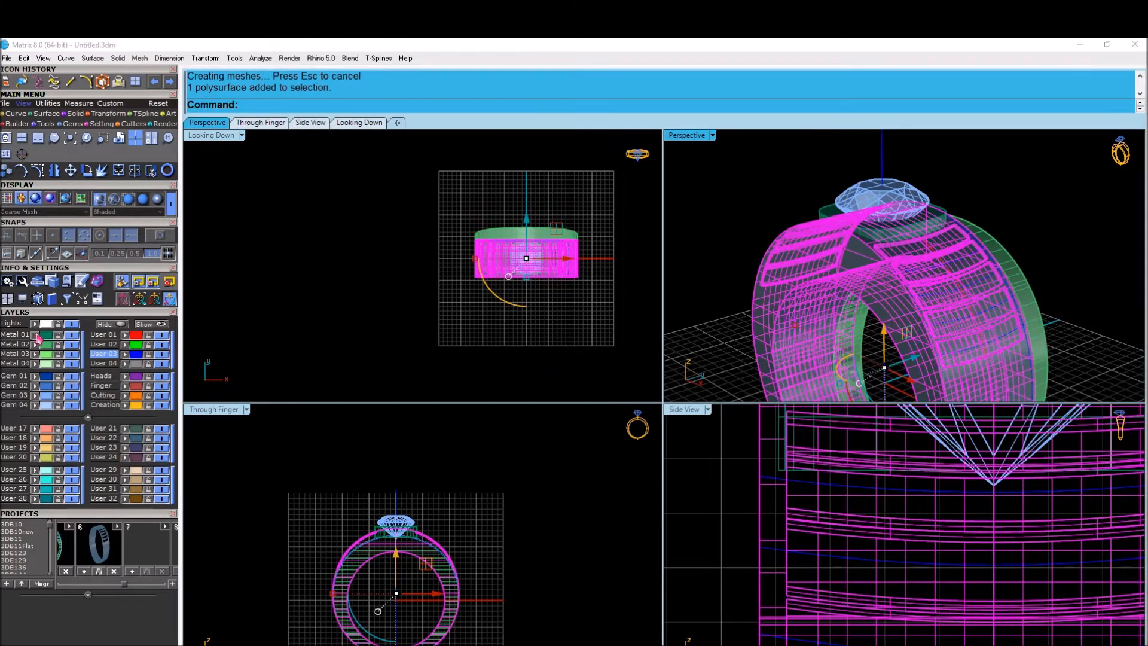
{"action": "left_click", "coordinate": [383, 323]}
Step: Load the topmost blue curve across the recessed shoulder into the Gem on Curve builder
{"action": "right_click_drag", "start_coordinate": [927, 315], "coordinate": [826, 358]}
{"action": "scroll", "coordinate": [951, 264], "scroll_direction": "up", "scroll_amount": 10}
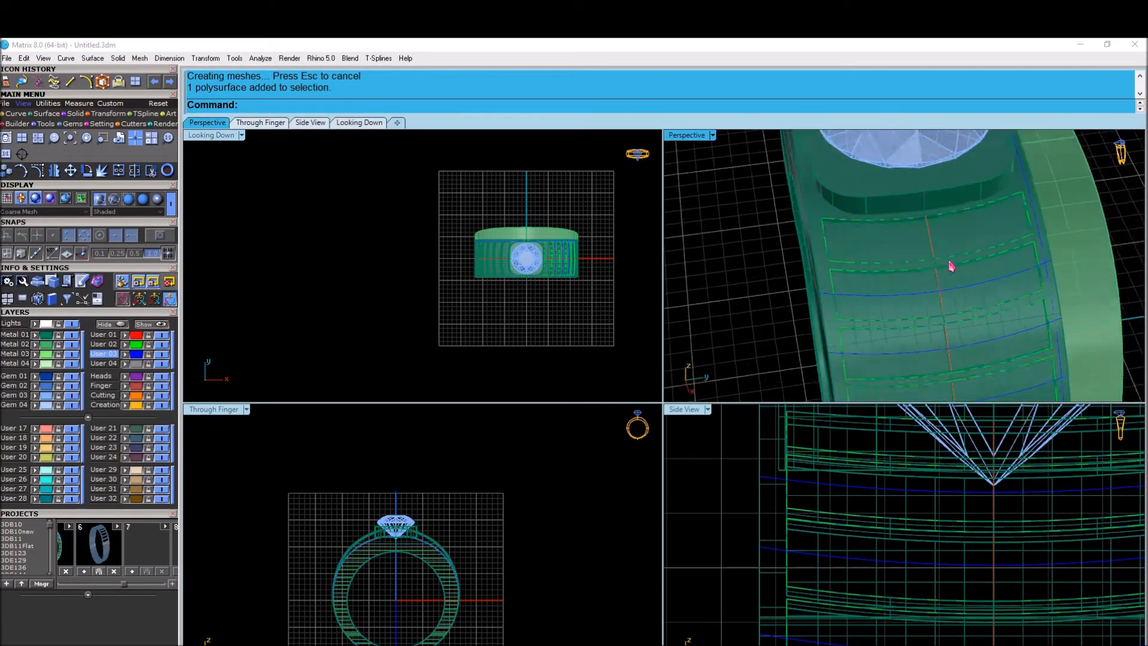
{"action": "scroll", "coordinate": [911, 275], "scroll_direction": "down", "scroll_amount": 3}
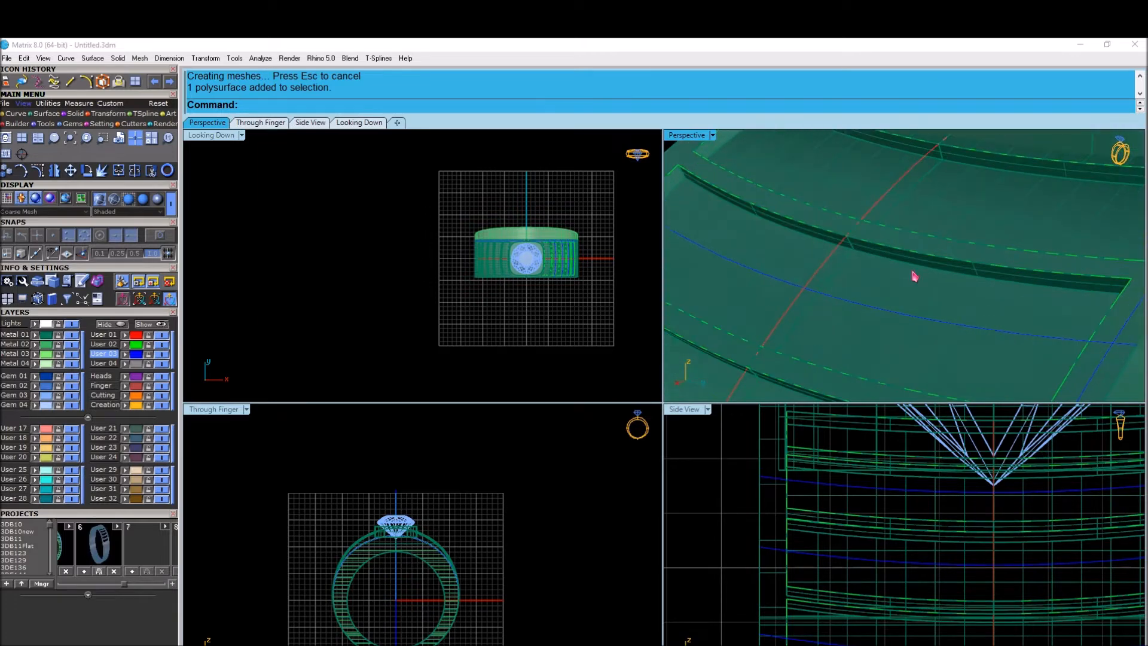
{"action": "right_click_drag", "start_coordinate": [903, 297], "coordinate": [959, 220]}
{"action": "left_click", "coordinate": [958, 220]}
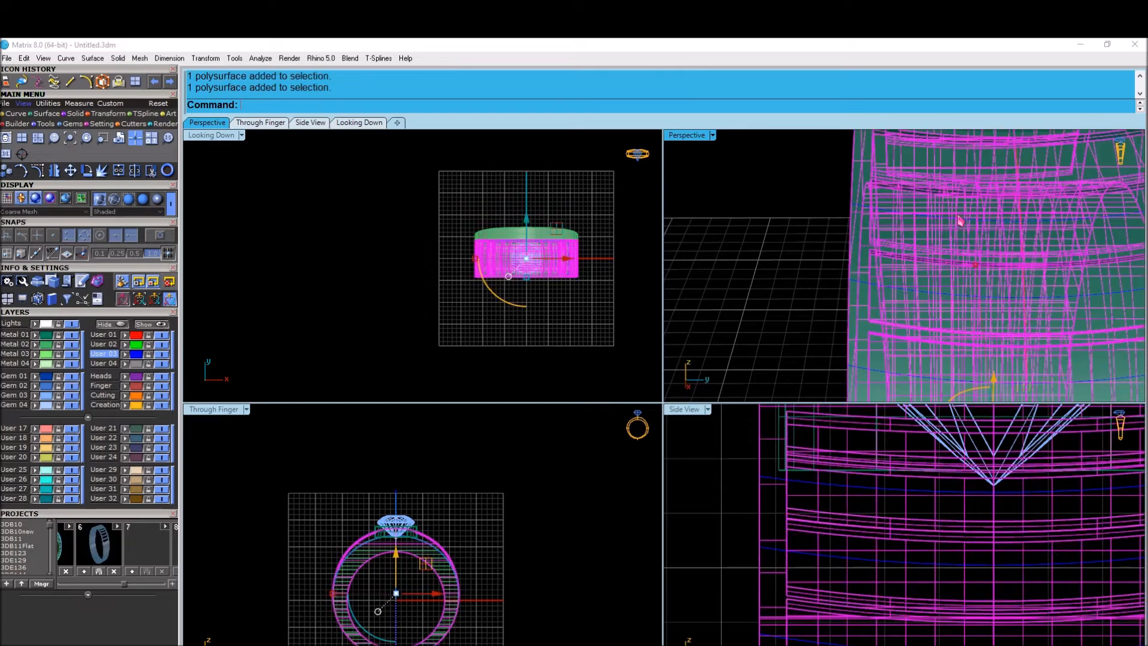
{"action": "left_click", "coordinate": [969, 233]}
{"action": "left_click", "coordinate": [1010, 252]}
{"action": "scroll", "coordinate": [421, 495], "scroll_direction": "up", "scroll_amount": 5}
{"action": "right_click_drag", "start_coordinate": [420, 495], "coordinate": [411, 498]}
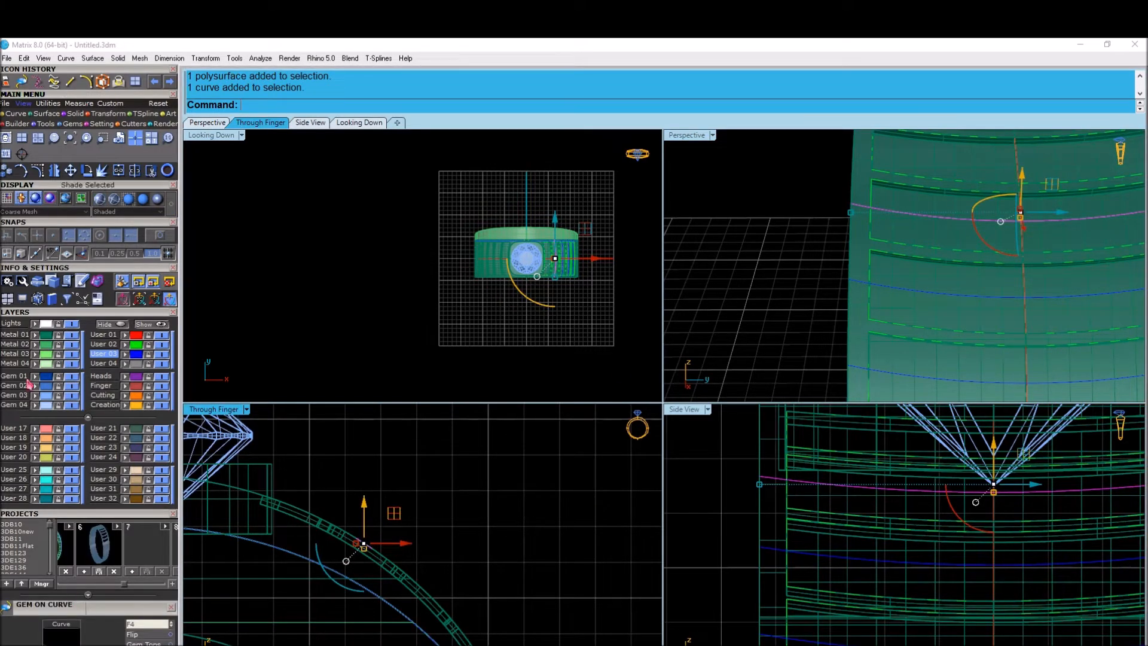
{"action": "left_click_drag", "start_coordinate": [49, 602], "coordinate": [739, 304]}
{"action": "left_click", "coordinate": [767, 371]}
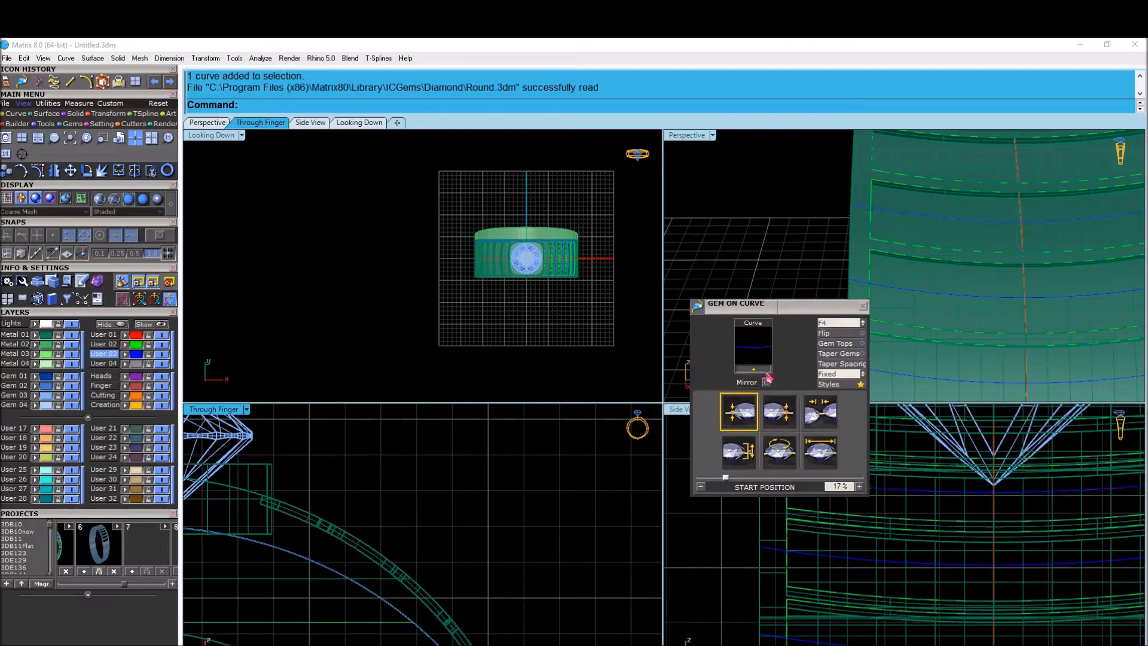
Step: Orient the gems to the recessed shoulder surface, with a Z offset of -0.25 mm and a start size of 1.8 mm
{"action": "left_click", "coordinate": [833, 325]}
{"action": "left_click", "coordinate": [834, 325]}
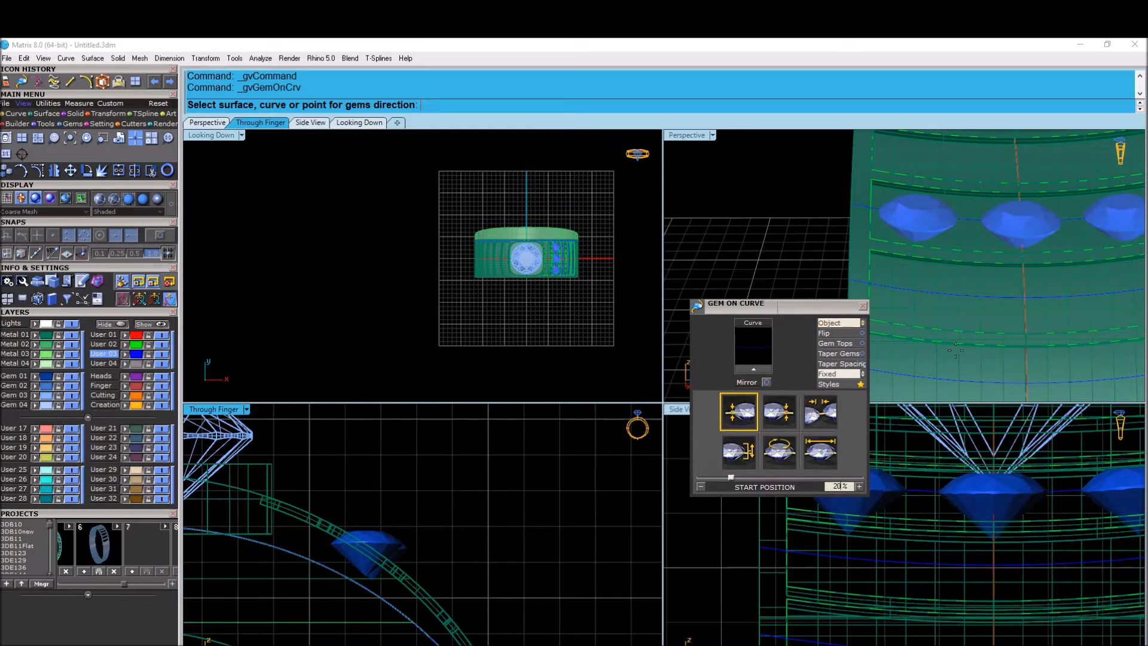
{"action": "left_click", "coordinate": [946, 249]}
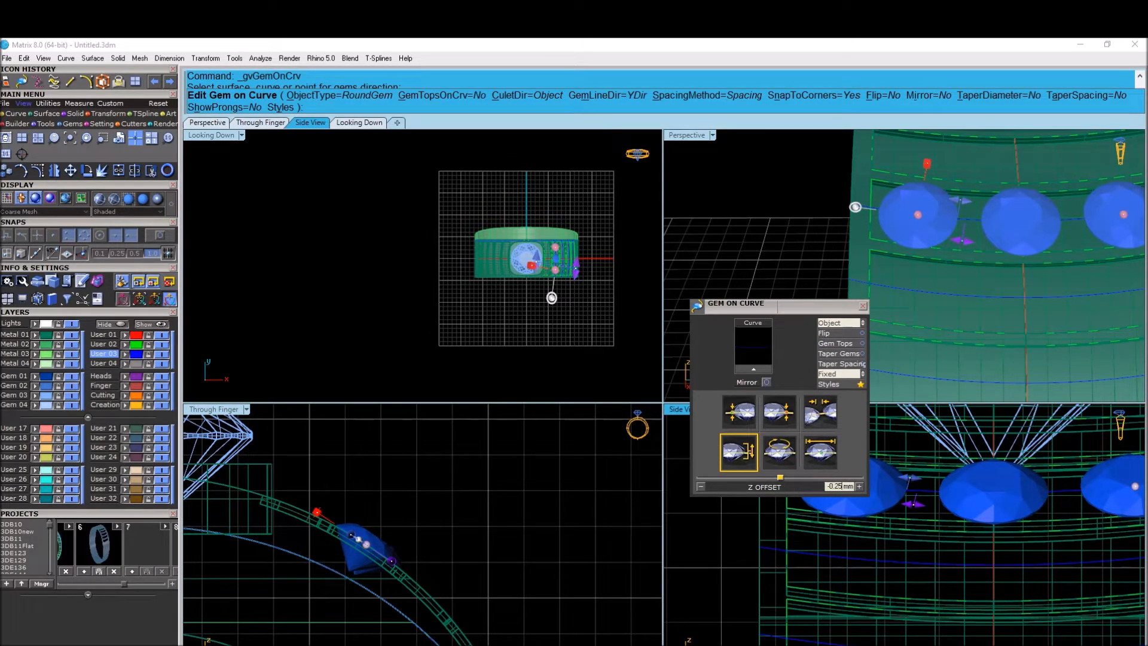
{"action": "key", "text": "Return"}
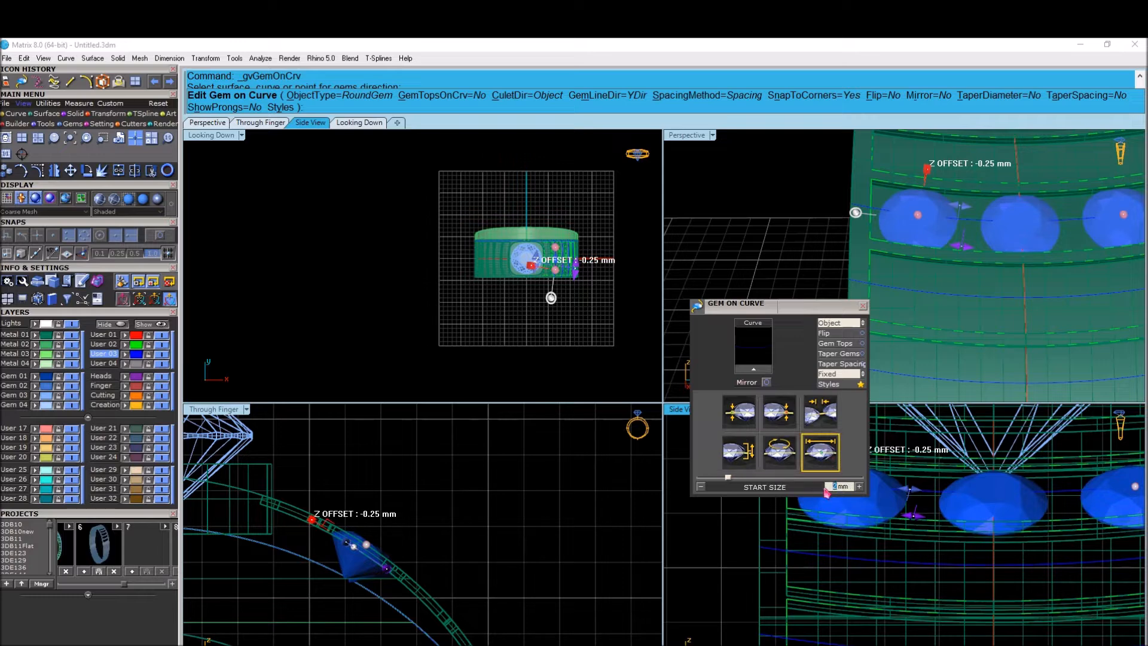
{"action": "key", "text": "Return"}
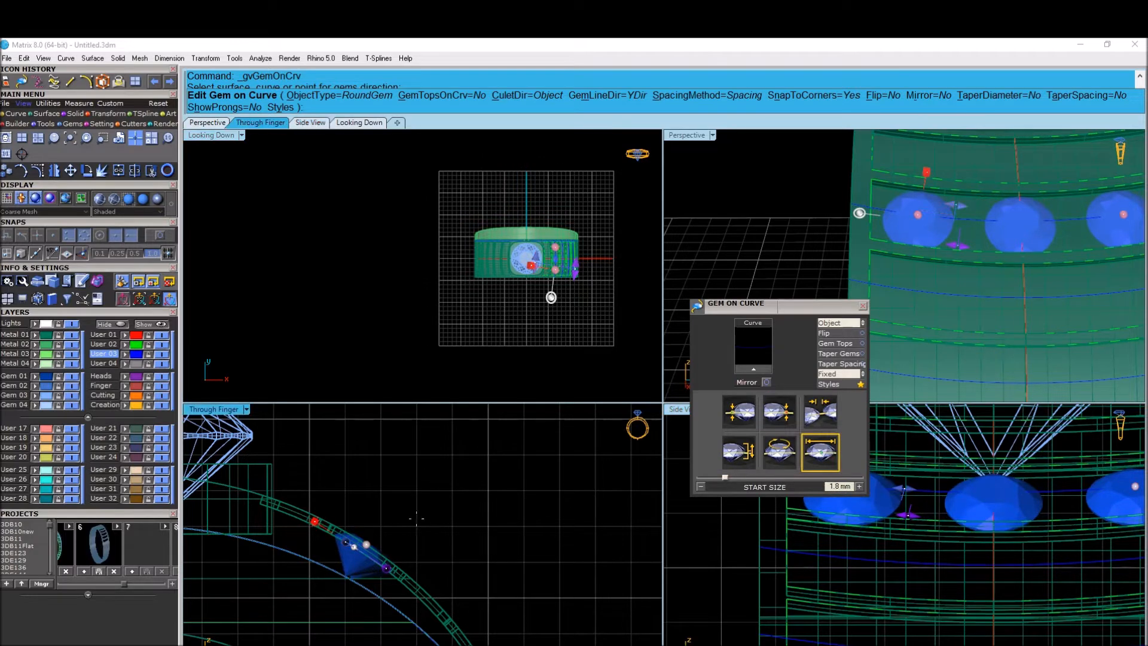
Step: Move the gem row's start just past the ring's centreline and adjust its end point and gem spacing
{"action": "scroll", "coordinate": [561, 250], "scroll_direction": "up", "scroll_amount": 15}
{"action": "left_click_drag", "start_coordinate": [518, 377], "coordinate": [522, 279]}
{"action": "scroll", "coordinate": [532, 257], "scroll_direction": "up", "scroll_amount": 2}
{"action": "scroll", "coordinate": [531, 254], "scroll_direction": "up", "scroll_amount": 6}
{"action": "left_click_drag", "start_coordinate": [498, 198], "coordinate": [496, 162]}
{"action": "left_click", "coordinate": [821, 419]}
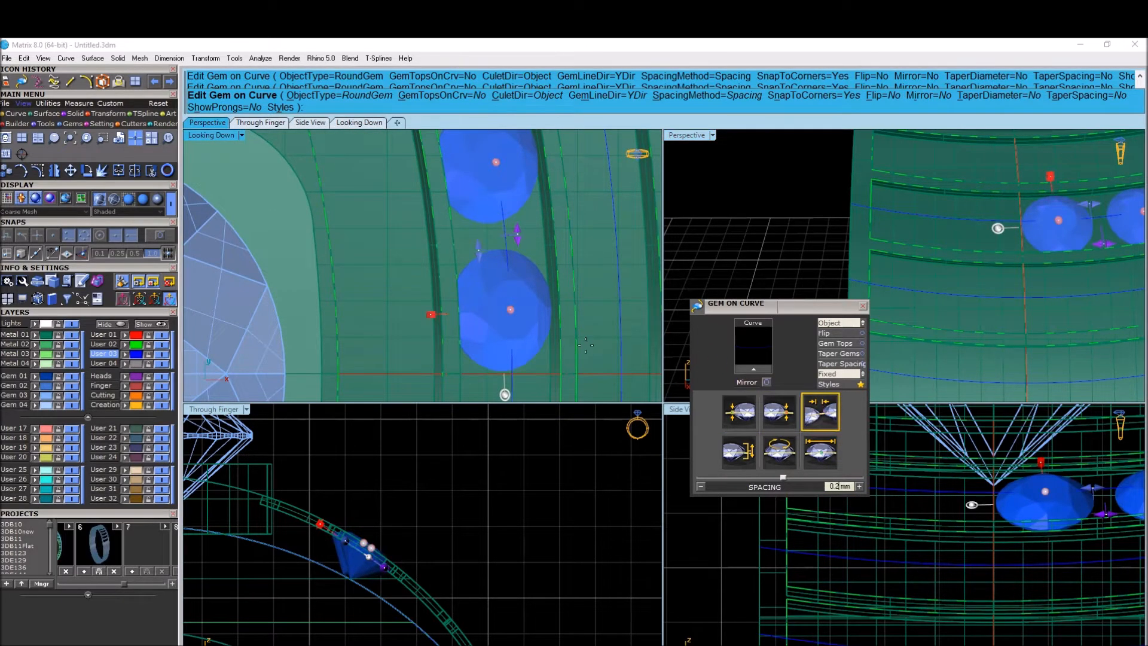
{"action": "scroll", "coordinate": [510, 328], "scroll_direction": "down", "scroll_amount": 4}
{"action": "scroll", "coordinate": [510, 329], "scroll_direction": "up", "scroll_amount": 4}
{"action": "left_click_drag", "start_coordinate": [495, 163], "coordinate": [501, 185]}
{"action": "left_click", "coordinate": [807, 421]}
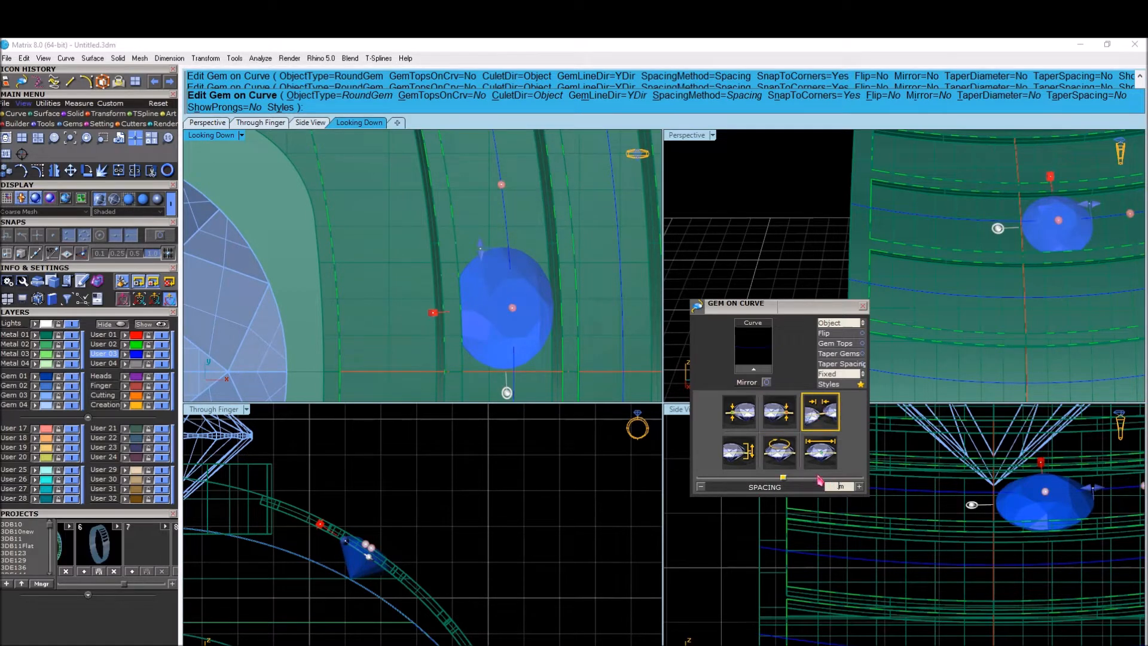
Step: Fine-tune the gem row's start, set its end position to about 83.4%, and change the spacing method
{"action": "left_click_drag", "start_coordinate": [512, 307], "coordinate": [512, 304]}
{"action": "scroll", "coordinate": [507, 314], "scroll_direction": "down", "scroll_amount": 4}
{"action": "scroll", "coordinate": [500, 235], "scroll_direction": "up", "scroll_amount": 2}
{"action": "left_click_drag", "start_coordinate": [503, 229], "coordinate": [503, 222]}
{"action": "left_click", "coordinate": [836, 374]}
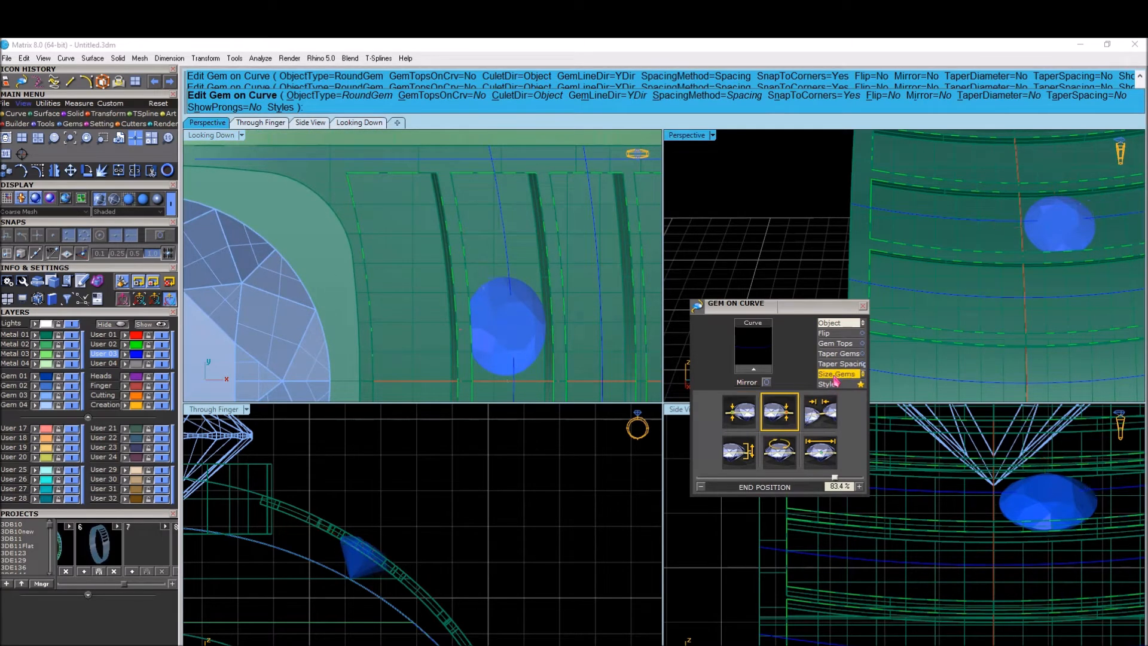
Step: Set fixed spacing of 0.08 mm with the start position at about 60.8%, and create the gems on the shoulder curves
{"action": "scroll", "coordinate": [519, 384], "scroll_direction": "up", "scroll_amount": 10}
{"action": "left_click", "coordinate": [815, 413]}
{"action": "left_click_drag", "start_coordinate": [507, 224], "coordinate": [505, 233]}
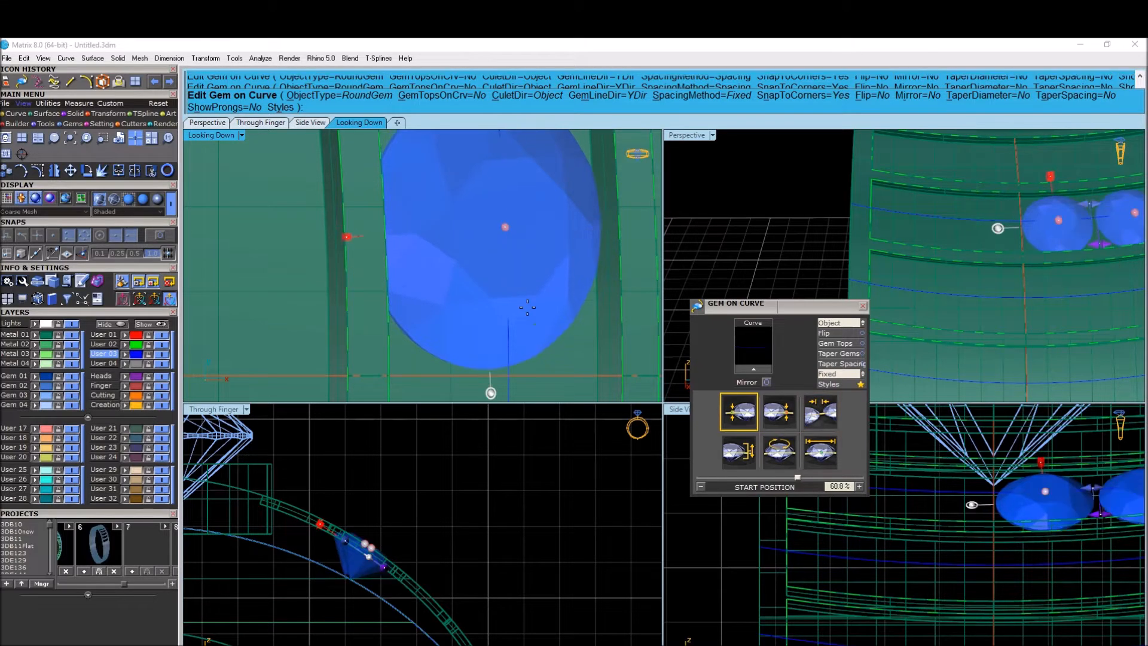
{"action": "scroll", "coordinate": [536, 383], "scroll_direction": "down", "scroll_amount": 8}
{"action": "right_click", "coordinate": [508, 187]}
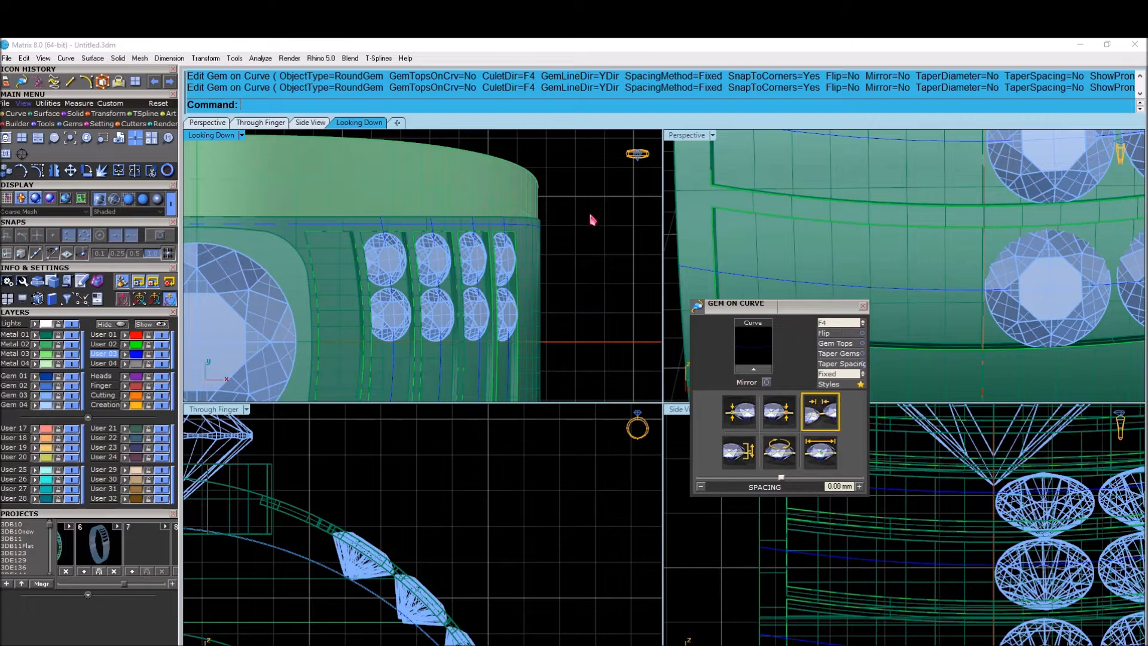
Step: Mirror the small shoulder gems about the horizontal axis through origin 0 in the looking-down view, keeping the originals
{"action": "right_click_drag", "start_coordinate": [932, 251], "coordinate": [997, 320]}
{"action": "scroll", "coordinate": [997, 320], "scroll_direction": "down", "scroll_amount": 6}
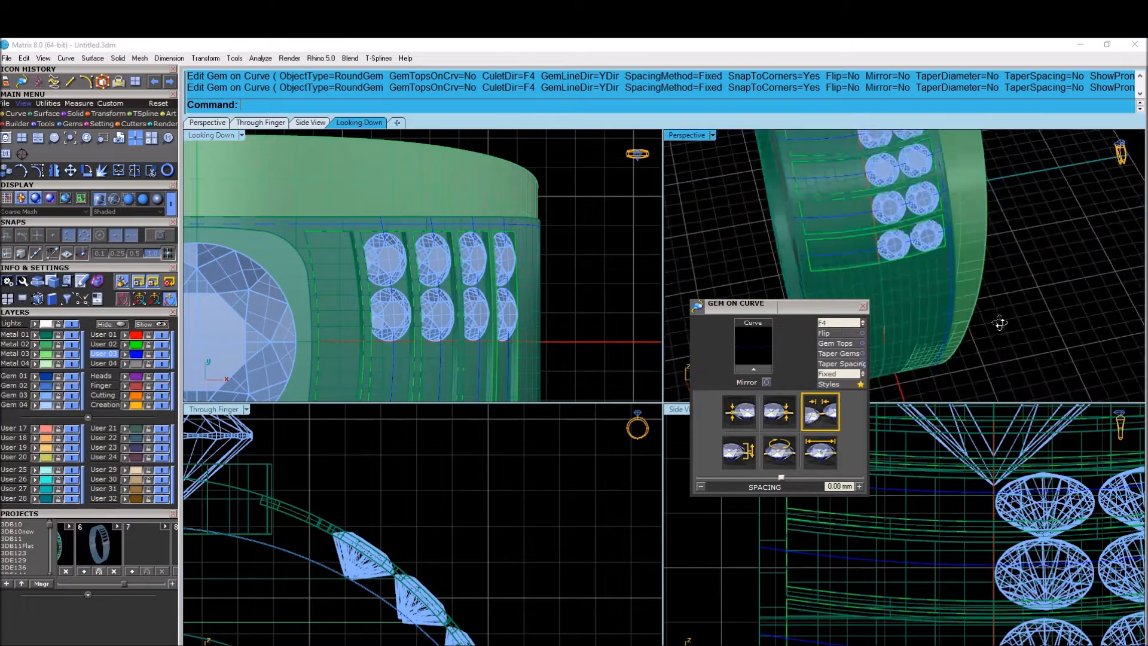
{"action": "left_click", "coordinate": [35, 395]}
{"action": "scroll", "coordinate": [442, 287], "scroll_direction": "down", "scroll_amount": 3}
{"action": "type", "text": "mirror"}
{"action": "key", "text": "Return"}
{"action": "type", "text": "0"}
{"action": "key", "text": "Return"}
{"action": "left_click", "coordinate": [568, 257]}
{"action": "scroll", "coordinate": [989, 225], "scroll_direction": "up", "scroll_amount": 10}
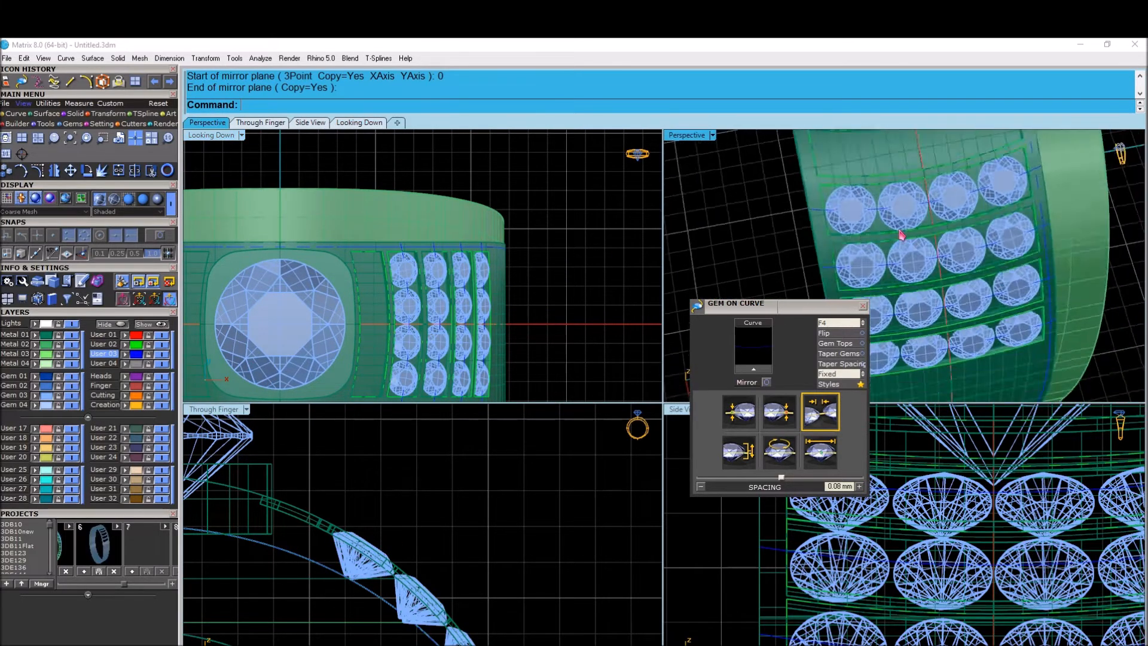
Step: Turn off the User 02 layer and start duplicating the two rib edges above the first gem row
{"action": "scroll", "coordinate": [779, 290], "scroll_direction": "down", "scroll_amount": 8}
{"action": "left_click_drag", "start_coordinate": [777, 303], "coordinate": [592, 470]}
{"action": "scroll", "coordinate": [978, 257], "scroll_direction": "up", "scroll_amount": 10}
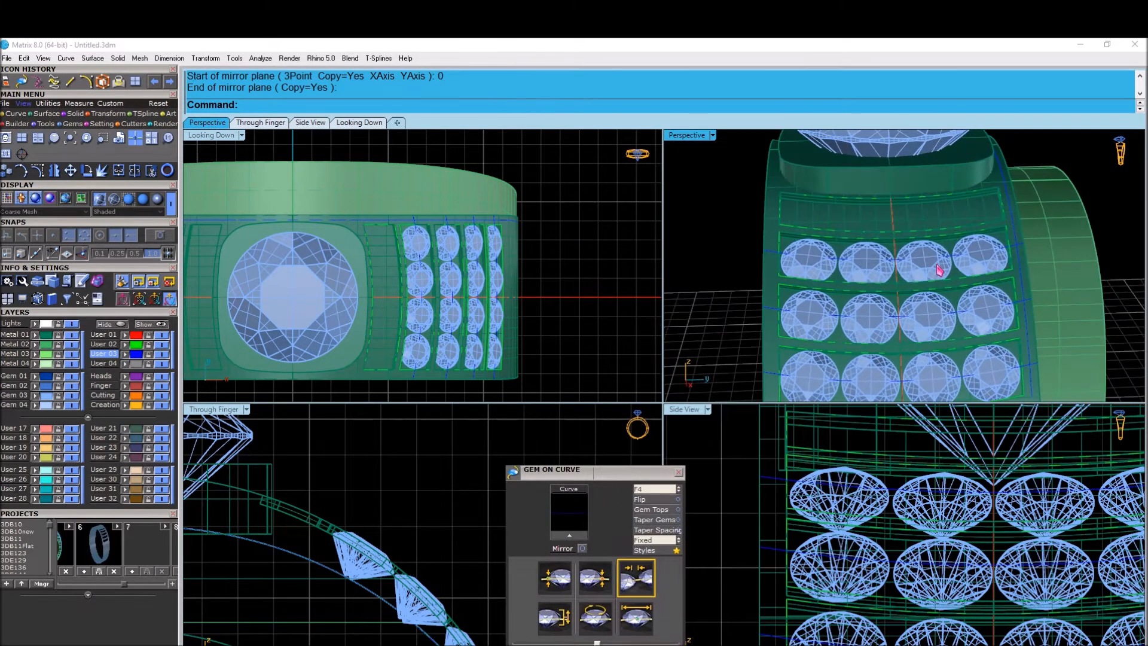
{"action": "scroll", "coordinate": [810, 203], "scroll_direction": "up", "scroll_amount": 3}
{"action": "left_click", "coordinate": [161, 345]}
{"action": "type", "text": "upEdge"}
{"action": "key", "text": "Return"}
{"action": "left_click", "coordinate": [921, 231]}
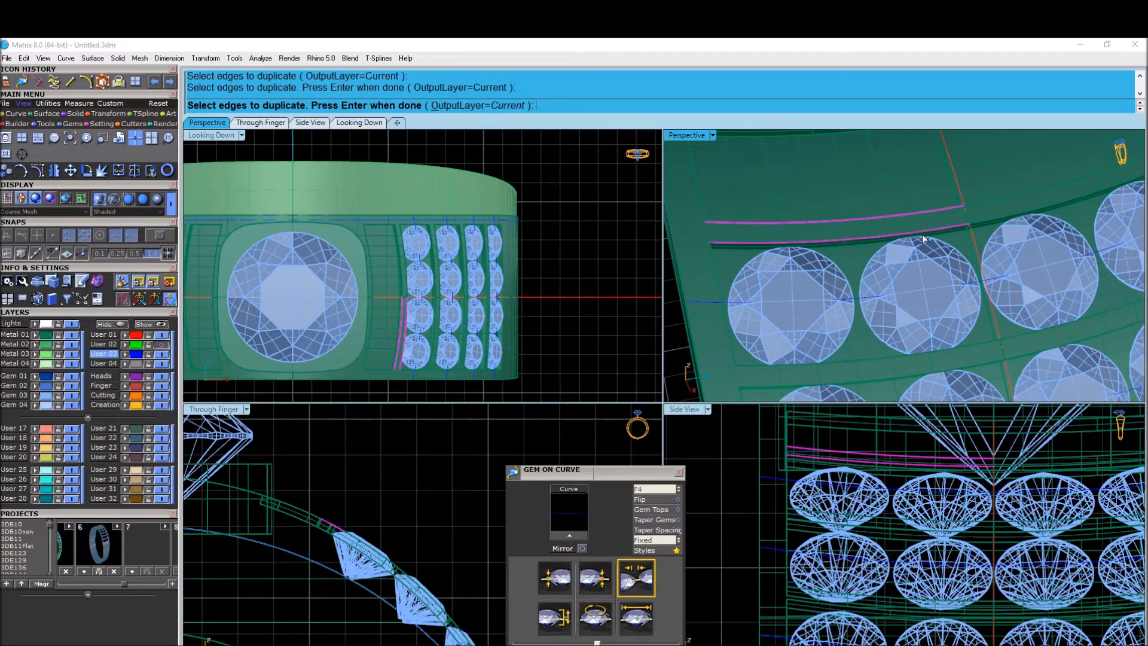
Step: Add the rib edges between and below the remaining gem rows and finish duplicating them
{"action": "scroll", "coordinate": [921, 236], "scroll_direction": "down", "scroll_amount": 10}
{"action": "scroll", "coordinate": [879, 232], "scroll_direction": "up", "scroll_amount": 8}
{"action": "left_click", "coordinate": [830, 243]}
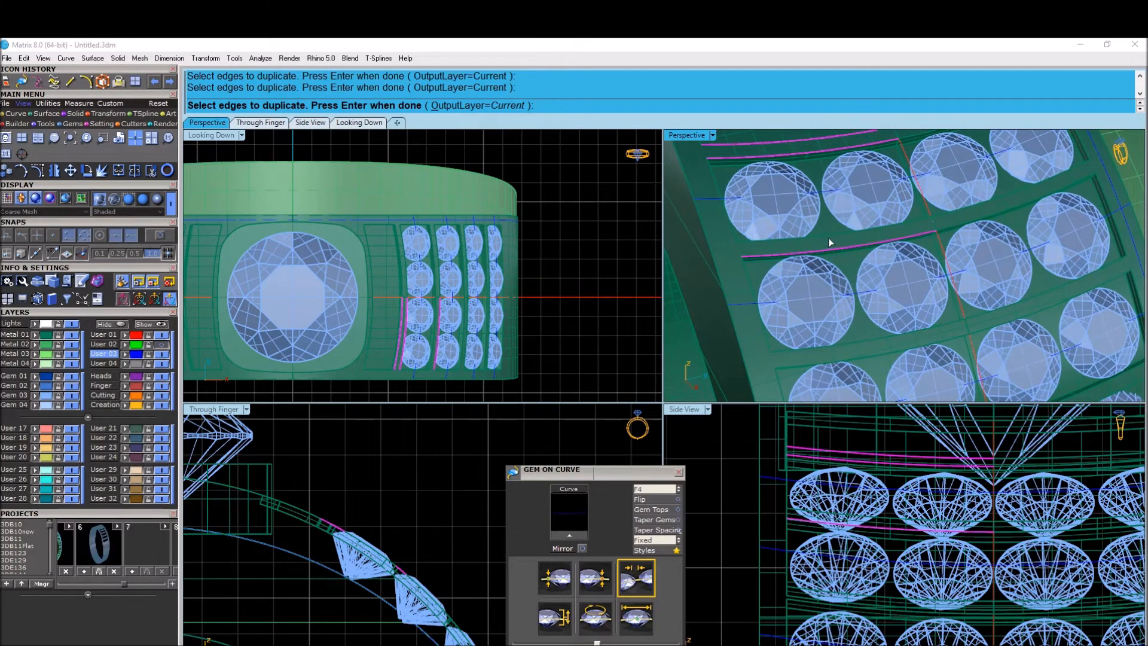
{"action": "left_click", "coordinate": [877, 346]}
{"action": "scroll", "coordinate": [908, 340], "scroll_direction": "down", "scroll_amount": 5}
{"action": "scroll", "coordinate": [897, 353], "scroll_direction": "up", "scroll_amount": 5}
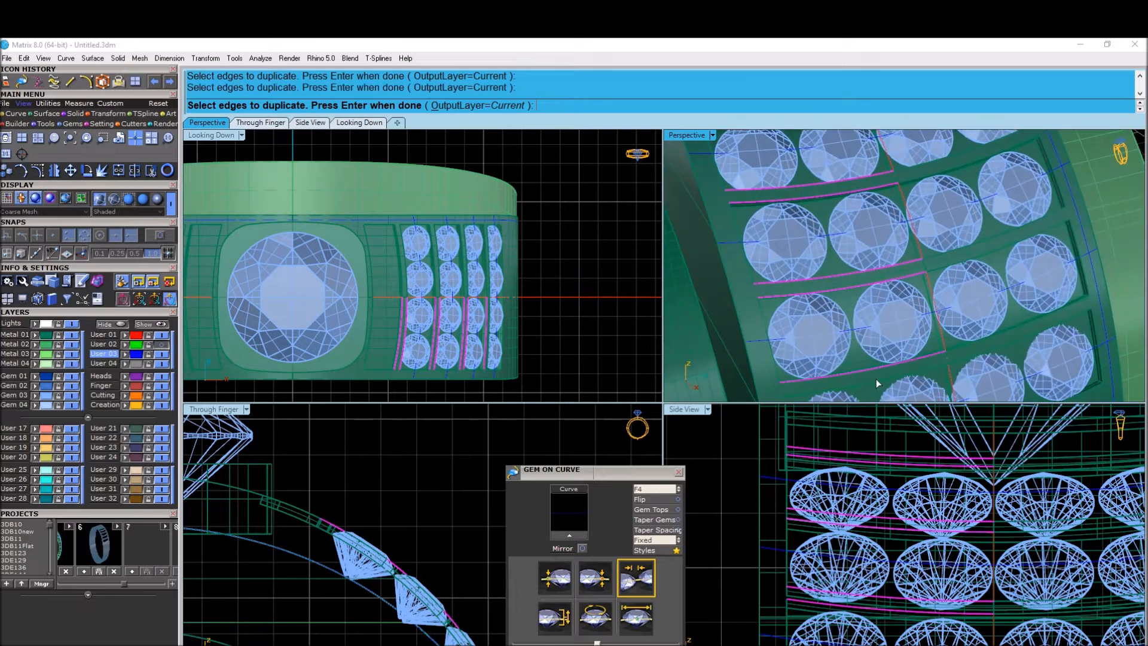
{"action": "left_click", "coordinate": [877, 374]}
{"action": "scroll", "coordinate": [891, 347], "scroll_direction": "down", "scroll_amount": 5}
{"action": "scroll", "coordinate": [980, 228], "scroll_direction": "up", "scroll_amount": 5}
{"action": "right_click", "coordinate": [418, 446]}
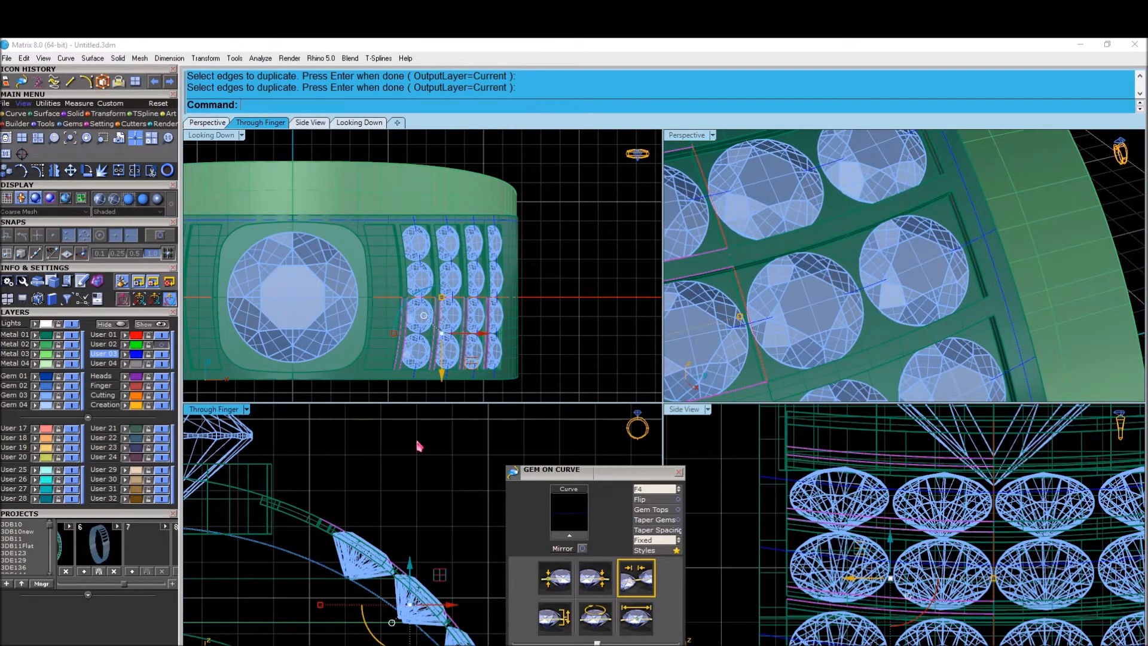
Step: Isolate the duplicated rib edges and create a tween curve midway between each pair
{"action": "key", "text": "ctrl+i"}
{"action": "key", "text": "ctrl+h"}
{"action": "left_click_drag", "start_coordinate": [433, 286], "coordinate": [328, 303]}
{"action": "type", "text": "tween"}
{"action": "key", "text": "Return"}
{"action": "right_click", "coordinate": [481, 271]}
{"action": "right_click", "coordinate": [536, 233]}
{"action": "left_click_drag", "start_coordinate": [546, 221], "coordinate": [508, 304]}
{"action": "right_click", "coordinate": [527, 238]}
{"action": "right_click", "coordinate": [527, 238]}
Step: Select the new middle curves of the ribs and show the hidden ring objects
{"action": "scroll", "coordinate": [800, 514], "scroll_direction": "up", "scroll_amount": 6}
{"action": "left_click", "coordinate": [800, 515]}
{"action": "right_click", "coordinate": [806, 554]}
{"action": "scroll", "coordinate": [816, 619], "scroll_direction": "up", "scroll_amount": 8}
{"action": "left_click", "coordinate": [813, 501], "text": "shift"}
{"action": "left_click", "coordinate": [144, 324]}
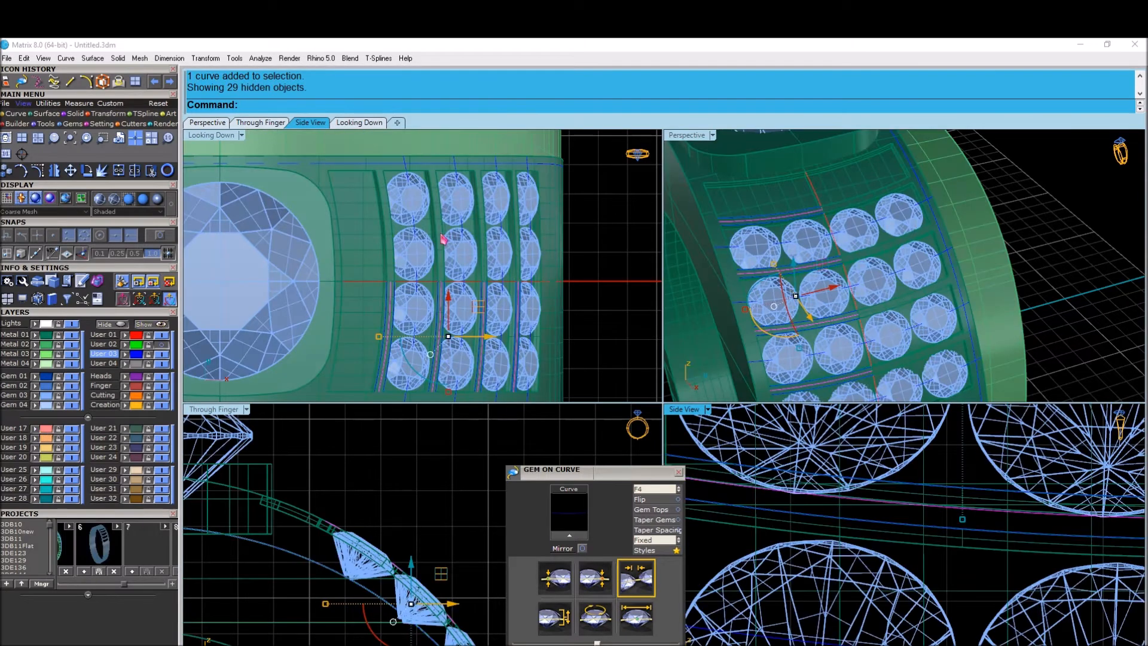
Step: Mirror the middle rib curves about the horizontal axis through origin 0 in the looking-down view, keeping the originals
{"action": "right_click_drag", "start_coordinate": [609, 234], "coordinate": [580, 248]}
{"action": "type", "text": "mi"}
{"action": "key", "text": "Return"}
{"action": "type", "text": "0"}
{"action": "key", "text": "Return"}
{"action": "left_click", "coordinate": [585, 243]}
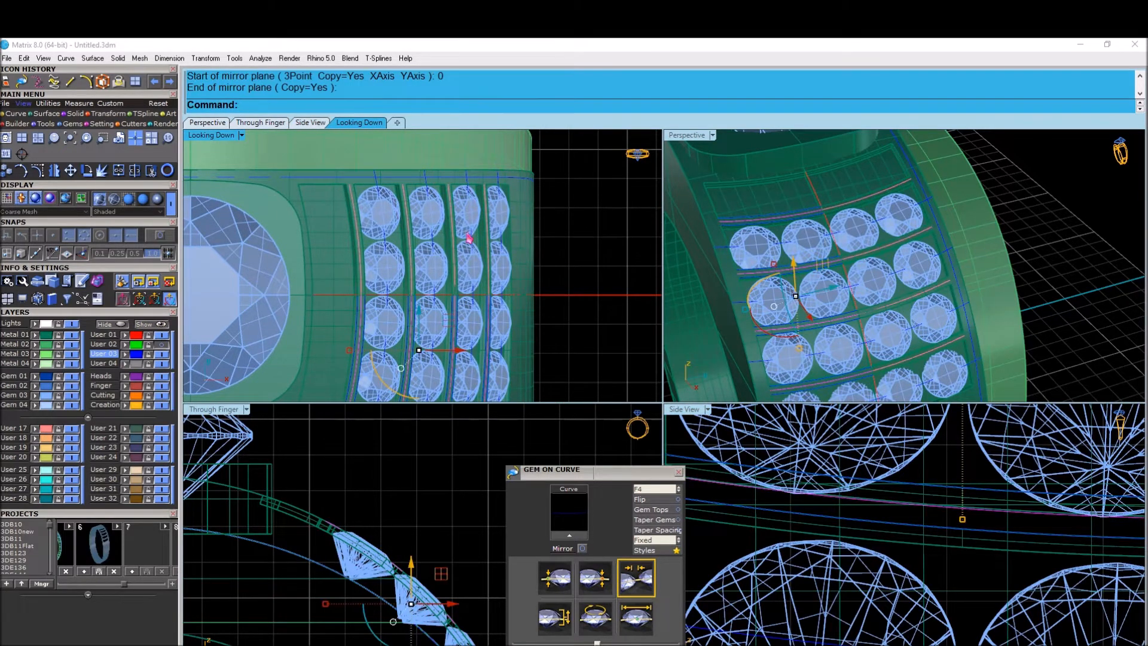
Step: Rebuild the full-length middle rib curves
{"action": "type", "text": "Rebuild"}
{"action": "key", "text": "Return"}
{"action": "left_click", "coordinate": [301, 333]}
Step: Load the rib curve nearest the head into Bead on Curve, adjust the bead size, and set the Z offset to 0.00 mm
{"action": "scroll", "coordinate": [369, 316], "scroll_direction": "up", "scroll_amount": 3}
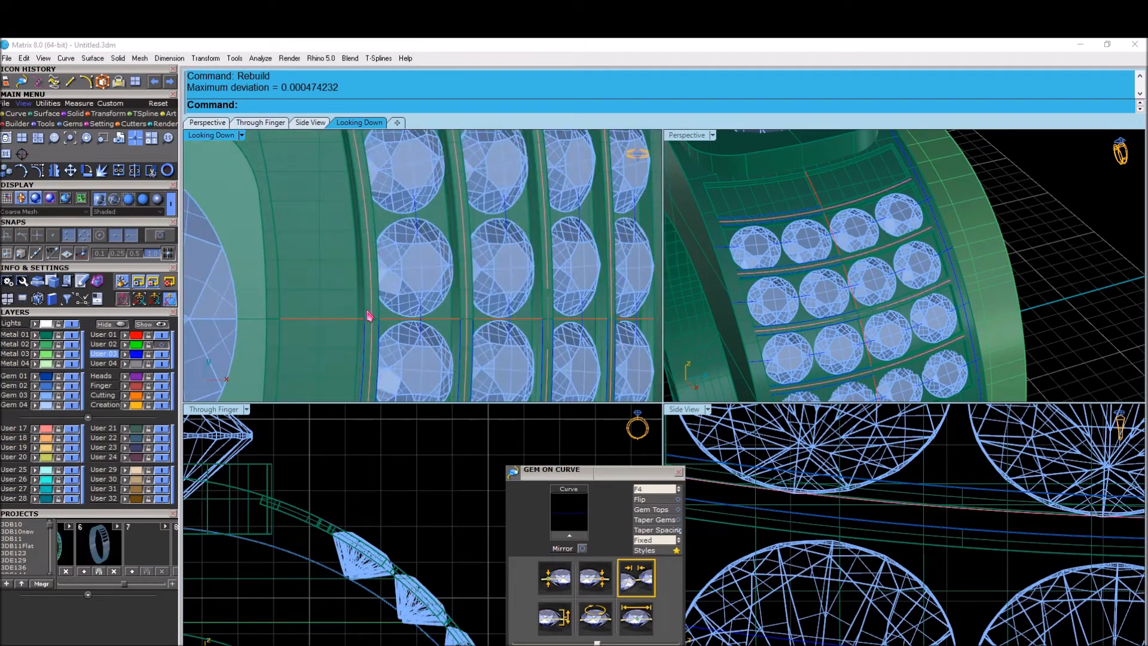
{"action": "left_click", "coordinate": [373, 320]}
{"action": "left_click", "coordinate": [409, 350]}
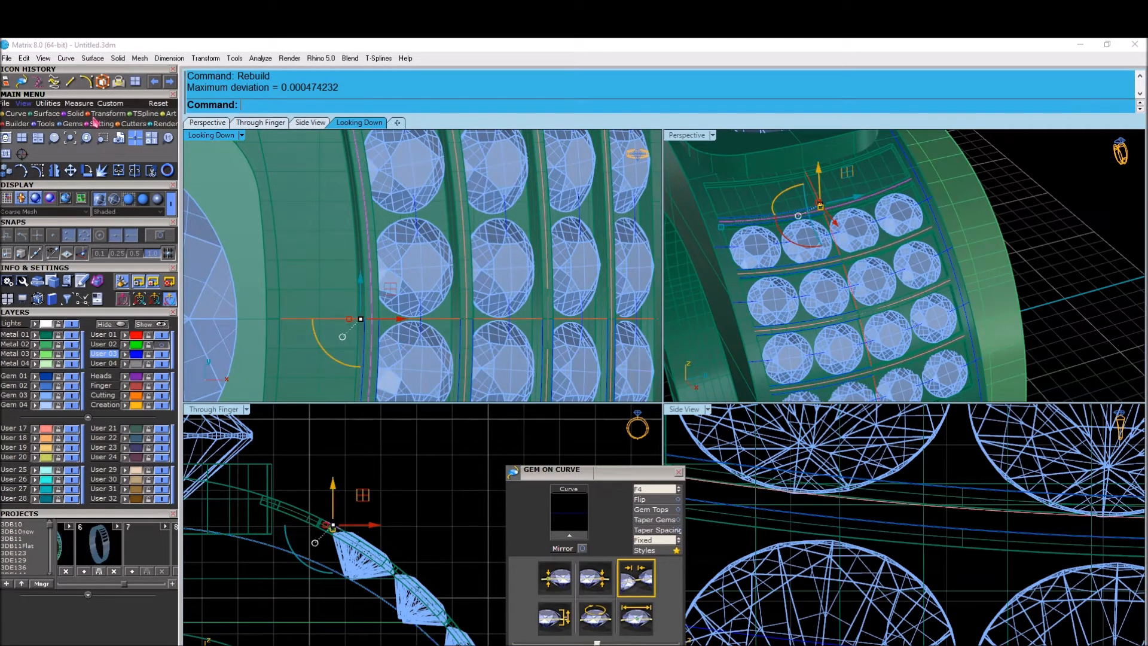
{"action": "left_click", "coordinate": [556, 575]}
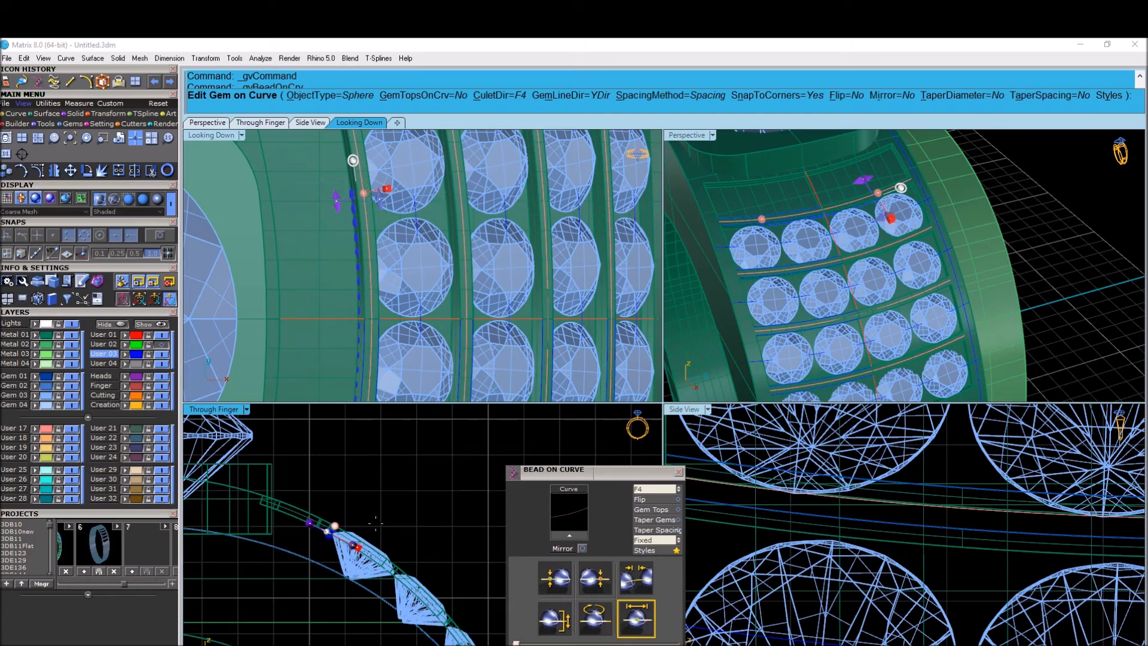
{"action": "scroll", "coordinate": [361, 522], "scroll_direction": "up", "scroll_amount": 10}
{"action": "left_click", "coordinate": [565, 618]}
{"action": "left_click_drag", "start_coordinate": [295, 568], "coordinate": [306, 544]}
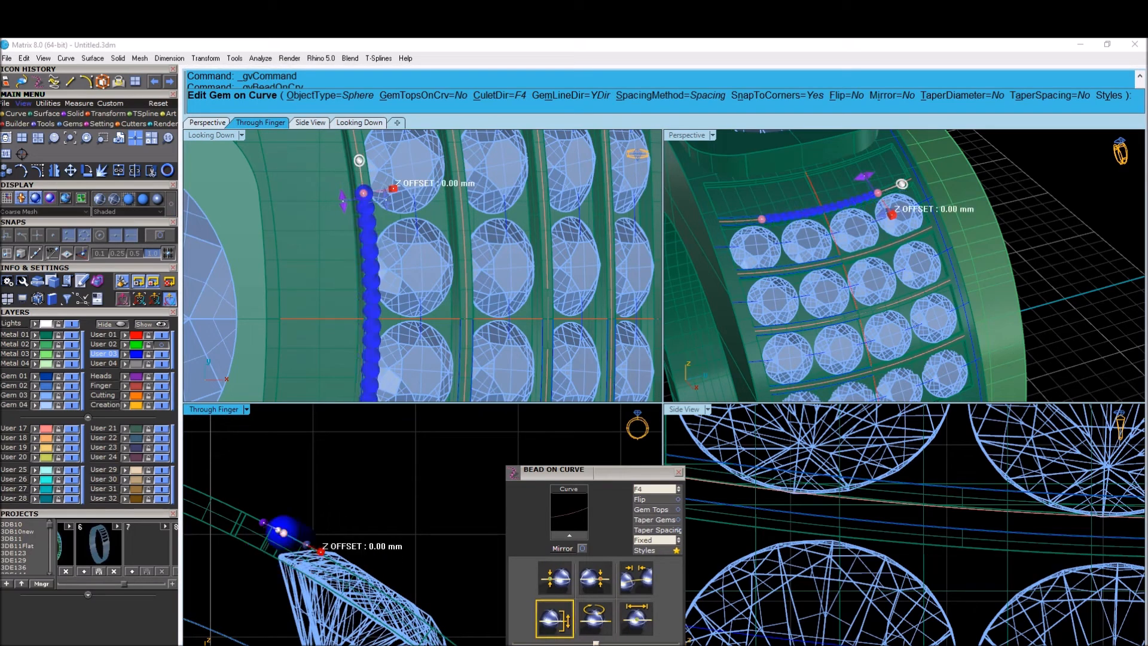
Step: Extend the bead row to both ends of the rib curve with closely spaced beads and create it
{"action": "left_click", "coordinate": [635, 578]}
{"action": "right_click_drag", "start_coordinate": [376, 215], "coordinate": [361, 296]}
{"action": "left_click_drag", "start_coordinate": [376, 270], "coordinate": [361, 186]}
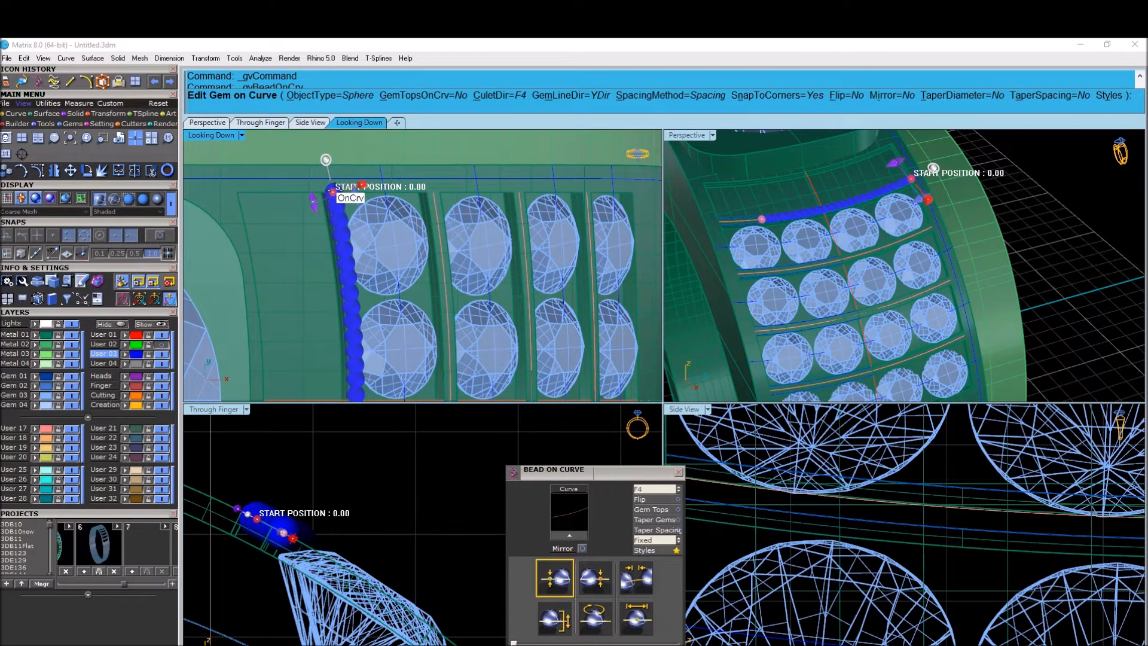
{"action": "scroll", "coordinate": [333, 183], "scroll_direction": "down", "scroll_amount": 8}
{"action": "scroll", "coordinate": [327, 340], "scroll_direction": "up", "scroll_amount": 8}
{"action": "left_click_drag", "start_coordinate": [367, 266], "coordinate": [354, 344]}
{"action": "scroll", "coordinate": [371, 296], "scroll_direction": "down", "scroll_amount": 10}
{"action": "scroll", "coordinate": [729, 230], "scroll_direction": "up", "scroll_amount": 8}
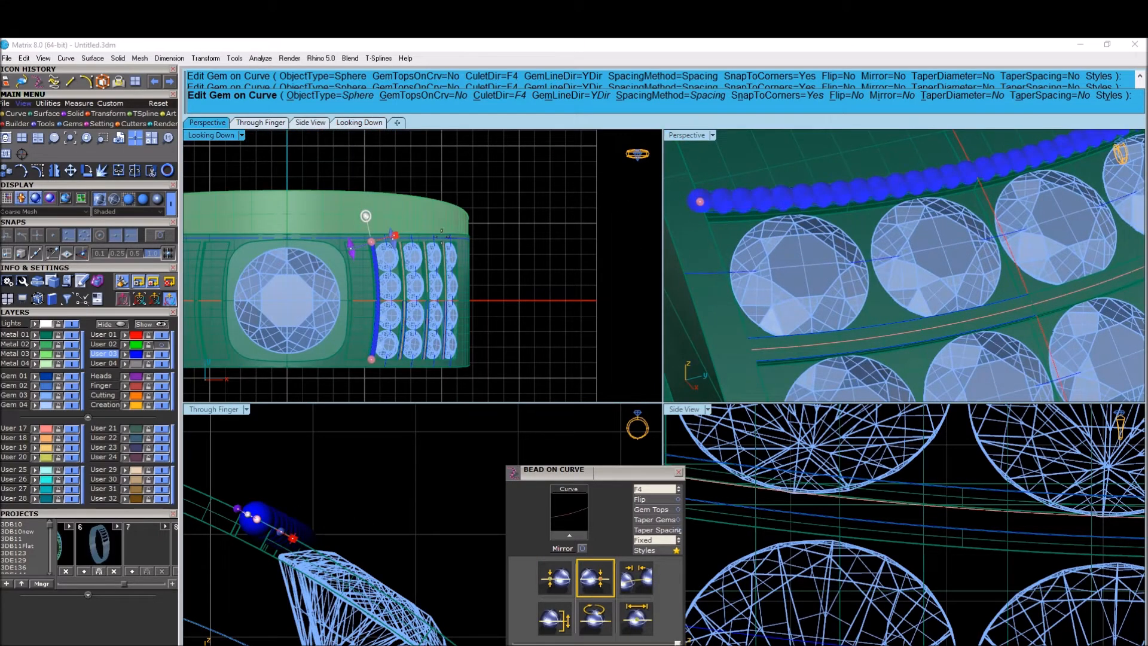
{"action": "scroll", "coordinate": [383, 233], "scroll_direction": "up", "scroll_amount": 14}
{"action": "key", "text": "Return"}
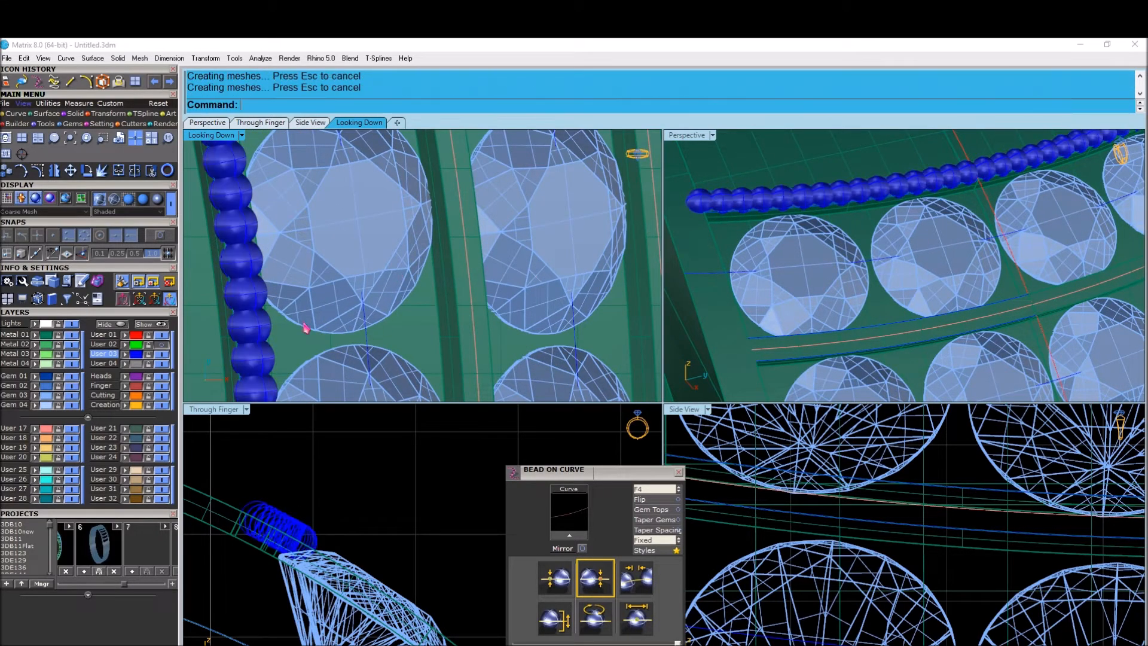
Step: Load the curve along the side of the gem panel into Bead on Curve and adjust its bead size
{"action": "scroll", "coordinate": [404, 359], "scroll_direction": "down", "scroll_amount": 3}
{"action": "left_click", "coordinate": [405, 364]}
{"action": "left_click", "coordinate": [405, 361]}
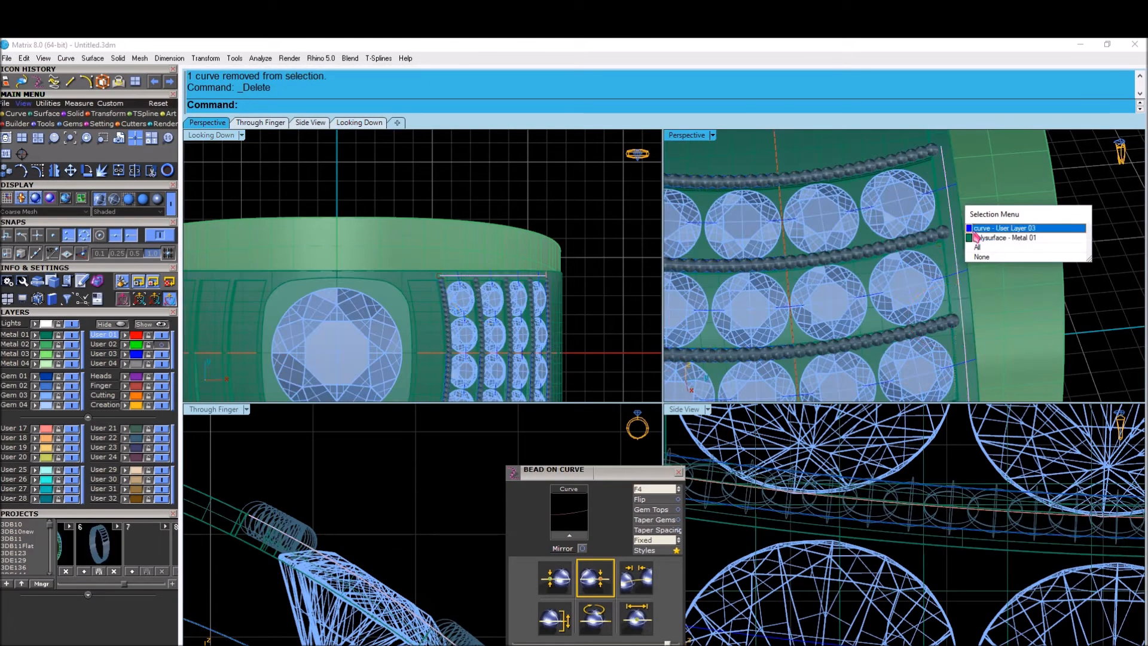
{"action": "left_click", "coordinate": [578, 537]}
{"action": "left_click", "coordinate": [642, 626]}
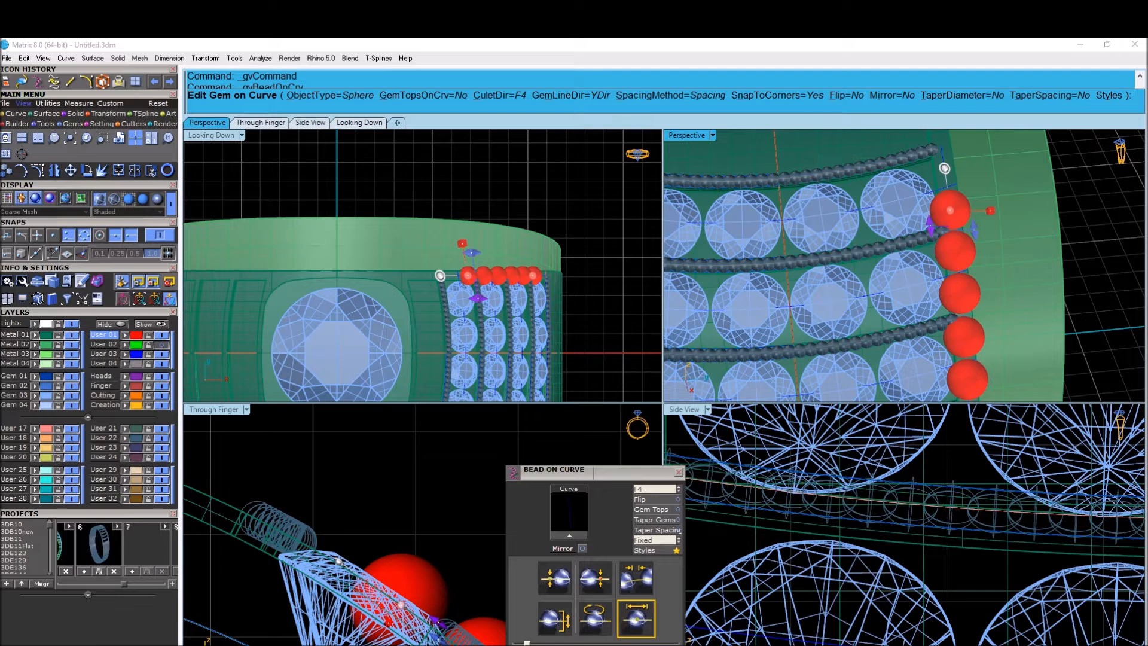
Step: Align the side bead row's start and end with the outermost rib bead rows and create the beads
{"action": "left_click", "coordinate": [359, 122]}
{"action": "left_click", "coordinate": [555, 578]}
{"action": "left_click_drag", "start_coordinate": [295, 313], "coordinate": [300, 314]}
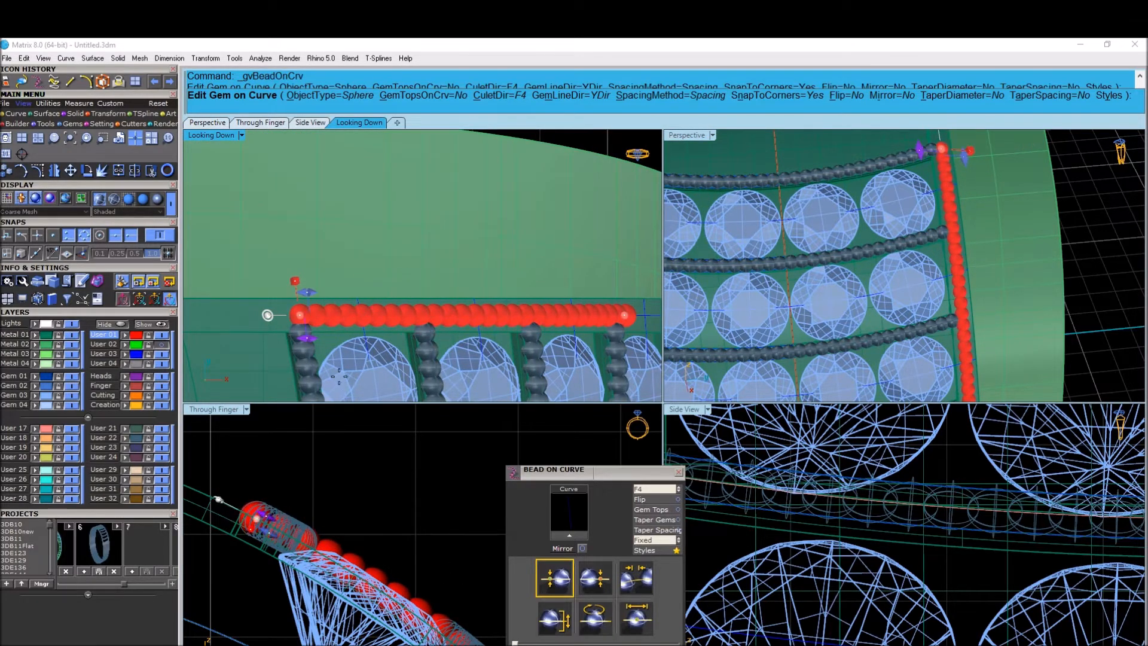
{"action": "scroll", "coordinate": [306, 483], "scroll_direction": "down", "scroll_amount": 8}
{"action": "scroll", "coordinate": [376, 503], "scroll_direction": "up", "scroll_amount": 4}
{"action": "left_click_drag", "start_coordinate": [324, 488], "coordinate": [356, 556]}
{"action": "scroll", "coordinate": [900, 269], "scroll_direction": "down", "scroll_amount": 10}
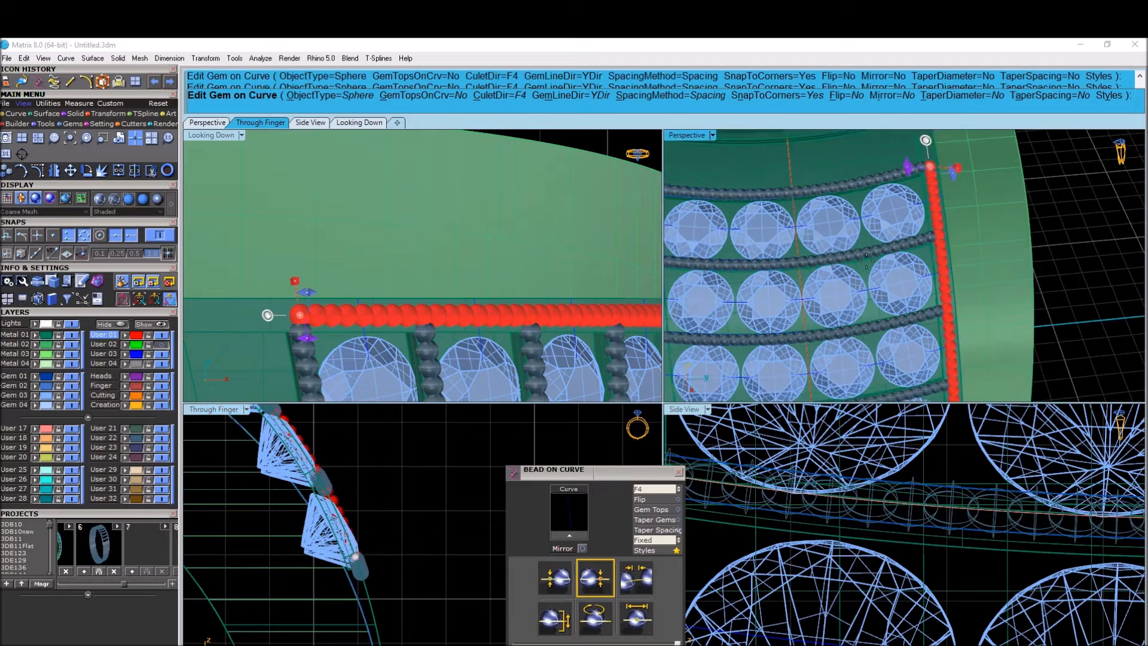
{"action": "right_click_drag", "start_coordinate": [921, 299], "coordinate": [911, 269]}
{"action": "scroll", "coordinate": [921, 362], "scroll_direction": "up", "scroll_amount": 14}
{"action": "scroll", "coordinate": [959, 348], "scroll_direction": "up", "scroll_amount": 4}
{"action": "key", "text": "Return"}
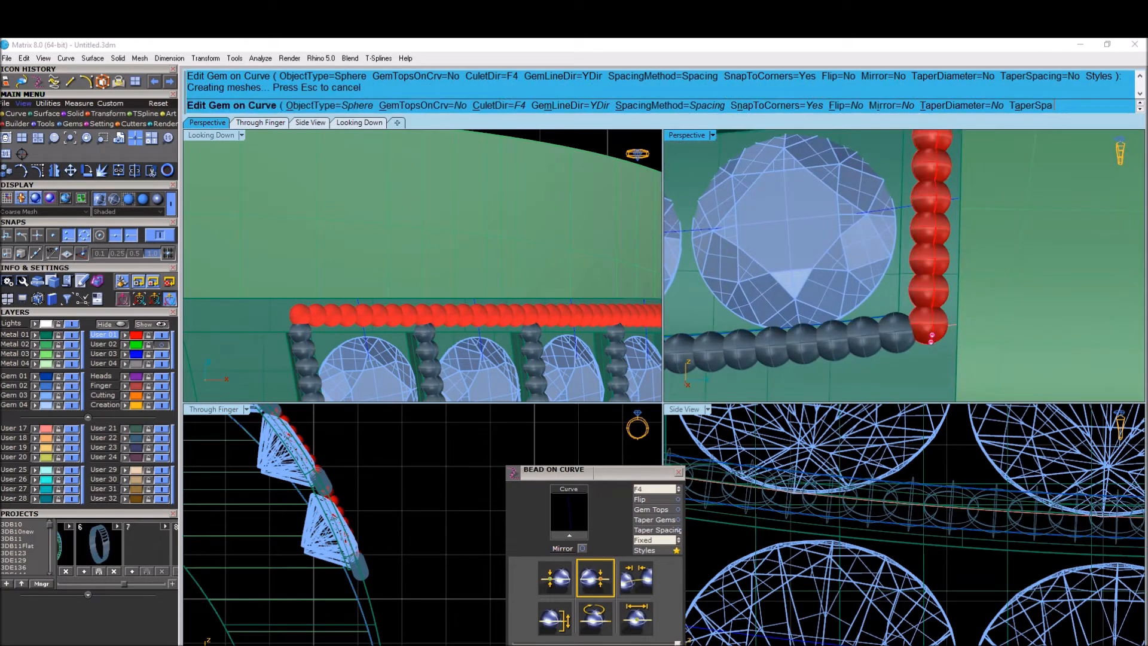
Step: Mirror the side bead row about the horizontal axis through origin 0, keeping the original
{"action": "scroll", "coordinate": [302, 303], "scroll_direction": "down", "scroll_amount": 5}
{"action": "type", "text": "0"}
{"action": "key", "text": "Return"}
{"action": "left_click", "coordinate": [515, 285]}
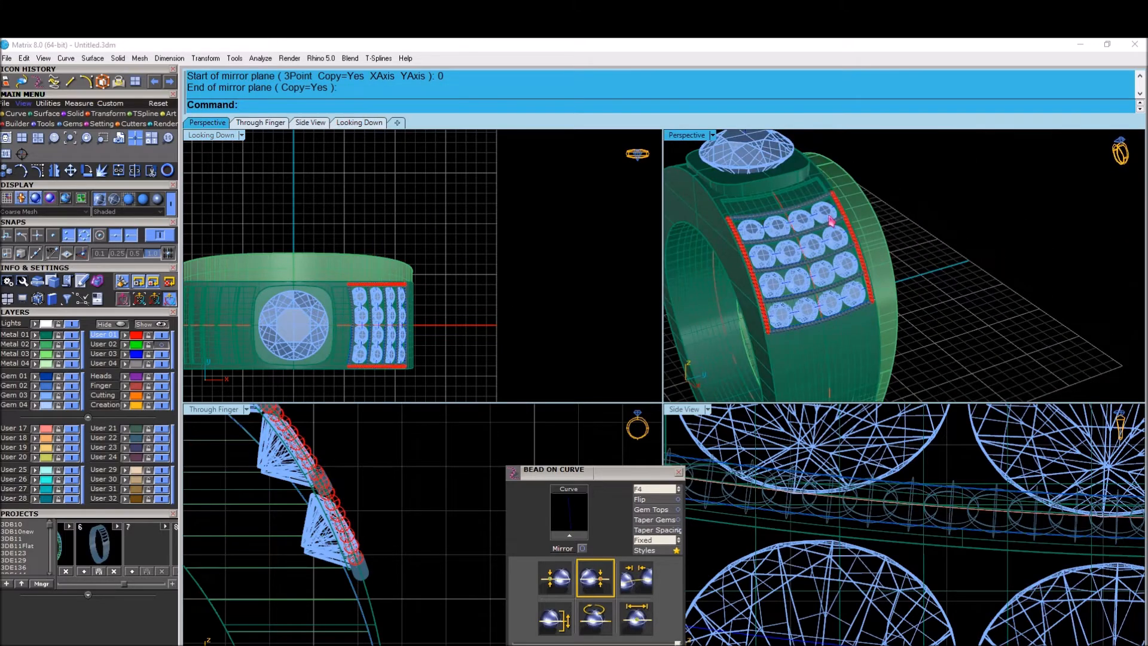
{"action": "scroll", "coordinate": [360, 290], "scroll_direction": "up", "scroll_amount": 8}
Step: Select both side bead rows and put them on the User 22 layer
{"action": "left_click", "coordinate": [329, 261]}
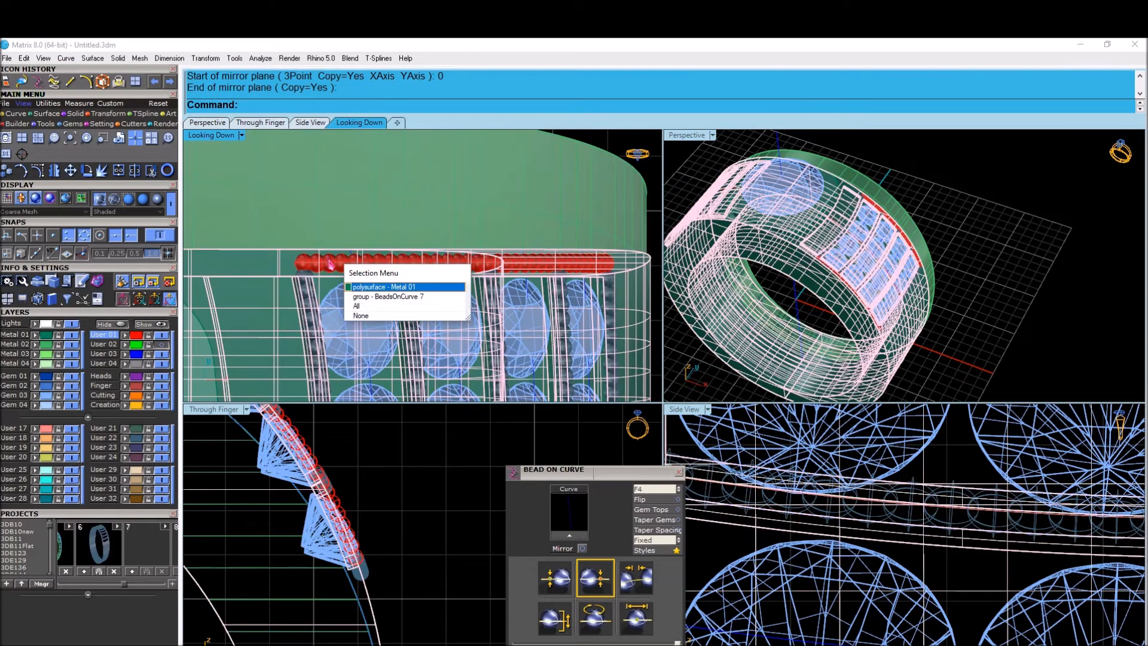
{"action": "left_click", "coordinate": [373, 297]}
{"action": "scroll", "coordinate": [447, 213], "scroll_direction": "down", "scroll_amount": 5}
{"action": "scroll", "coordinate": [421, 392], "scroll_direction": "up", "scroll_amount": 5}
{"action": "left_click", "coordinate": [421, 379], "text": "shift"}
{"action": "left_click", "coordinate": [125, 438]}
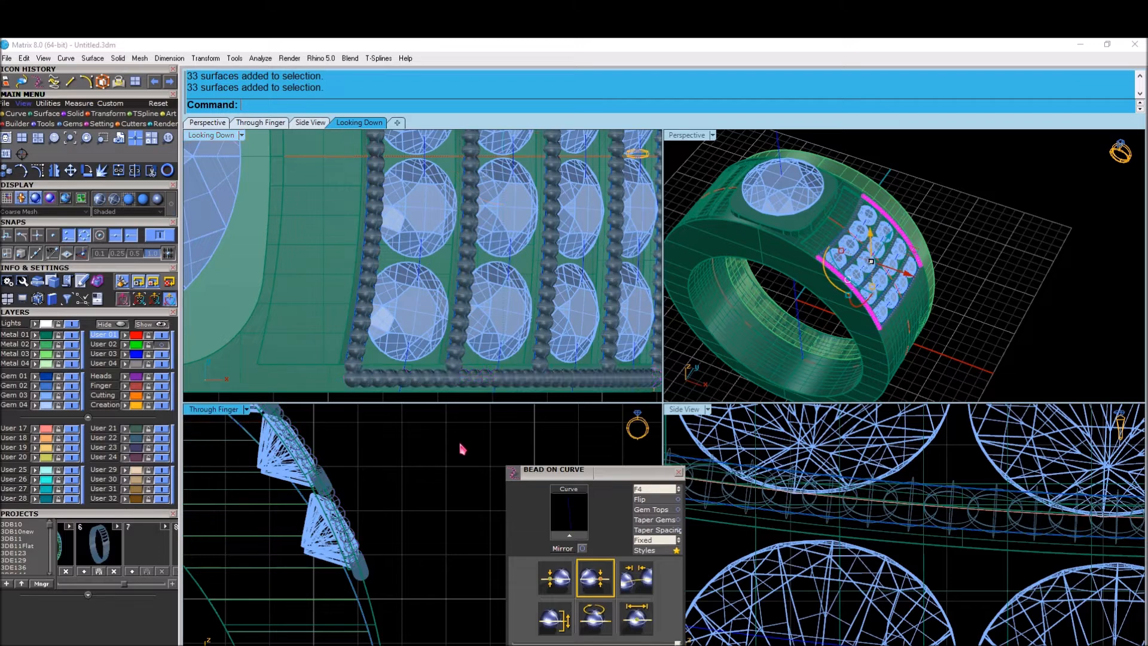
Step: Add two-shared prongs to the shoulder panel gems with Prong Adder, using large diameter 0.65, small diameter 0.58 and nudge 30%
{"action": "scroll", "coordinate": [490, 299], "scroll_direction": "down", "scroll_amount": 12}
{"action": "right_click_drag", "start_coordinate": [613, 255], "coordinate": [631, 262]}
{"action": "scroll", "coordinate": [849, 206], "scroll_direction": "up", "scroll_amount": 10}
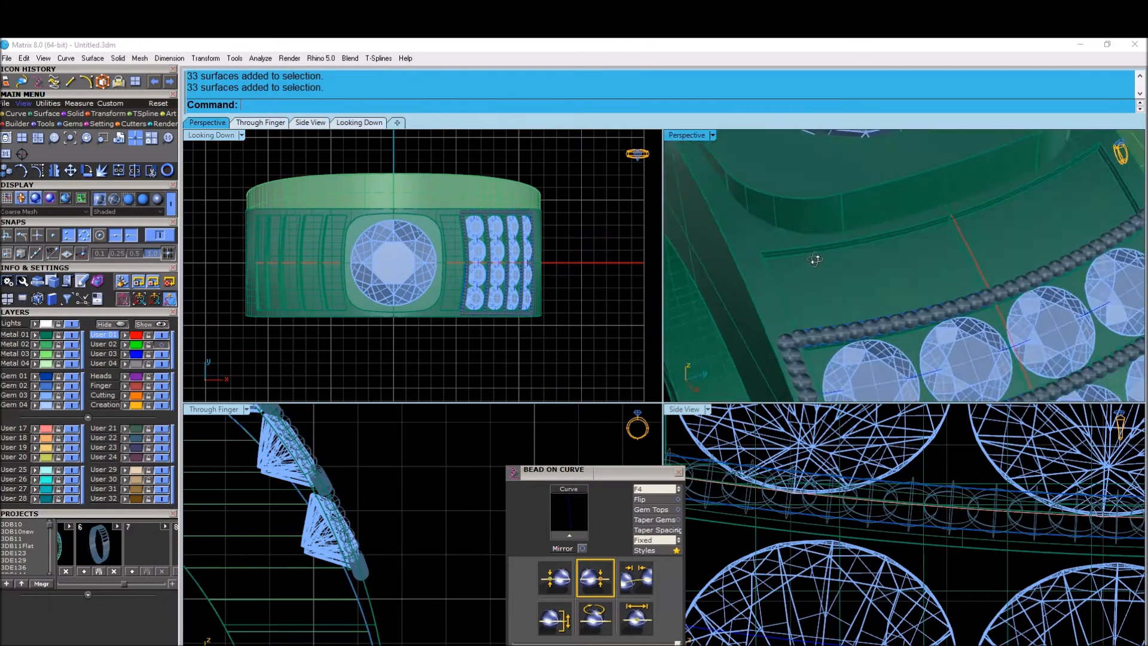
{"action": "scroll", "coordinate": [673, 180], "scroll_direction": "down", "scroll_amount": 4}
{"action": "scroll", "coordinate": [949, 338], "scroll_direction": "up", "scroll_amount": 2}
{"action": "left_click_drag", "start_coordinate": [873, 270], "coordinate": [833, 254]}
{"action": "left_click", "coordinate": [450, 491]}
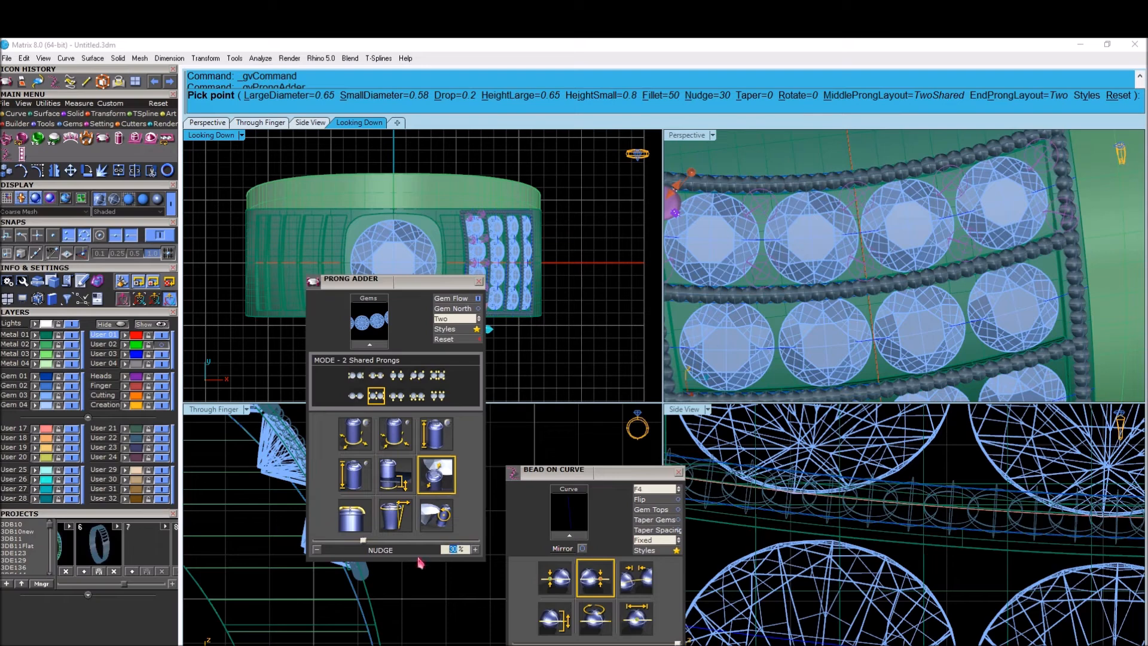
{"action": "key", "text": "Return"}
{"action": "right_click", "coordinate": [653, 358]}
Step: Fillet the outward-facing inner edges of the main ring and the matching band with radius 0.5
{"action": "scroll", "coordinate": [796, 251], "scroll_direction": "down", "scroll_amount": 3}
{"action": "right_click_drag", "start_coordinate": [951, 275], "coordinate": [898, 293]}
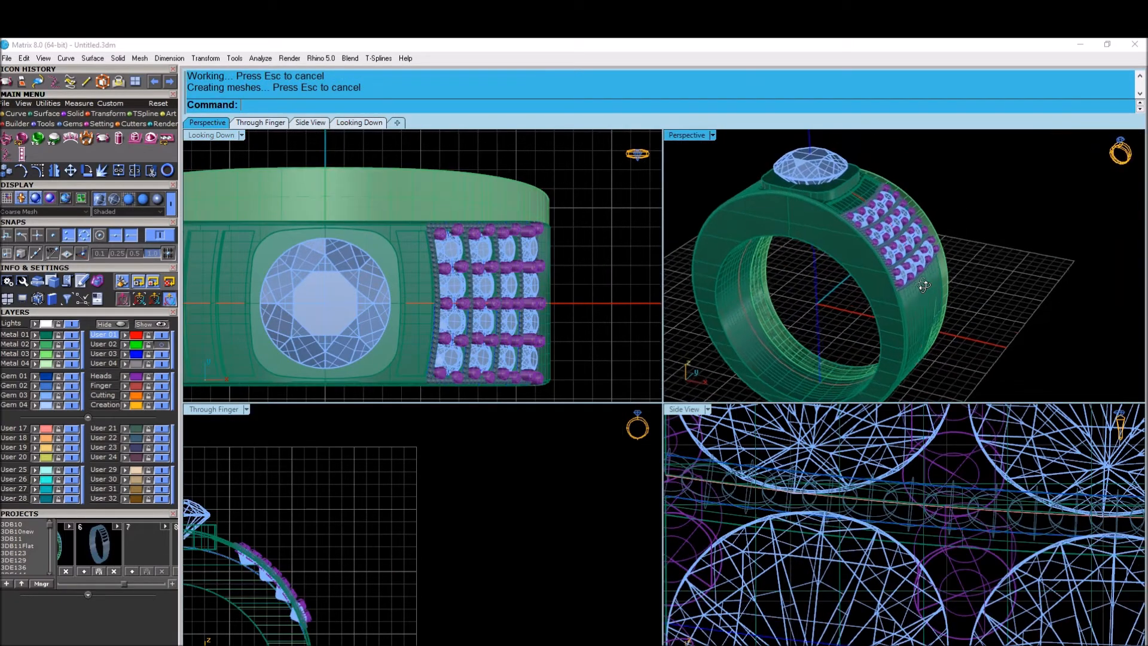
{"action": "type", "text": "Fe"}
{"action": "key", "text": "Return"}
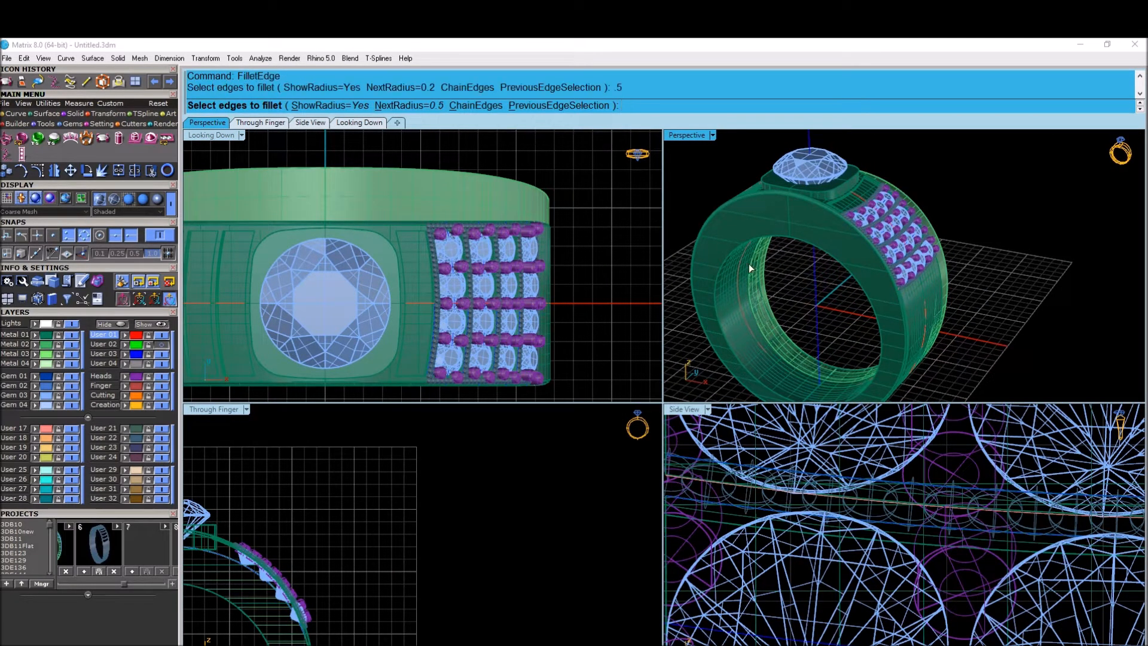
{"action": "left_click", "coordinate": [734, 250]}
{"action": "scroll", "coordinate": [966, 379], "scroll_direction": "up", "scroll_amount": 5}
{"action": "scroll", "coordinate": [966, 379], "scroll_direction": "down", "scroll_amount": 2}
{"action": "left_click", "coordinate": [947, 363]}
{"action": "key", "text": "Return"}
{"action": "key", "text": "Return"}
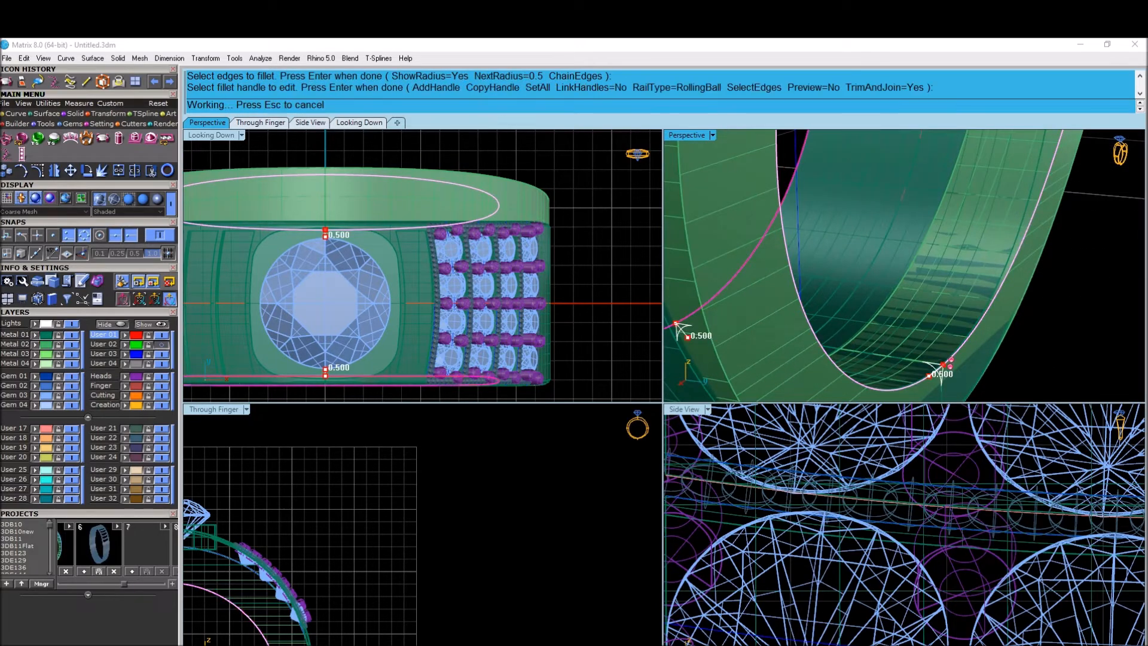
Step: Fillet the inner finger-hole edge where the main ring meets the matching band with radius 0.5
{"action": "type", "text": "Fe"}
{"action": "key", "text": "Return"}
{"action": "left_click", "coordinate": [951, 363]}
{"action": "key", "text": "Return"}
{"action": "key", "text": "Return"}
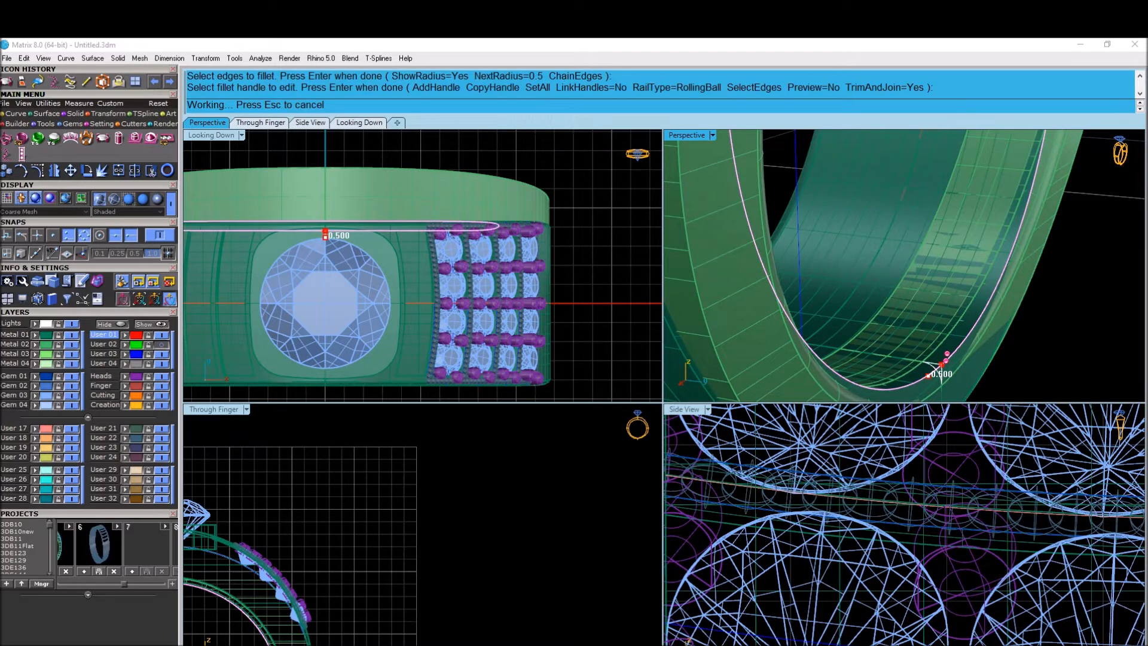
Step: Fillet the outer edge segments around the matching band with radius 0.5
{"action": "scroll", "coordinate": [948, 364], "scroll_direction": "down", "scroll_amount": 10}
{"action": "right_click_drag", "start_coordinate": [948, 364], "coordinate": [946, 372]}
{"action": "type", "text": "Fe"}
{"action": "key", "text": "Return"}
{"action": "scroll", "coordinate": [984, 261], "scroll_direction": "up", "scroll_amount": 5}
{"action": "left_click", "coordinate": [984, 270]}
{"action": "left_click", "coordinate": [983, 269]}
{"action": "scroll", "coordinate": [983, 269], "scroll_direction": "down", "scroll_amount": 4}
{"action": "scroll", "coordinate": [1067, 375], "scroll_direction": "up", "scroll_amount": 2}
{"action": "left_click", "coordinate": [1028, 350]}
{"action": "scroll", "coordinate": [1027, 349], "scroll_direction": "down", "scroll_amount": 3}
{"action": "scroll", "coordinate": [906, 363], "scroll_direction": "up", "scroll_amount": 5}
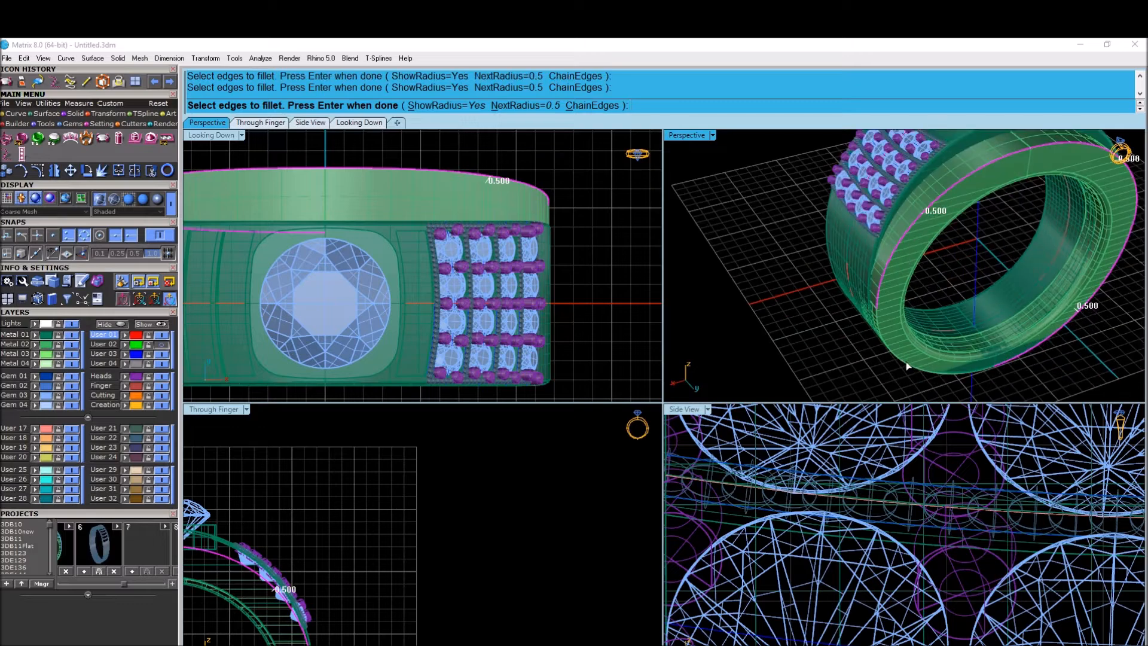
{"action": "key", "text": "Return"}
{"action": "key", "text": "Return"}
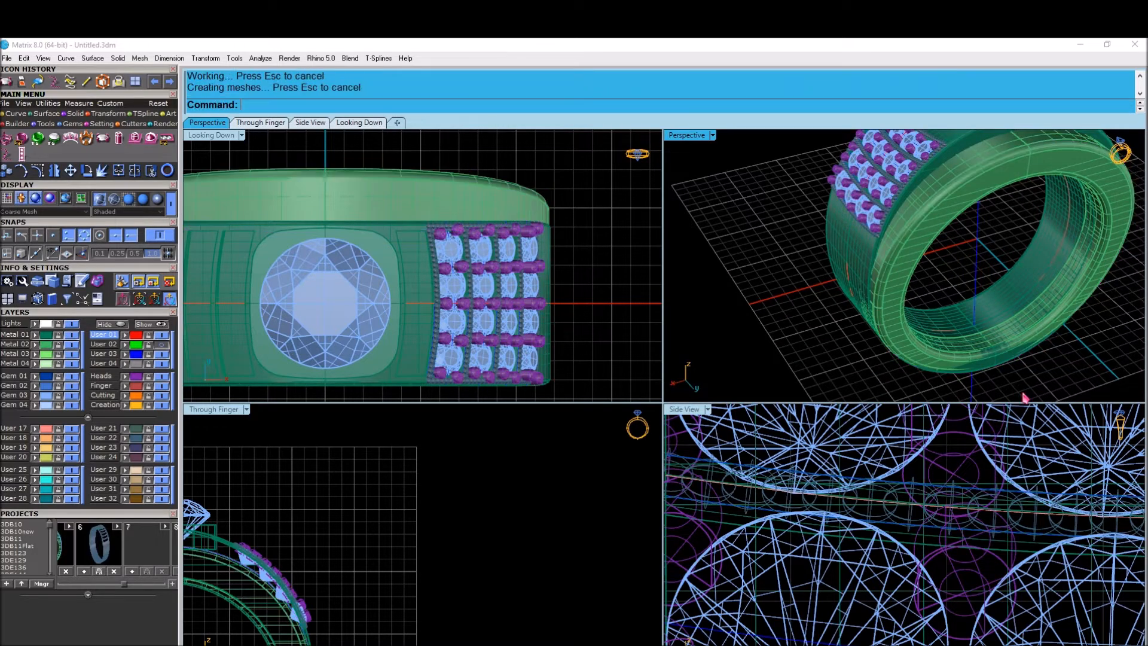
{"action": "scroll", "coordinate": [782, 322], "scroll_direction": "down", "scroll_amount": 8}
{"action": "right_click_drag", "start_coordinate": [781, 320], "coordinate": [643, 302]}
{"action": "scroll", "coordinate": [922, 341], "scroll_direction": "up", "scroll_amount": 10}
{"action": "scroll", "coordinate": [856, 254], "scroll_direction": "up", "scroll_amount": 6}
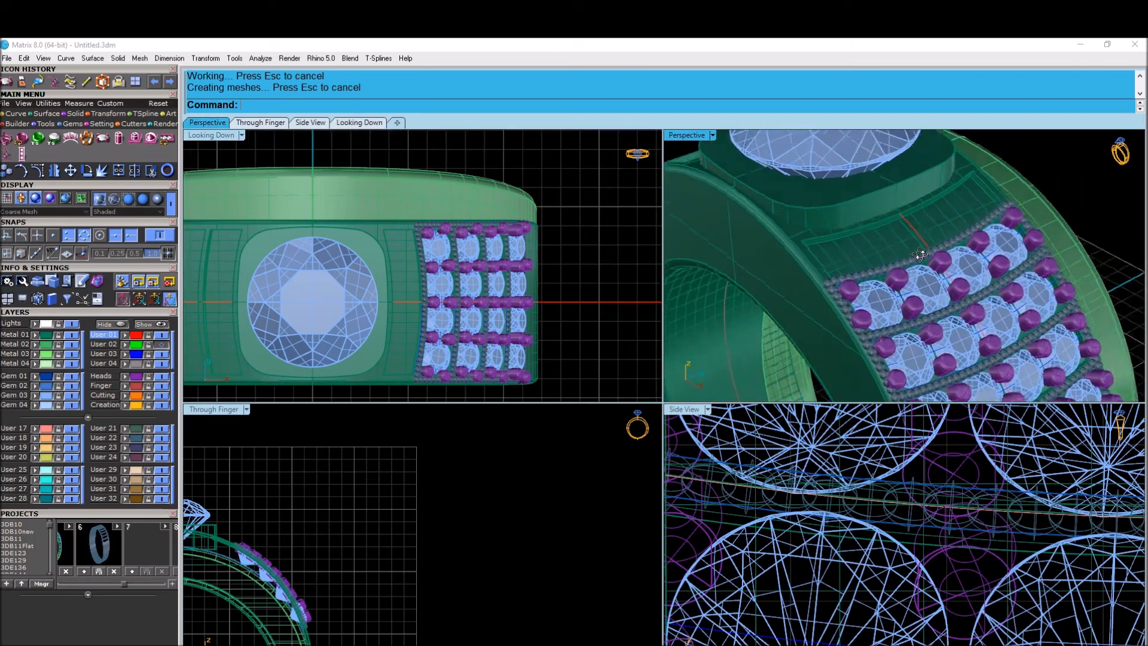
{"action": "right_click_drag", "start_coordinate": [591, 249], "coordinate": [602, 225]}
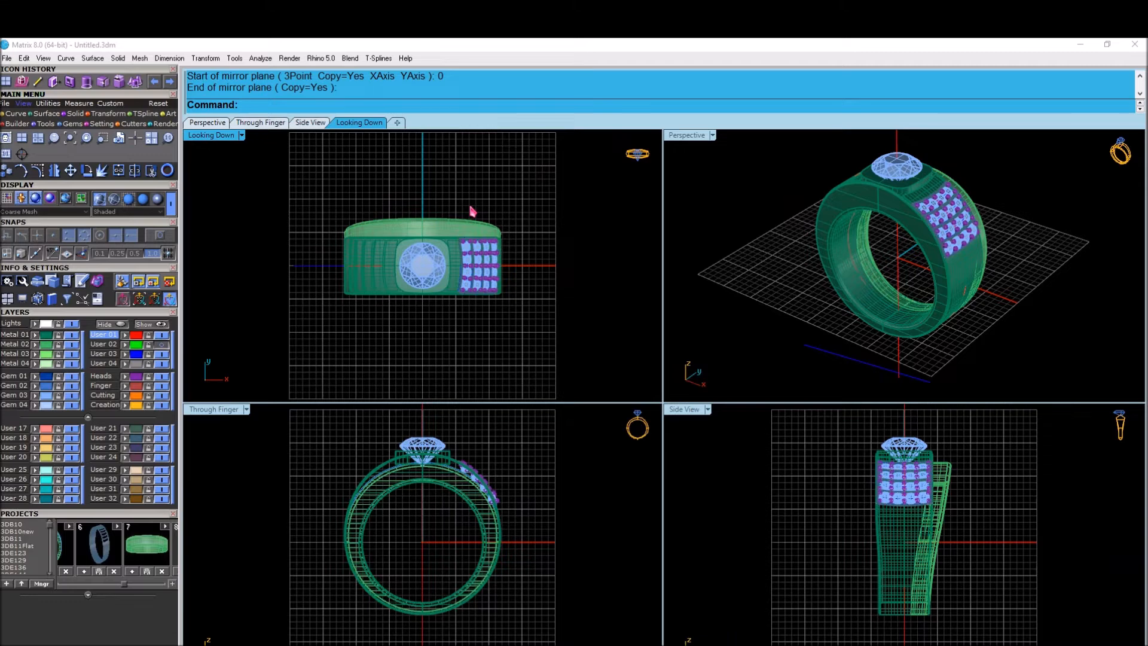
Step: Put the matching band in a CPlane-aligned bounding-box cage with 15 X points and 15 Y points, editing globally
{"action": "left_click", "coordinate": [469, 217]}
{"action": "left_click", "coordinate": [106, 113]}
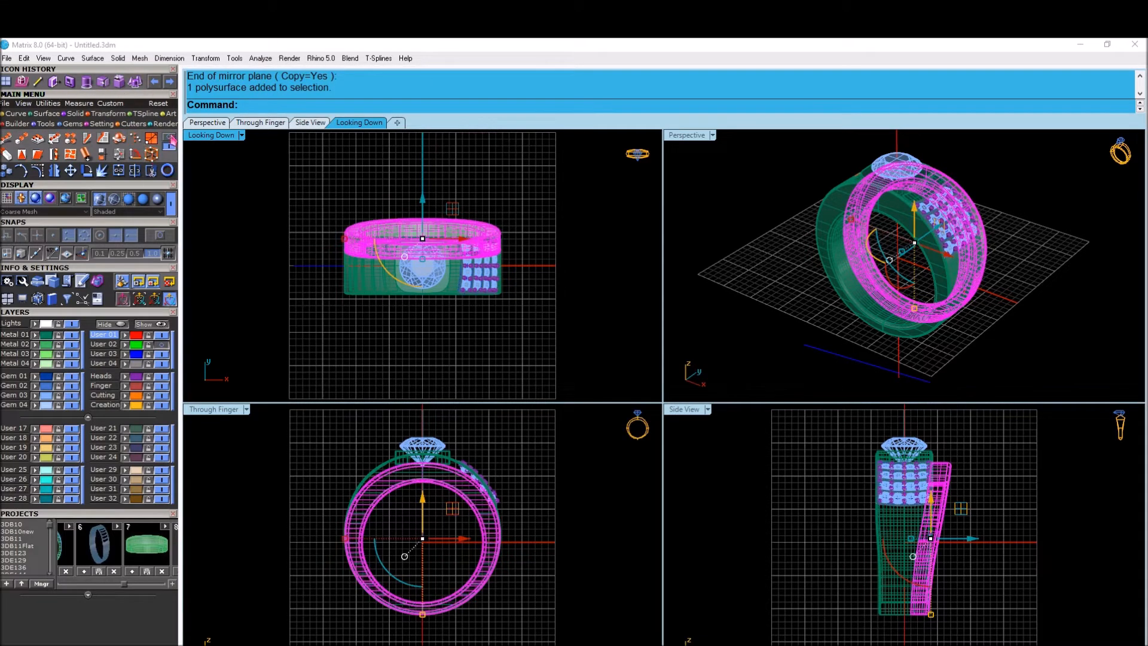
{"action": "left_click", "coordinate": [151, 154]}
{"action": "left_click", "coordinate": [322, 105]}
{"action": "left_click", "coordinate": [281, 105]}
{"action": "left_click", "coordinate": [279, 106]}
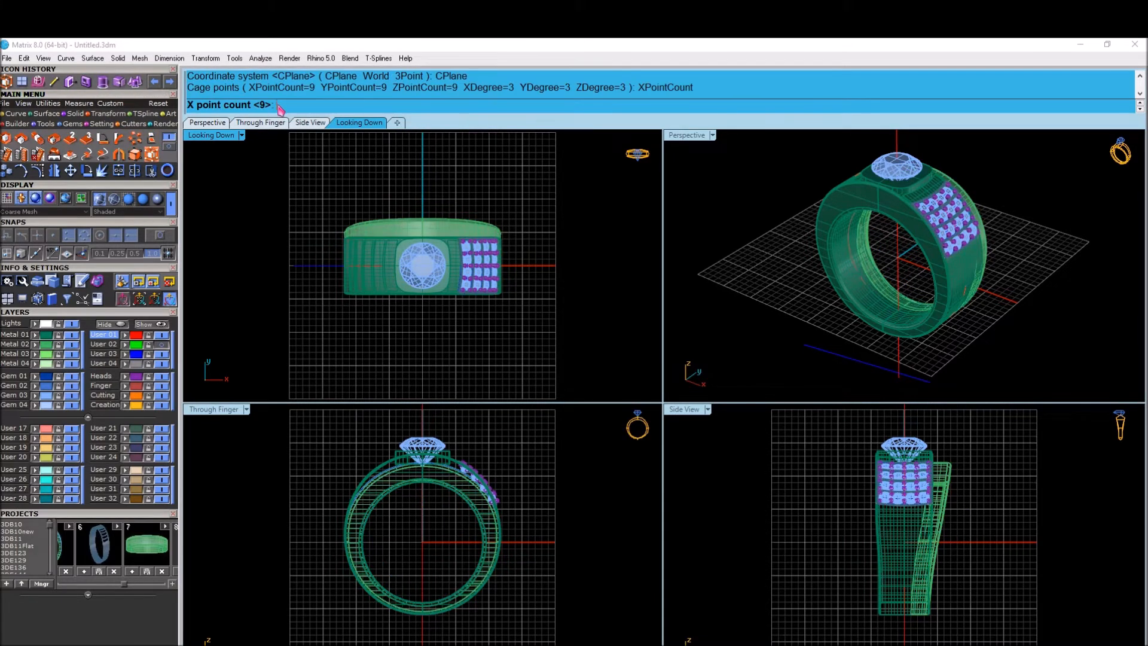
{"action": "type", "text": "15"}
{"action": "key", "text": "Return"}
{"action": "type", "text": "15"}
{"action": "key", "text": "Return"}
{"action": "key", "text": "Return"}
{"action": "key", "text": "Return"}
Step: Select the central column of cage points over the band's top only and nudge them 1.000 toward the main ring
{"action": "scroll", "coordinate": [422, 220], "scroll_direction": "up", "scroll_amount": 14}
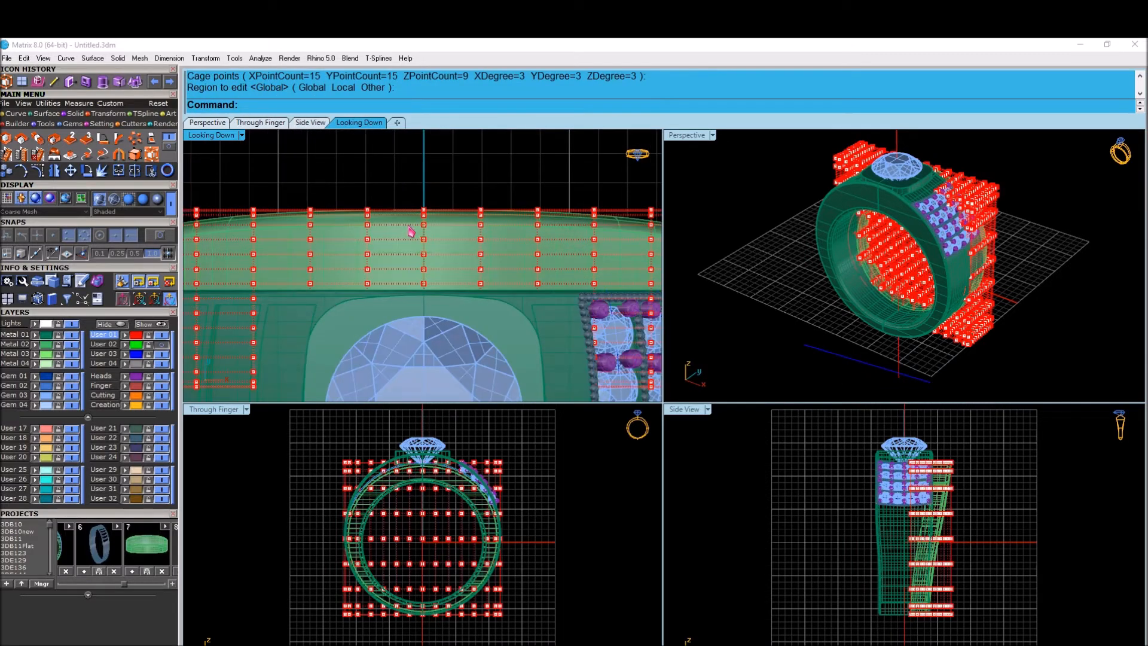
{"action": "left_click_drag", "start_coordinate": [436, 277], "coordinate": [436, 280]}
{"action": "left_click_drag", "start_coordinate": [405, 183], "coordinate": [452, 311]}
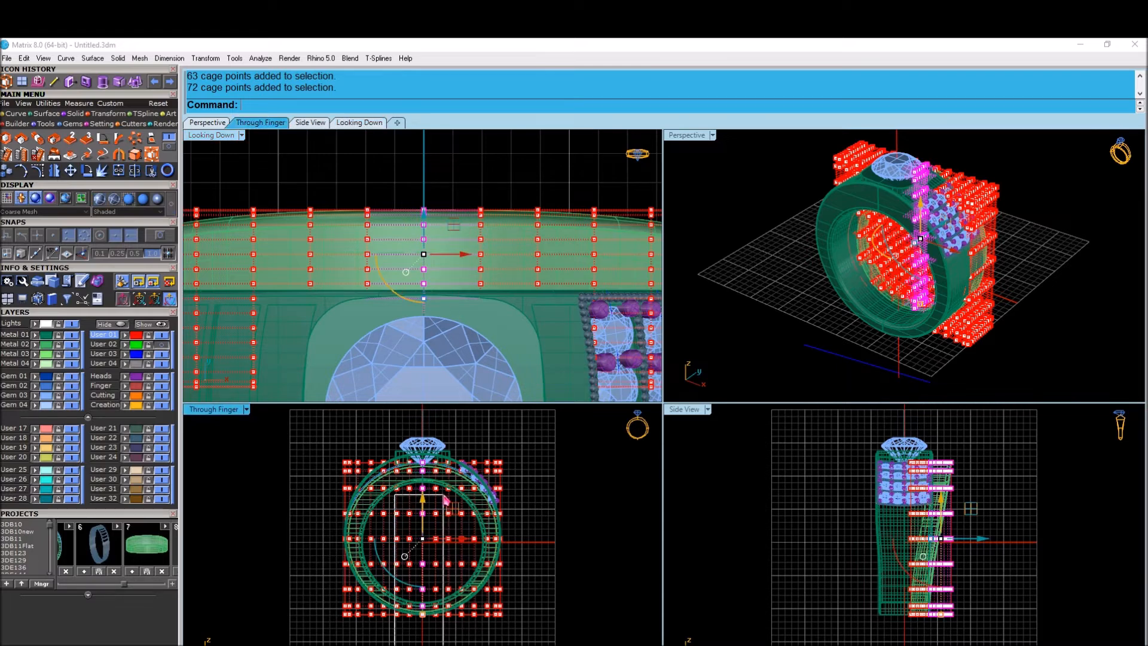
{"action": "left_click_drag", "start_coordinate": [442, 498], "coordinate": [443, 497], "text": "ctrl"}
{"action": "right_click_drag", "start_coordinate": [494, 243], "coordinate": [457, 250]}
{"action": "scroll", "coordinate": [935, 482], "scroll_direction": "up", "scroll_amount": 18}
{"action": "right_click_drag", "start_coordinate": [467, 165], "coordinate": [449, 192]}
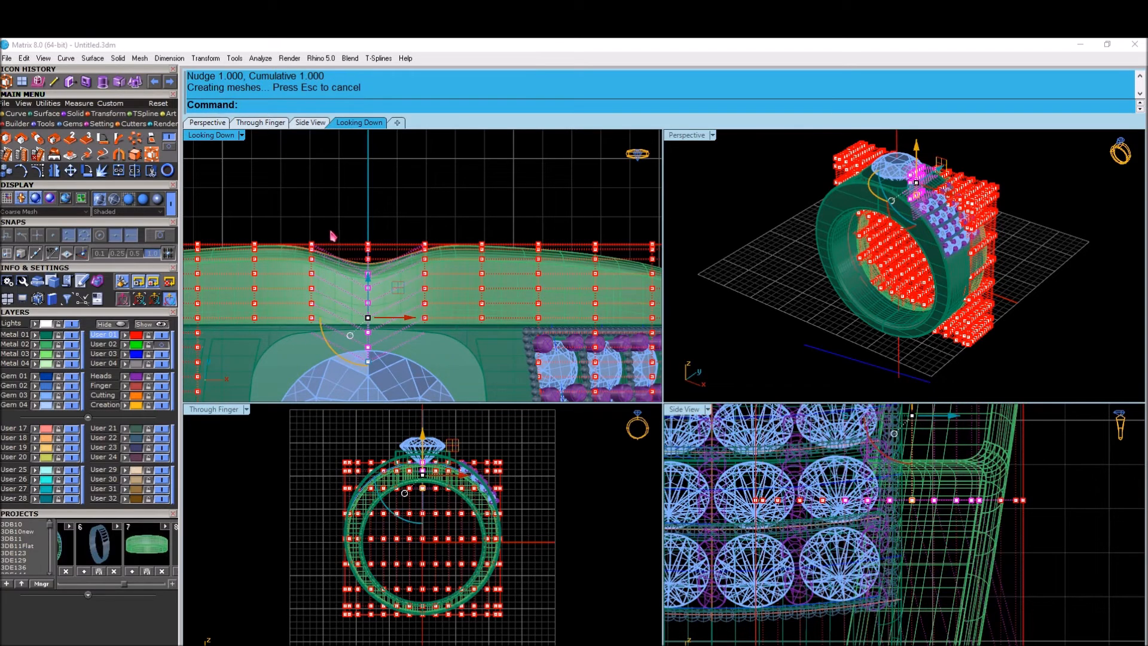
Step: Undo the trial nudges and pull the central cage points toward the main ring to shape the band's dip beside the head
{"action": "key", "text": "ctrl+z"}
{"action": "right_click_drag", "start_coordinate": [442, 198], "coordinate": [429, 252]}
{"action": "key", "text": "alt+Down"}
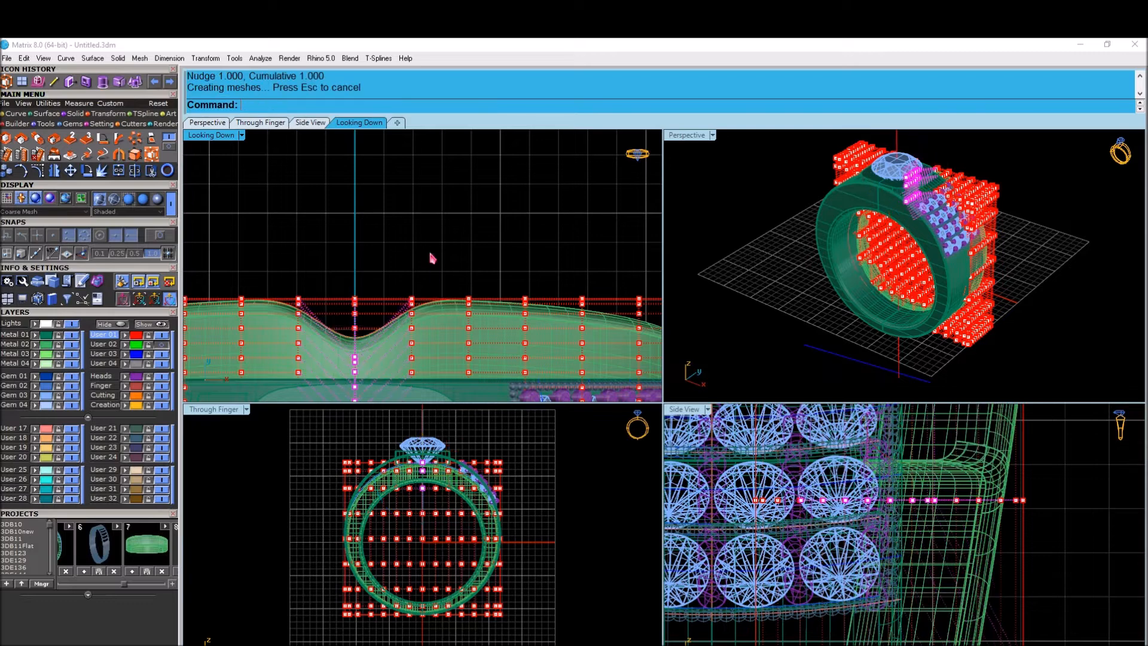
{"action": "scroll", "coordinate": [397, 210], "scroll_direction": "down", "scroll_amount": 3}
{"action": "key", "text": "ctrl+z"}
{"action": "scroll", "coordinate": [429, 236], "scroll_direction": "up", "scroll_amount": 2}
{"action": "left_click_drag", "start_coordinate": [360, 241], "coordinate": [360, 256]}
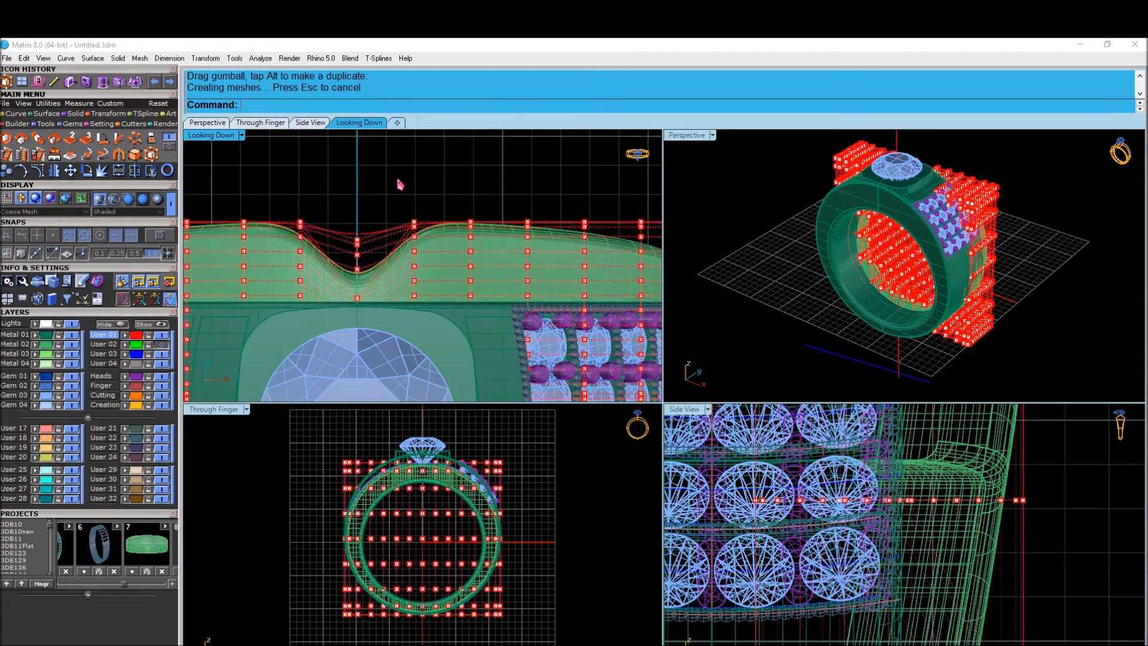
Step: Delete the control cage around the matching band
{"action": "scroll", "coordinate": [397, 179], "scroll_direction": "down", "scroll_amount": 3}
{"action": "key", "text": "Escape"}
{"action": "scroll", "coordinate": [1034, 244], "scroll_direction": "up", "scroll_amount": 5}
{"action": "right_click_drag", "start_coordinate": [1034, 244], "coordinate": [604, 335]}
{"action": "scroll", "coordinate": [494, 425], "scroll_direction": "up", "scroll_amount": 2}
{"action": "left_click", "coordinate": [504, 476]}
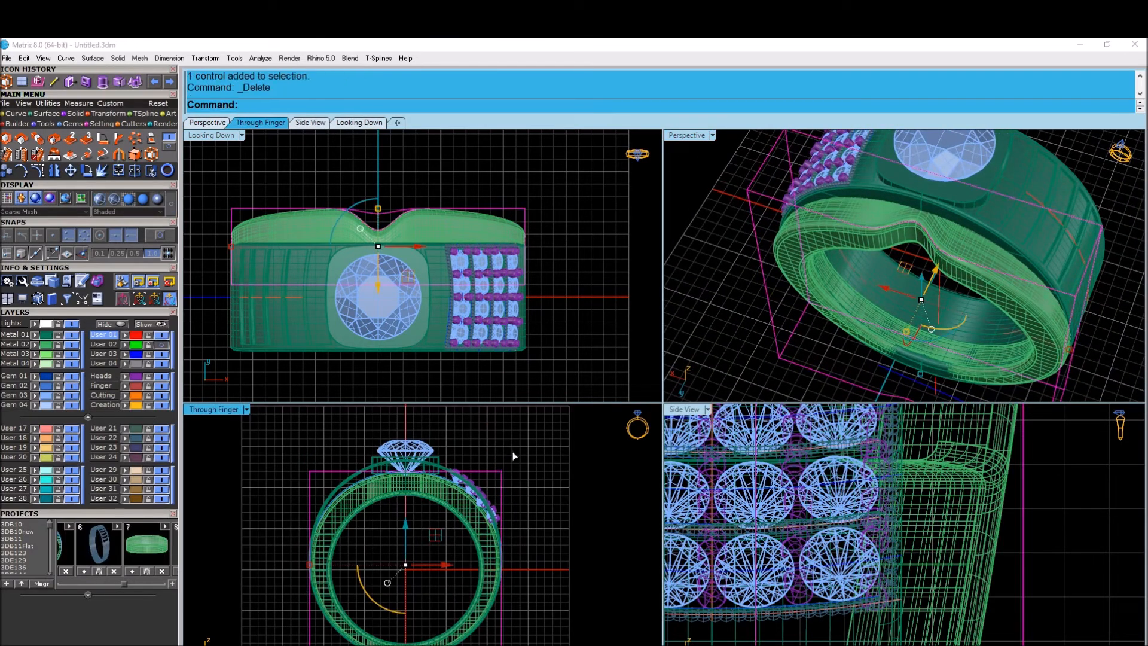
{"action": "key", "text": "Delete"}
{"action": "left_click", "coordinate": [155, 81]}
{"action": "left_click", "coordinate": [155, 81]}
{"action": "key", "text": "Escape"}
{"action": "scroll", "coordinate": [482, 205], "scroll_direction": "up", "scroll_amount": 6}
{"action": "key", "text": "Escape"}
Step: Nudge the curved matching band 0.400 toward the main ring in the Side View
{"action": "left_click", "coordinate": [496, 216]}
{"action": "scroll", "coordinate": [472, 218], "scroll_direction": "down", "scroll_amount": 3}
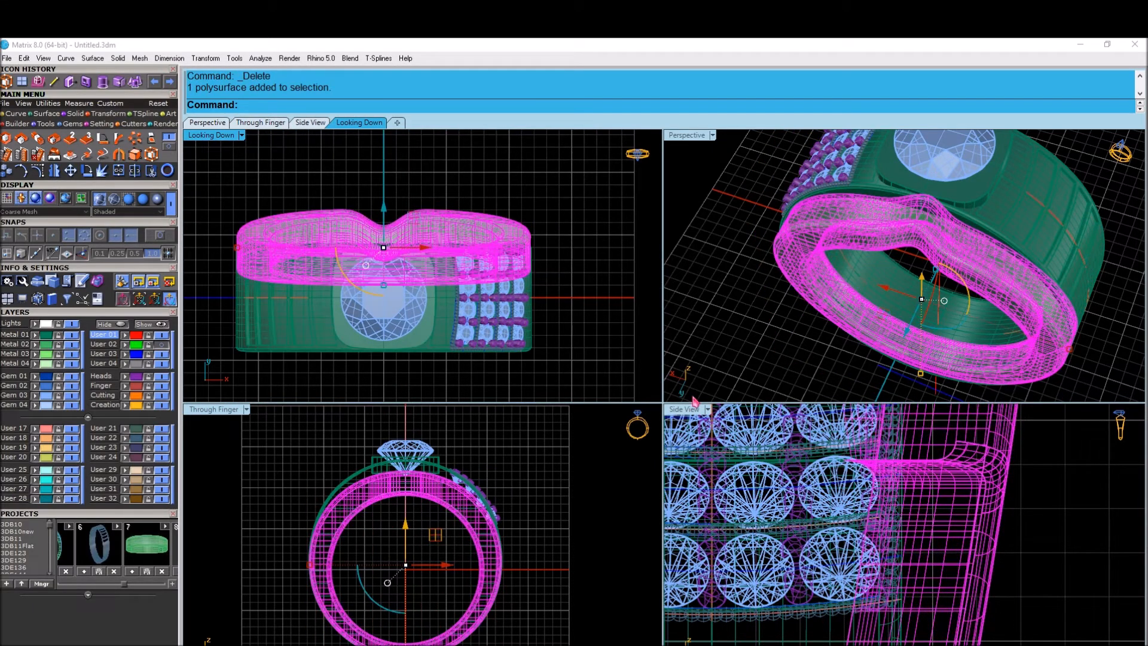
{"action": "scroll", "coordinate": [905, 459], "scroll_direction": "down", "scroll_amount": 8}
{"action": "key", "text": "alt+Left"}
{"action": "key", "text": "alt+Left"}
{"action": "key", "text": "alt+Left"}
{"action": "key", "text": "alt+Left"}
{"action": "key", "text": "Escape"}
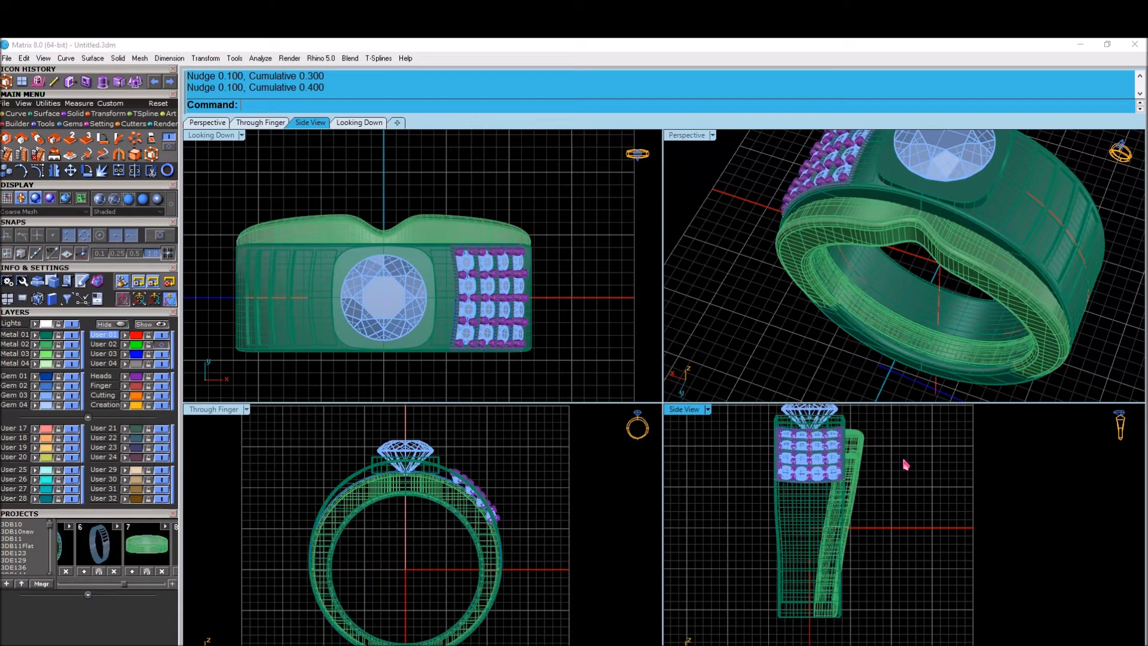
Step: Save the curved matching band alone to project slot 8 as 3DRT34_8
{"action": "right_click_drag", "start_coordinate": [849, 334], "coordinate": [977, 280]}
{"action": "scroll", "coordinate": [798, 281], "scroll_direction": "up", "scroll_amount": 5}
{"action": "left_click", "coordinate": [786, 273]}
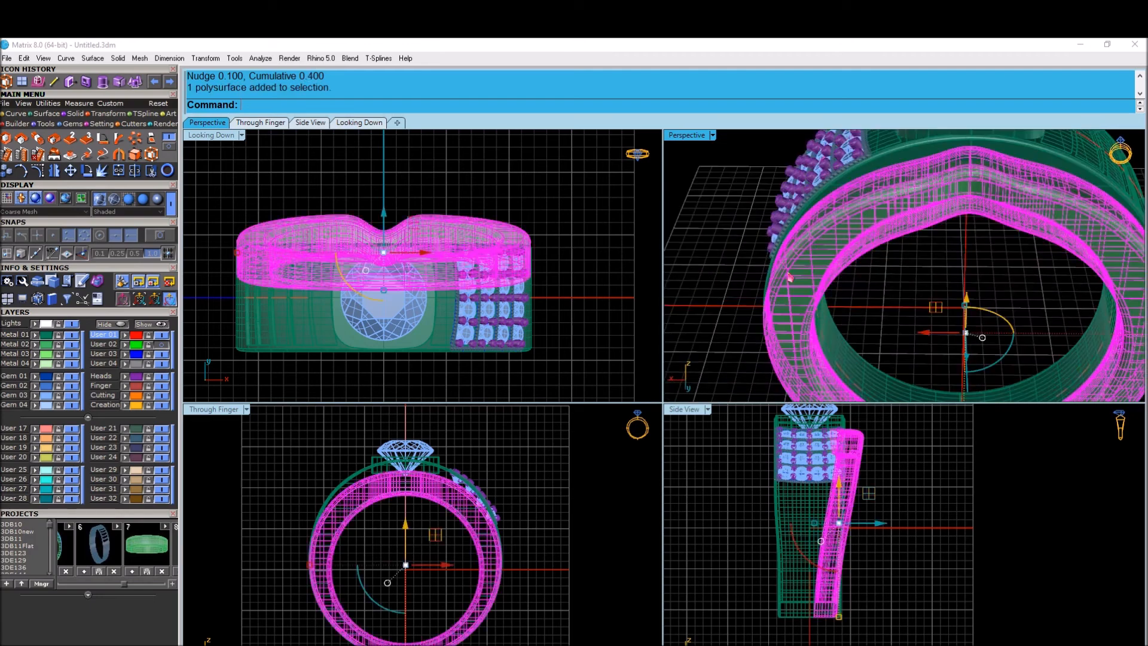
{"action": "left_click_drag", "start_coordinate": [126, 583], "coordinate": [144, 584]}
{"action": "left_click", "coordinate": [126, 571]}
{"action": "left_click", "coordinate": [583, 308]}
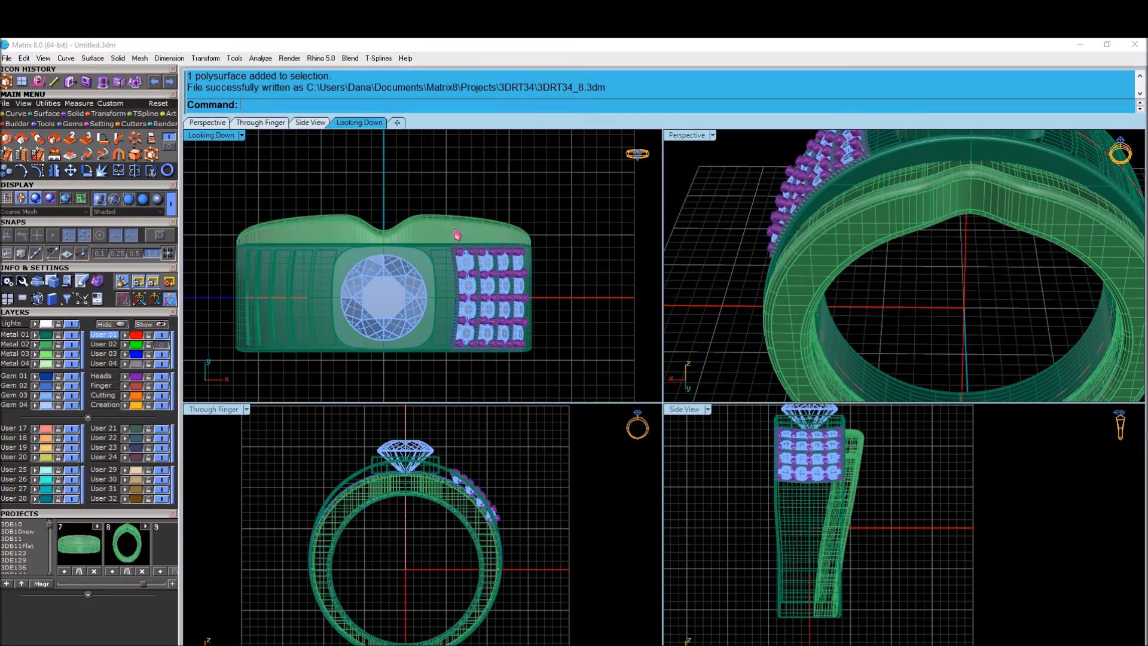
{"action": "left_click", "coordinate": [457, 234]}
{"action": "left_click", "coordinate": [512, 191]}
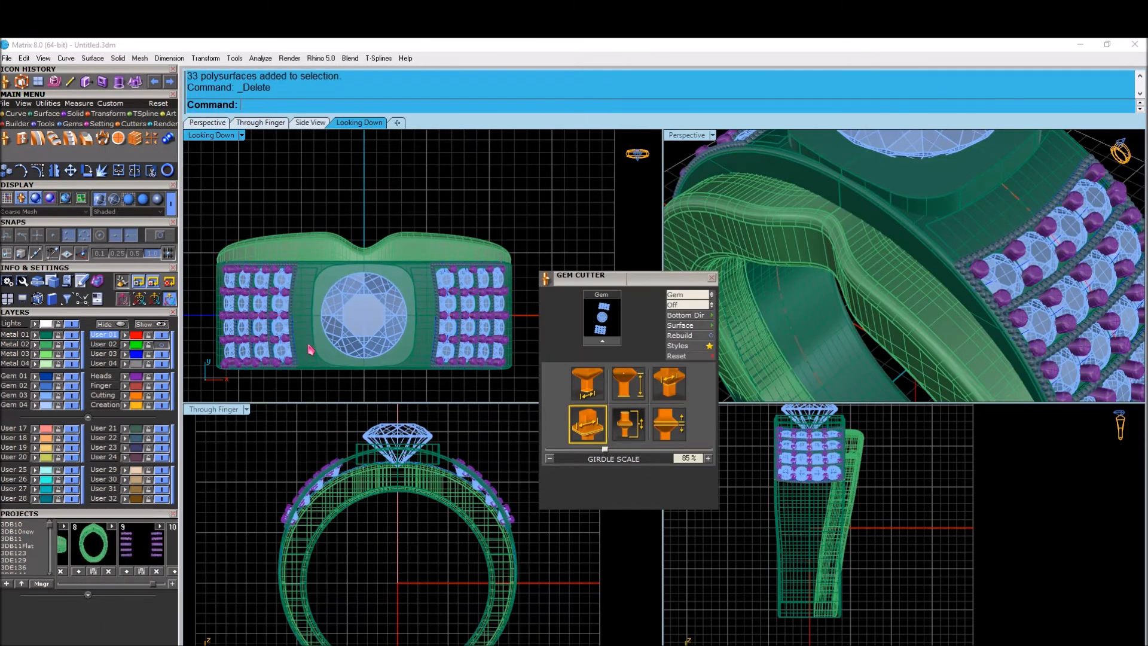
Step: Move the centre gem to a separate gem layer and create cutters for the small gems with lower depth -726% and lower taper 60%
{"action": "left_click", "coordinate": [310, 349]}
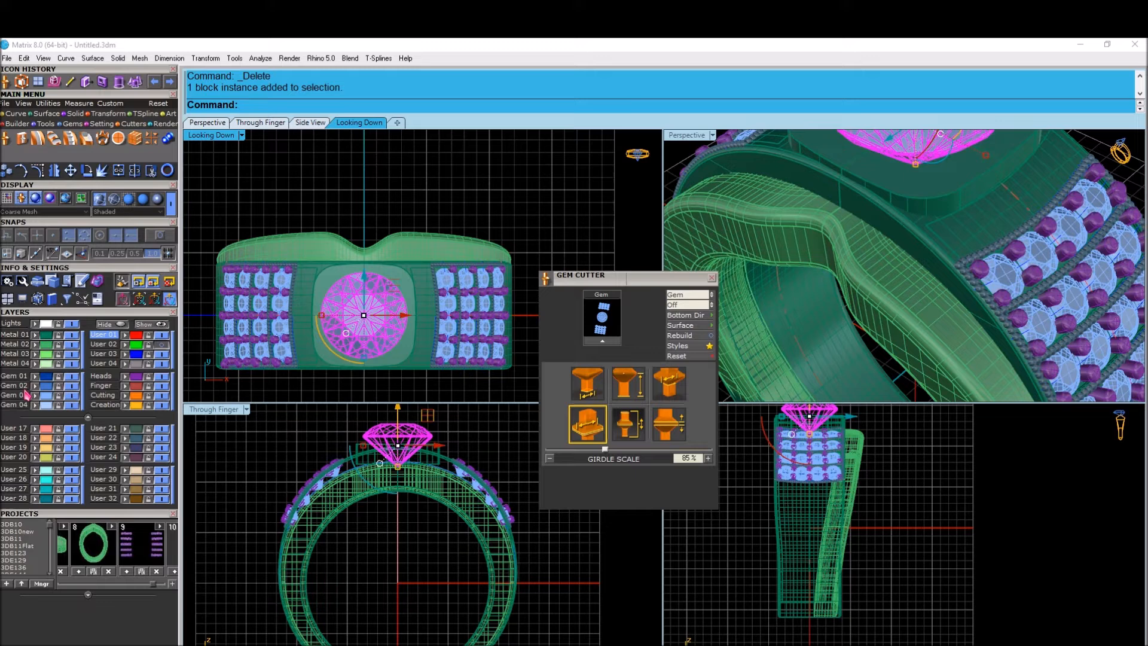
{"action": "left_click", "coordinate": [49, 395]}
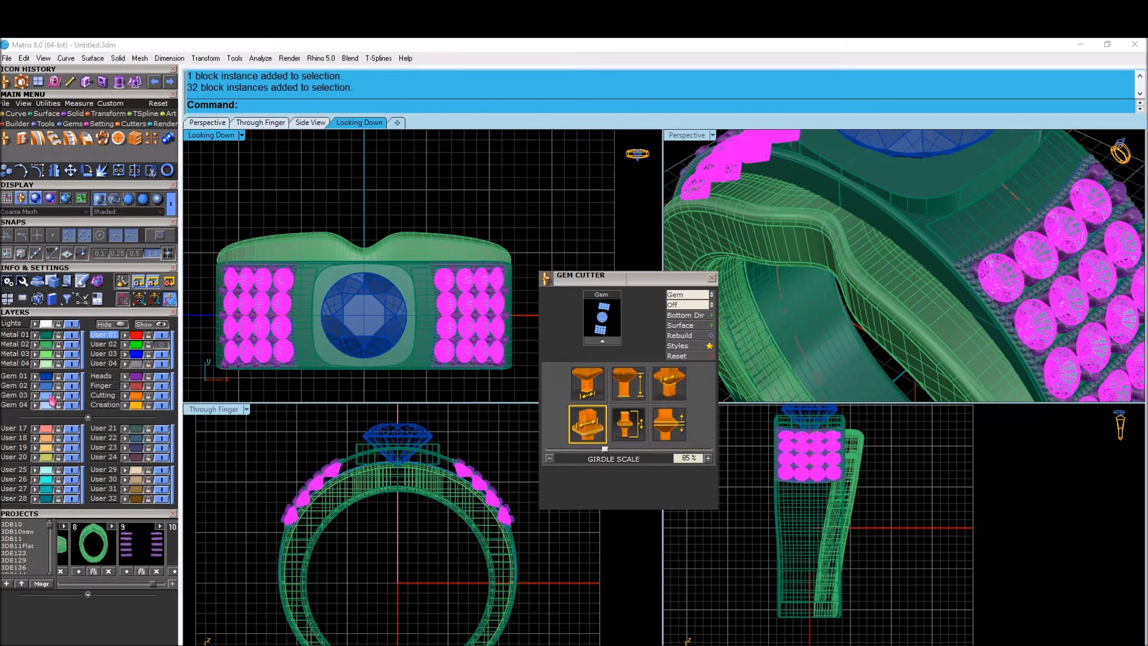
{"action": "left_click", "coordinate": [607, 342]}
{"action": "left_click_drag", "start_coordinate": [450, 488], "coordinate": [422, 529]}
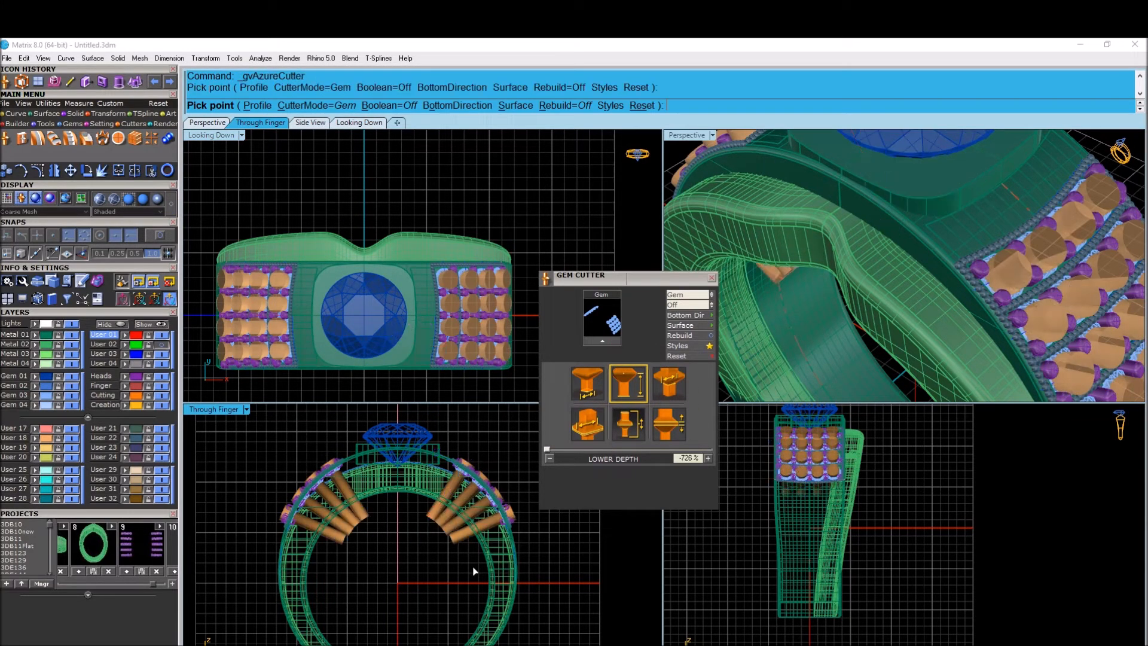
{"action": "right_click", "coordinate": [411, 365]}
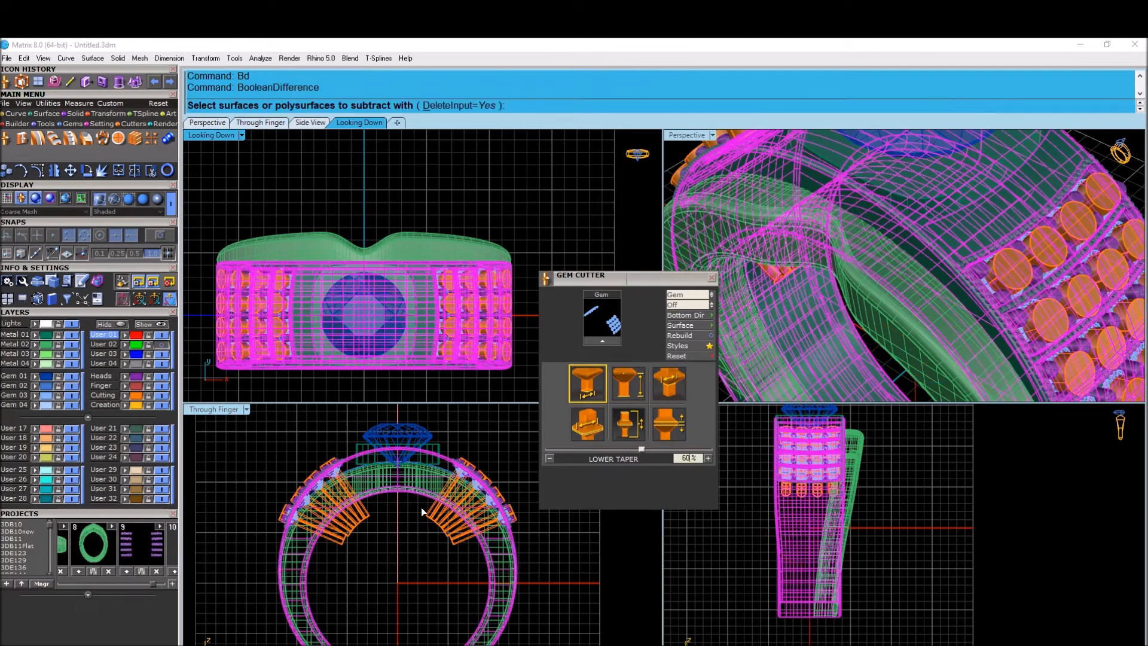
Step: Subtract the shoulder gem cutters from the main ring and the curved matching band with a Boolean difference
{"action": "left_click", "coordinate": [421, 242]}
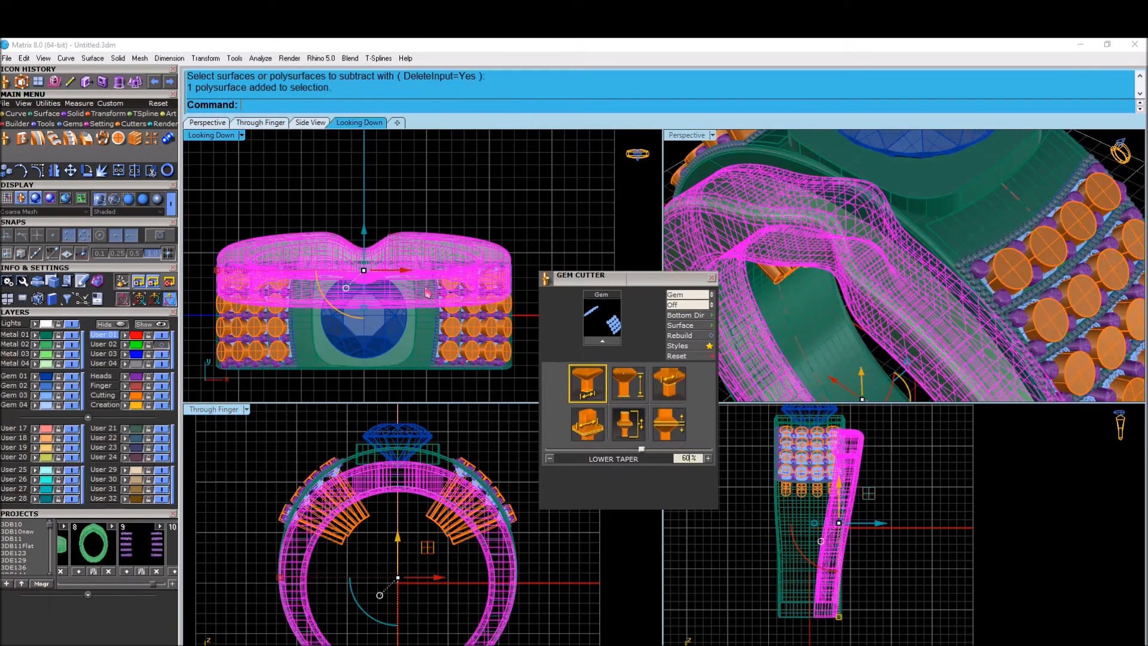
{"action": "left_click", "coordinate": [428, 528]}
{"action": "right_click", "coordinate": [411, 548]}
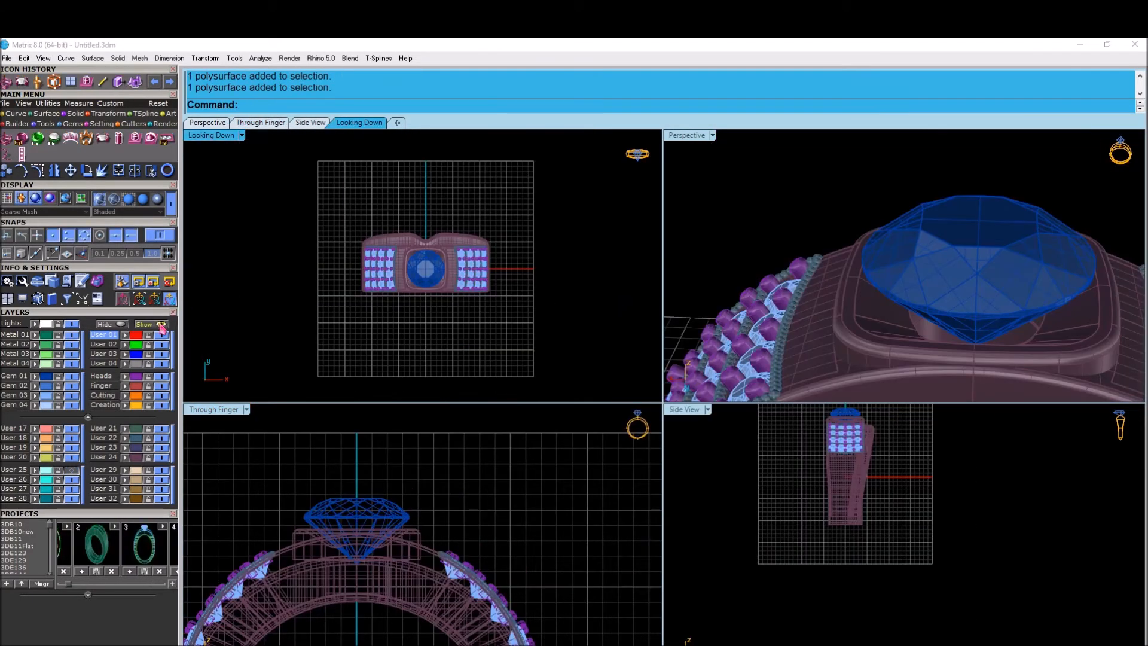
Step: Show the hidden centre-gem prongs and isolate the objects on the User 25 layer
{"action": "left_click", "coordinate": [161, 325]}
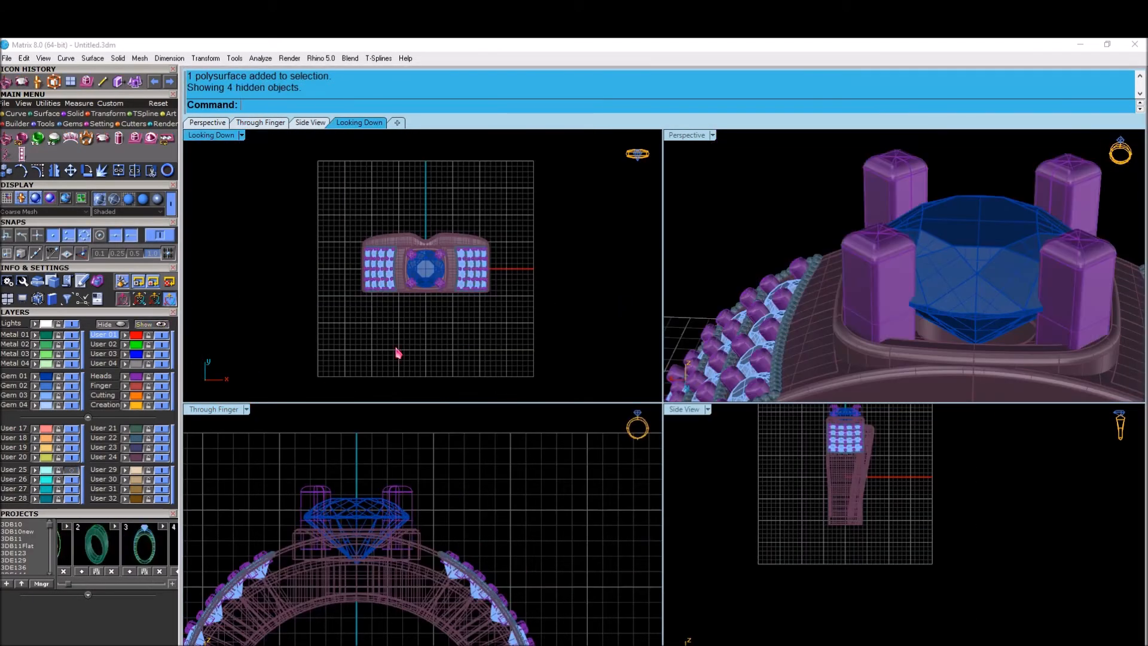
{"action": "left_click", "coordinate": [71, 471]}
{"action": "left_click", "coordinate": [48, 472]}
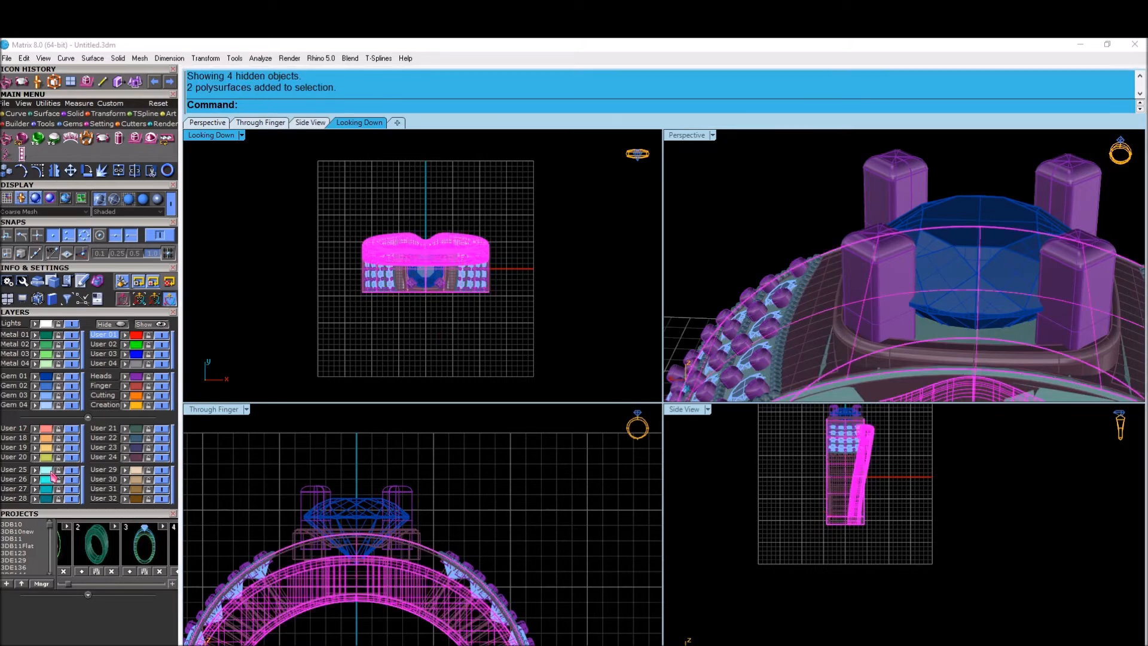
{"action": "right_click", "coordinate": [118, 324]}
Step: Mirror the curved band body on User 25 about the horizontal axis through origin 0, keeping the original
{"action": "left_click", "coordinate": [465, 244]}
{"action": "type", "text": "mm"}
{"action": "key", "text": "Return"}
{"action": "type", "text": "0"}
{"action": "key", "text": "Return"}
{"action": "left_click", "coordinate": [552, 241]}
Step: Show all hidden objects and isolate the User 24 ring body and curved bands together with the User 25 bodies
{"action": "key", "text": "ctrl+a"}
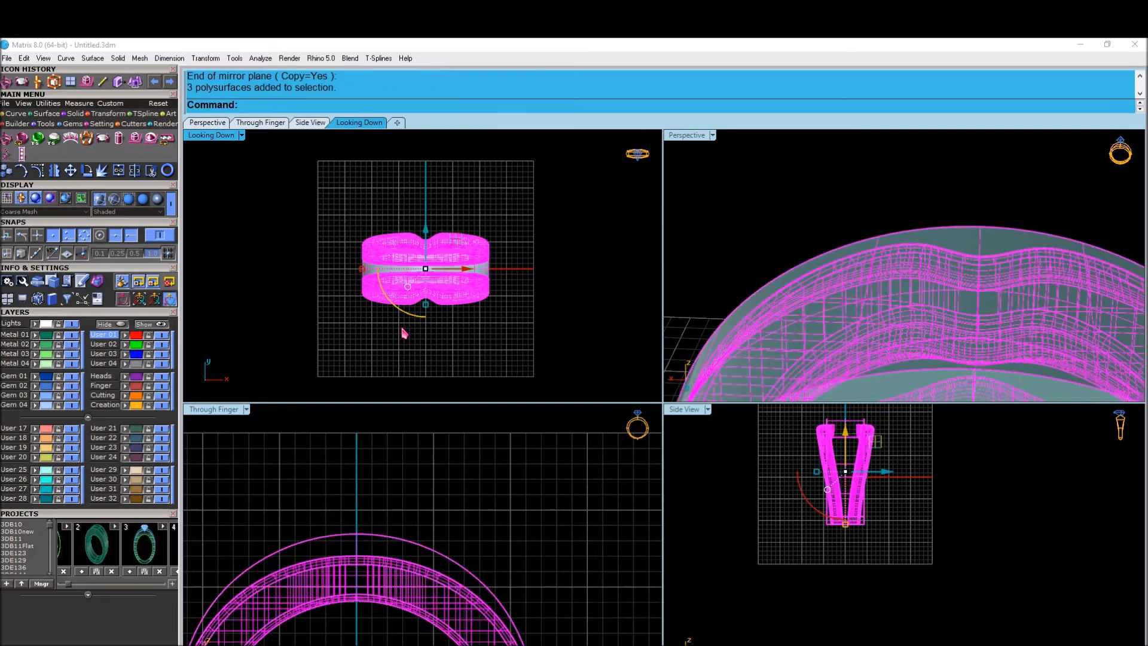
{"action": "scroll", "coordinate": [445, 496], "scroll_direction": "down", "scroll_amount": 3}
{"action": "left_click", "coordinate": [159, 326]}
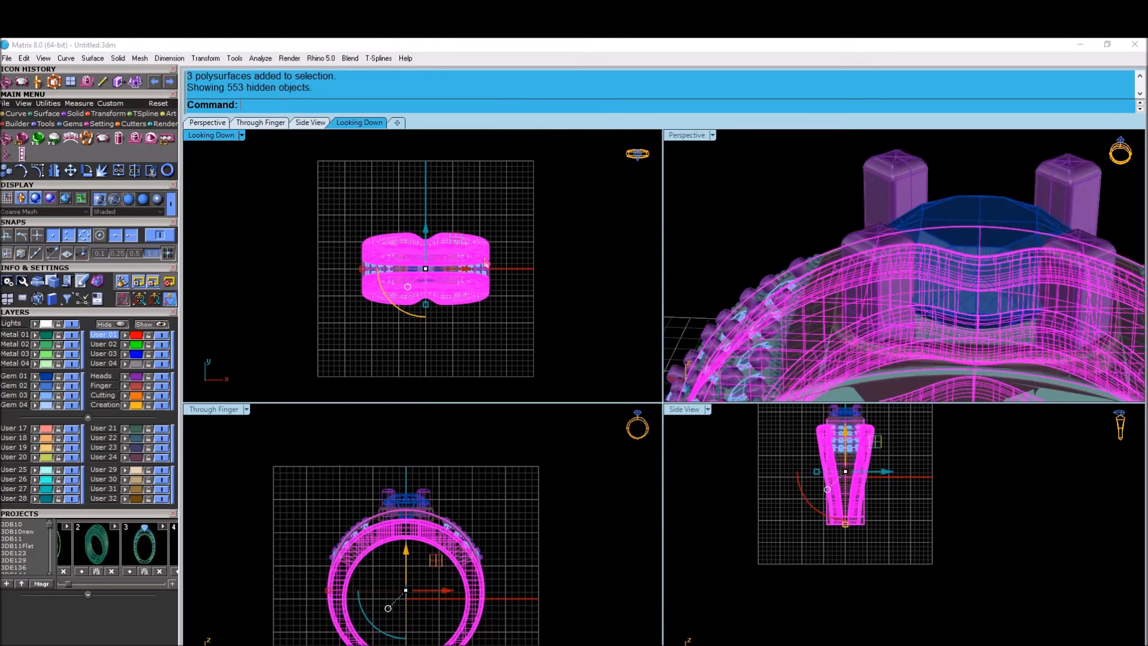
{"action": "left_click", "coordinate": [137, 459]}
{"action": "right_click", "coordinate": [113, 327]}
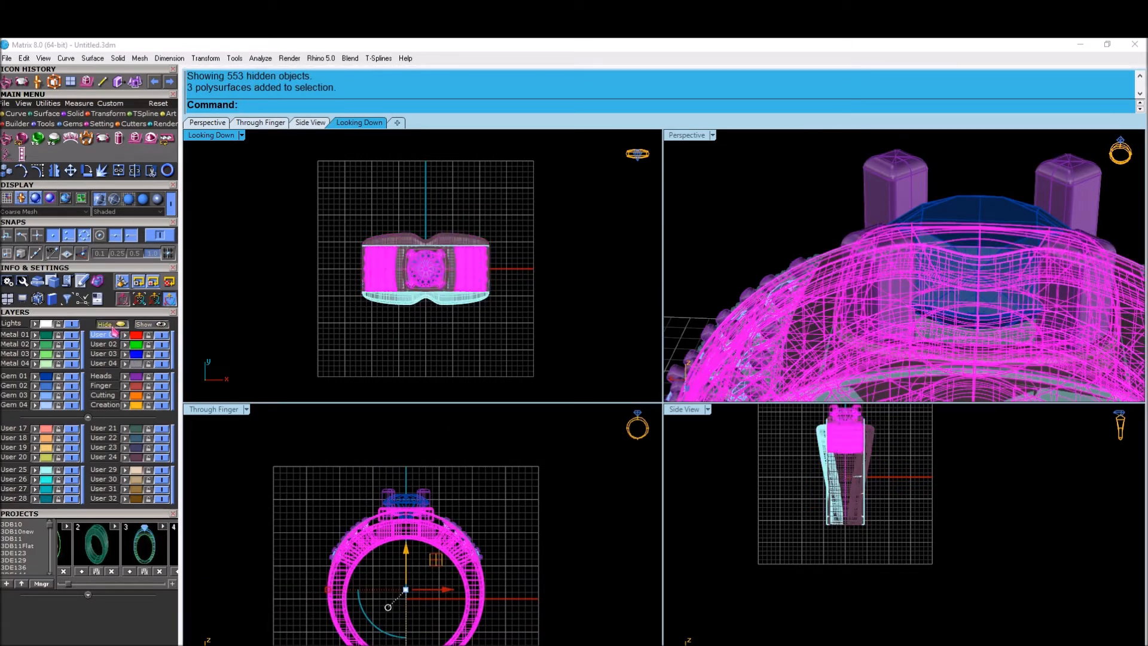
Step: Scale the User 25 bodies down slightly in the Through Finger plane so they sit inside the ring's outer wall
{"action": "left_click", "coordinate": [413, 525]}
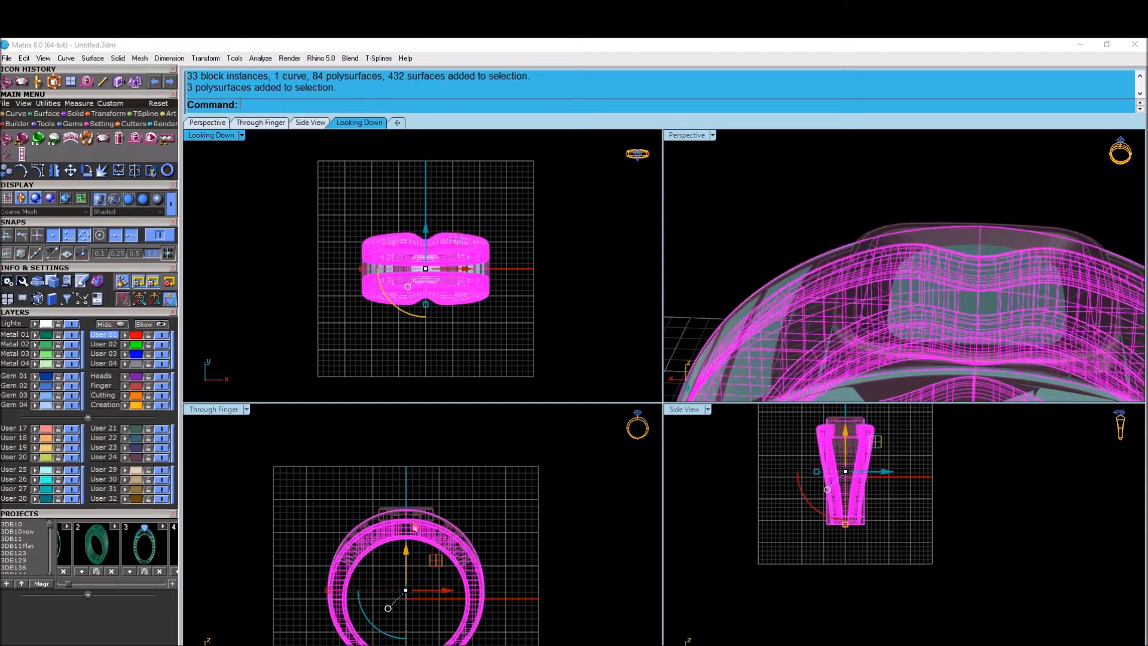
{"action": "scroll", "coordinate": [419, 513], "scroll_direction": "up", "scroll_amount": 3}
{"action": "left_click_drag", "start_coordinate": [484, 543], "coordinate": [478, 552]}
{"action": "scroll", "coordinate": [550, 516], "scroll_direction": "up", "scroll_amount": 6}
{"action": "left_click", "coordinate": [569, 467]}
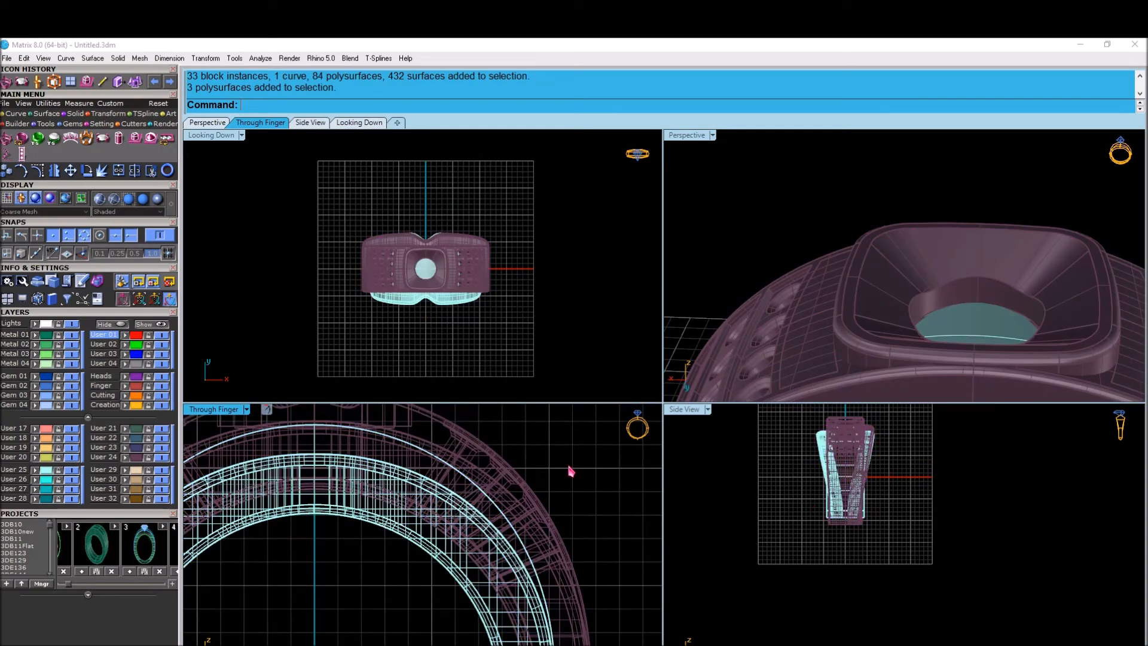
Step: Narrow the User 25 bodies across the ring's width in the Side View to leave wall thickness on both sides
{"action": "left_click", "coordinate": [49, 470]}
{"action": "scroll", "coordinate": [851, 449], "scroll_direction": "up", "scroll_amount": 8}
{"action": "right_click_drag", "start_coordinate": [852, 449], "coordinate": [855, 486]}
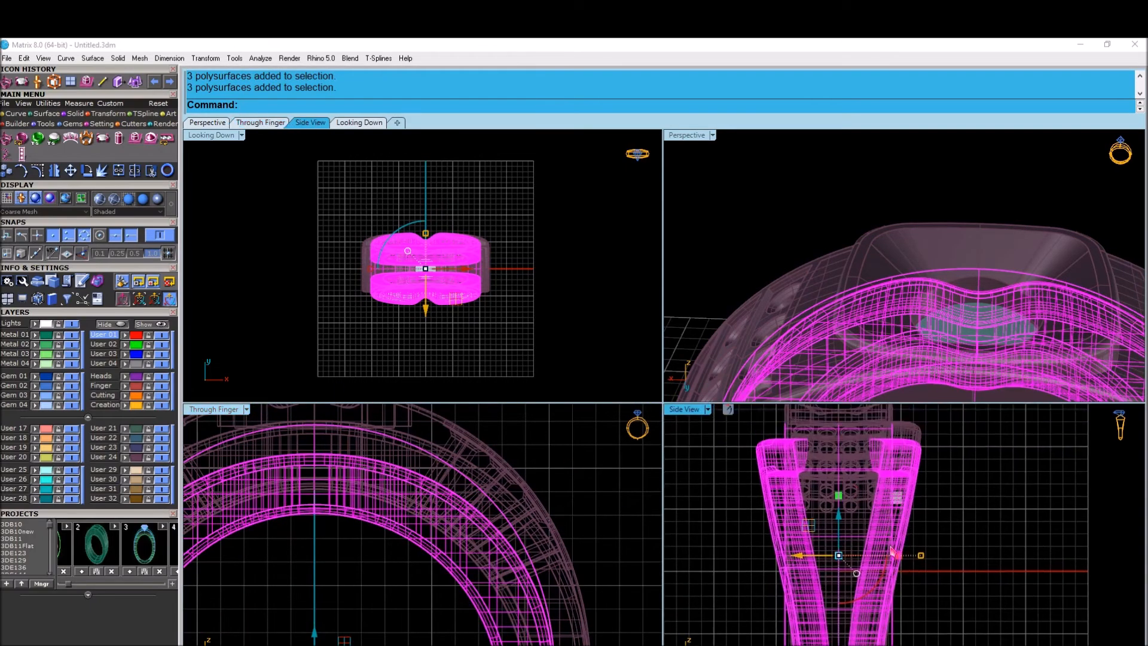
{"action": "left_click_drag", "start_coordinate": [899, 560], "coordinate": [881, 566]}
{"action": "left_click", "coordinate": [974, 538]}
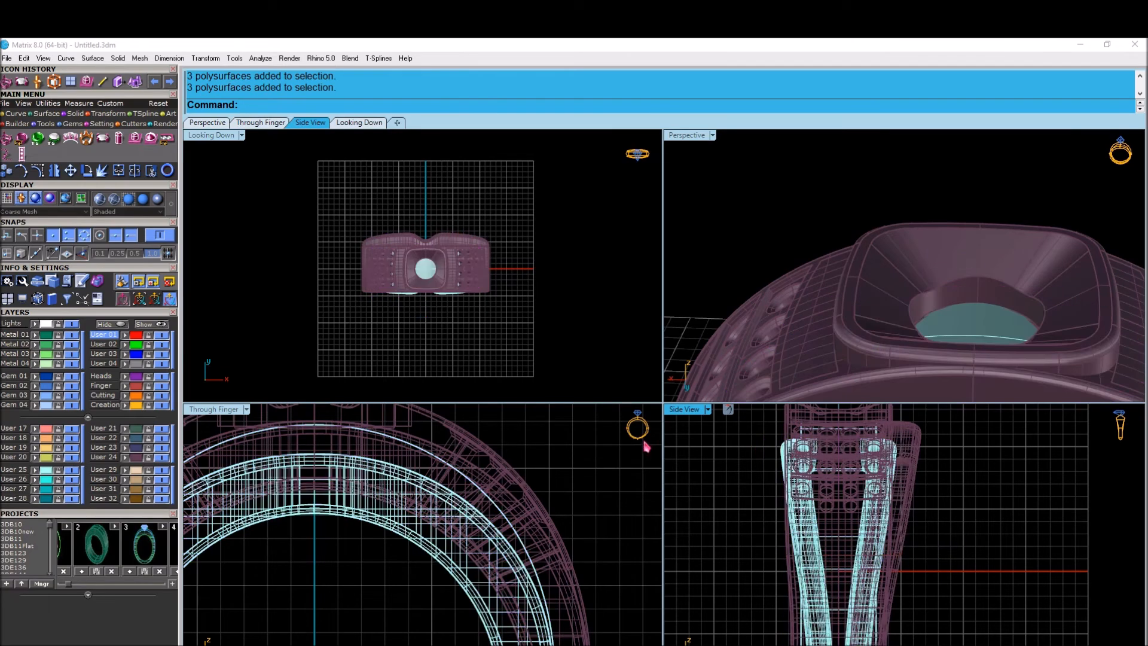
{"action": "left_click", "coordinate": [47, 472]}
{"action": "scroll", "coordinate": [903, 495], "scroll_direction": "up", "scroll_amount": 6}
{"action": "scroll", "coordinate": [842, 605], "scroll_direction": "down", "scroll_amount": 2}
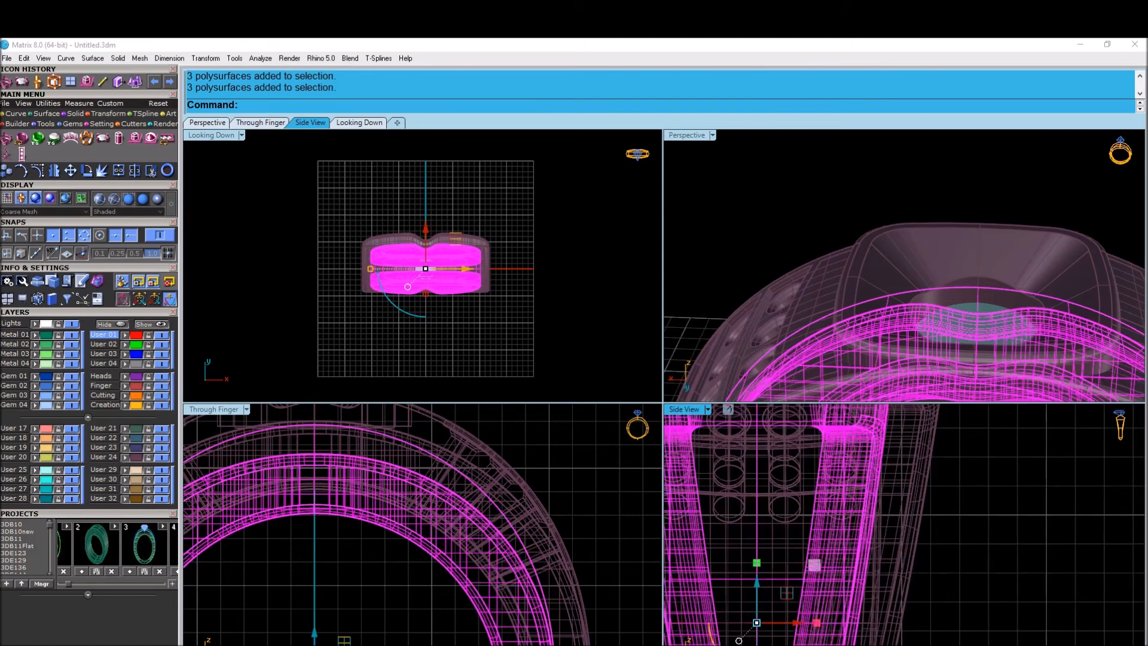
{"action": "left_click_drag", "start_coordinate": [819, 626], "coordinate": [822, 638]}
{"action": "left_click", "coordinate": [993, 507]}
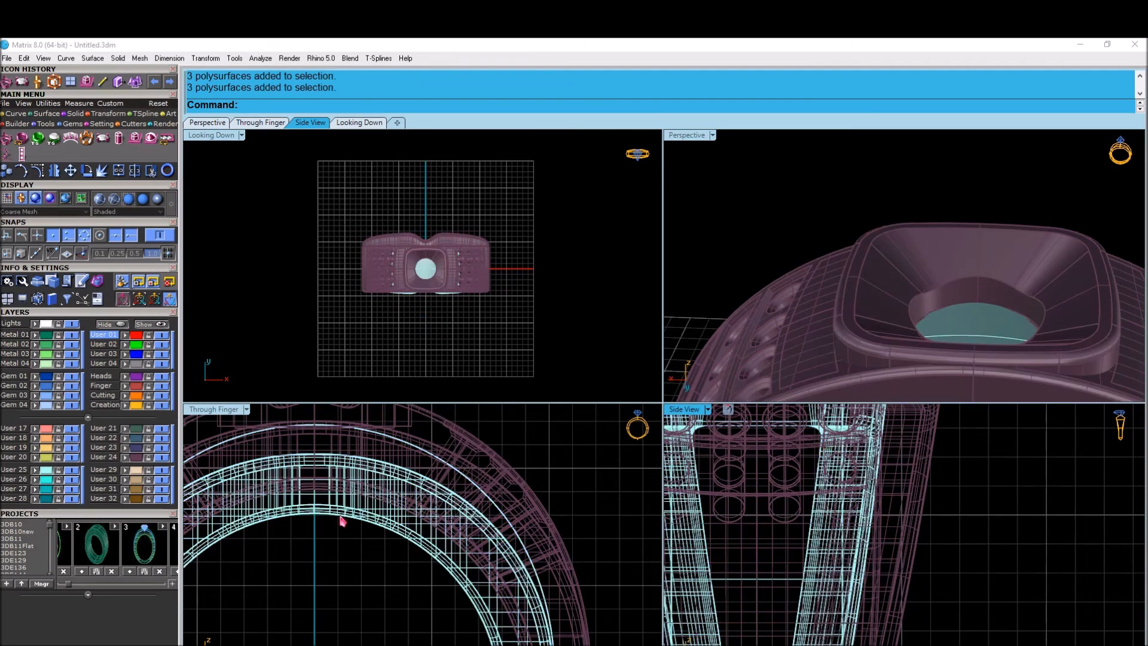
Step: Draw a horizontal both-sides line from origin 0 across the full ring in the Through Finger view
{"action": "scroll", "coordinate": [420, 509], "scroll_direction": "down", "scroll_amount": 5}
{"action": "left_click", "coordinate": [101, 82]}
{"action": "type", "text": "0"}
{"action": "key", "text": "Return"}
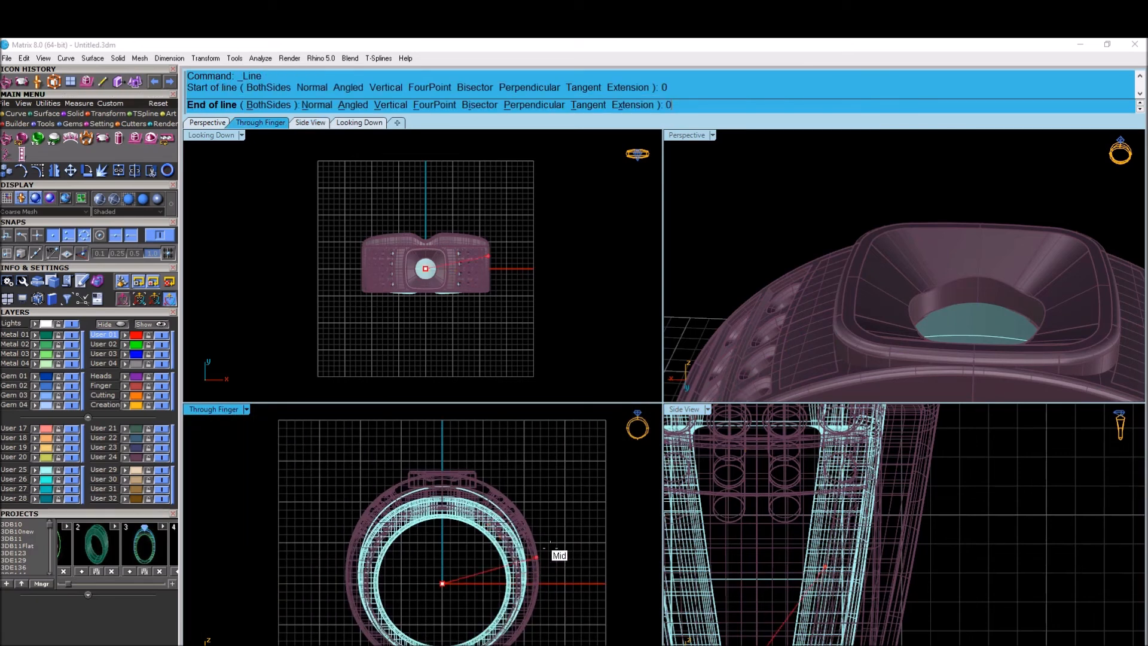
{"action": "type", "text": "b"}
{"action": "left_click", "coordinate": [589, 554]}
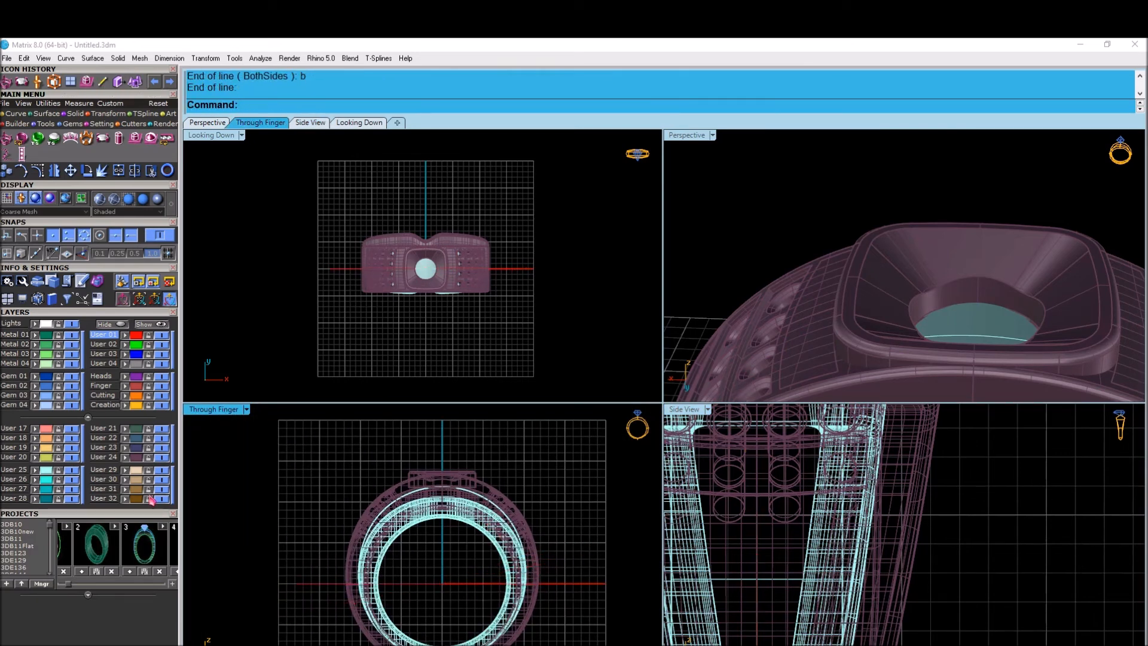
Step: Split the User 25 bodies with the horizontal line and delete their lower halves
{"action": "left_click", "coordinate": [42, 469]}
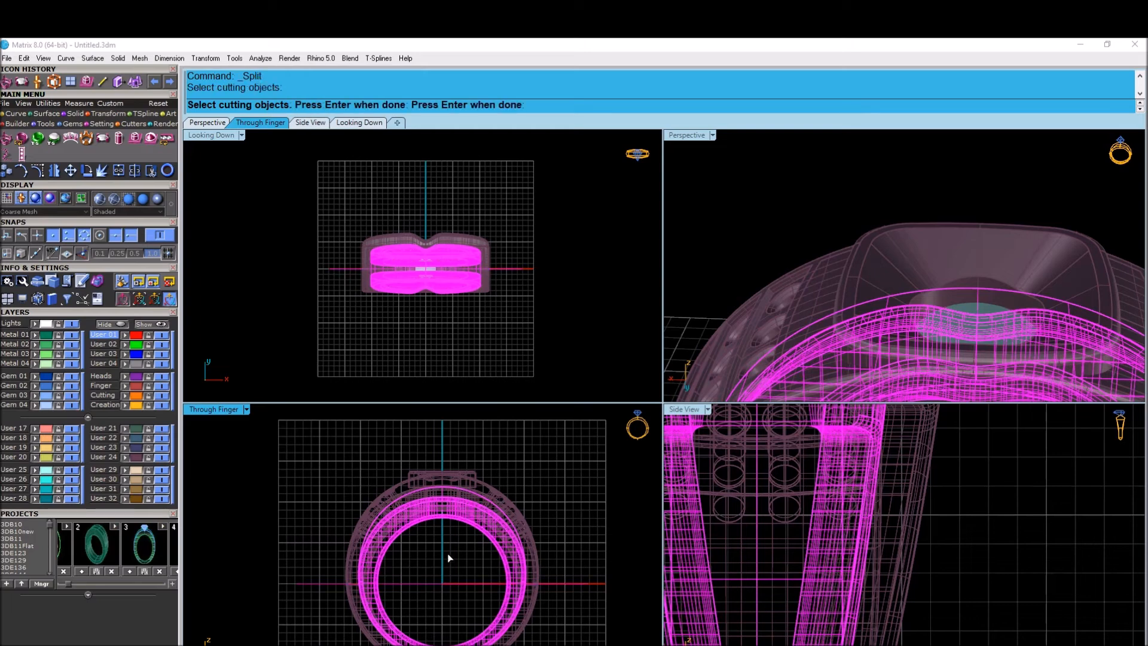
{"action": "left_click_drag", "start_coordinate": [552, 481], "coordinate": [342, 549], "text": "ctrl"}
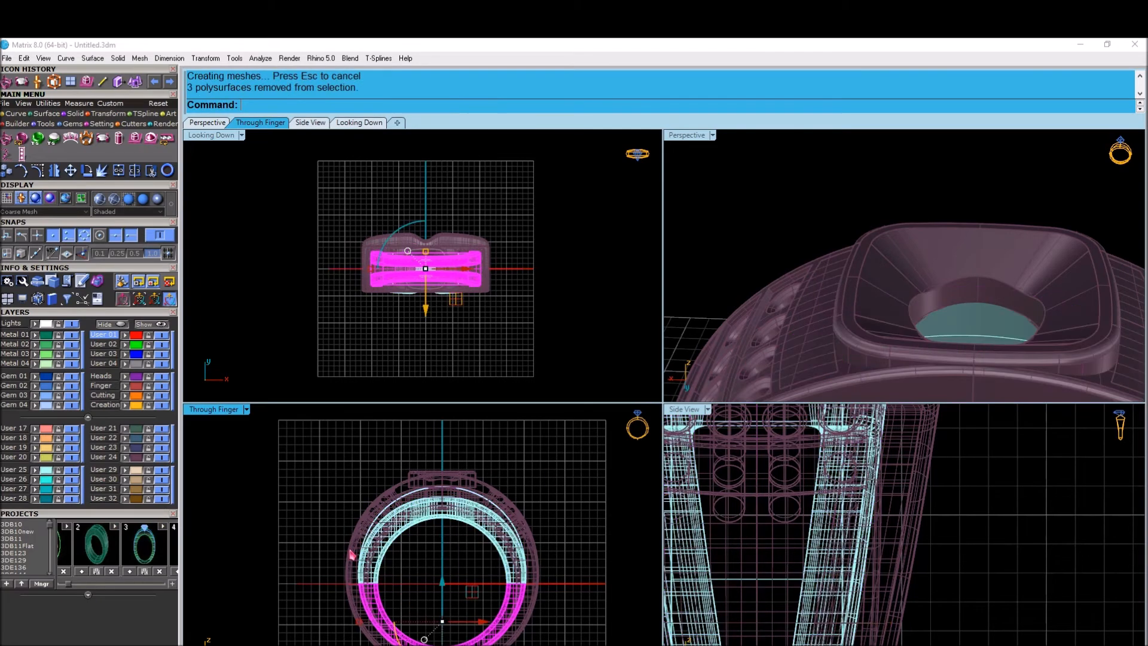
{"action": "key", "text": "Delete"}
Step: Cap the remaining upper User 25 bodies and subtract them from the ring and curved band with a Boolean difference
{"action": "left_click", "coordinate": [43, 480]}
{"action": "type", "text": "Cap"}
{"action": "key", "text": "Return"}
{"action": "left_click", "coordinate": [357, 462]}
{"action": "scroll", "coordinate": [871, 221], "scroll_direction": "down", "scroll_amount": 5}
{"action": "right_click_drag", "start_coordinate": [872, 221], "coordinate": [851, 233]}
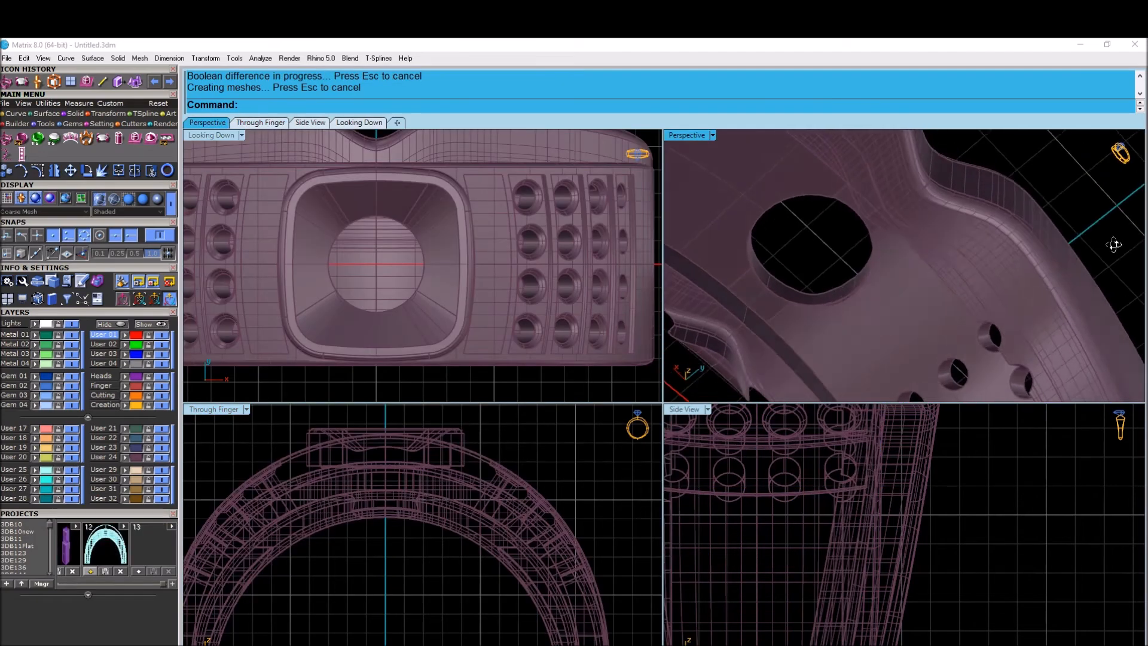
{"action": "right_click_drag", "start_coordinate": [795, 275], "coordinate": [683, 224]}
{"action": "scroll", "coordinate": [437, 341], "scroll_direction": "down", "scroll_amount": 6}
Step: Mirror the hollowed curved band about the horizontal axis through origin 0 in the Looking Down view, keeping the original
{"action": "left_click", "coordinate": [469, 220]}
{"action": "right_click_drag", "start_coordinate": [585, 182], "coordinate": [553, 187]}
{"action": "type", "text": "MM"}
{"action": "key", "text": "Return"}
{"action": "type", "text": "0"}
{"action": "key", "text": "Return"}
{"action": "left_click", "coordinate": [562, 213], "text": "shift"}
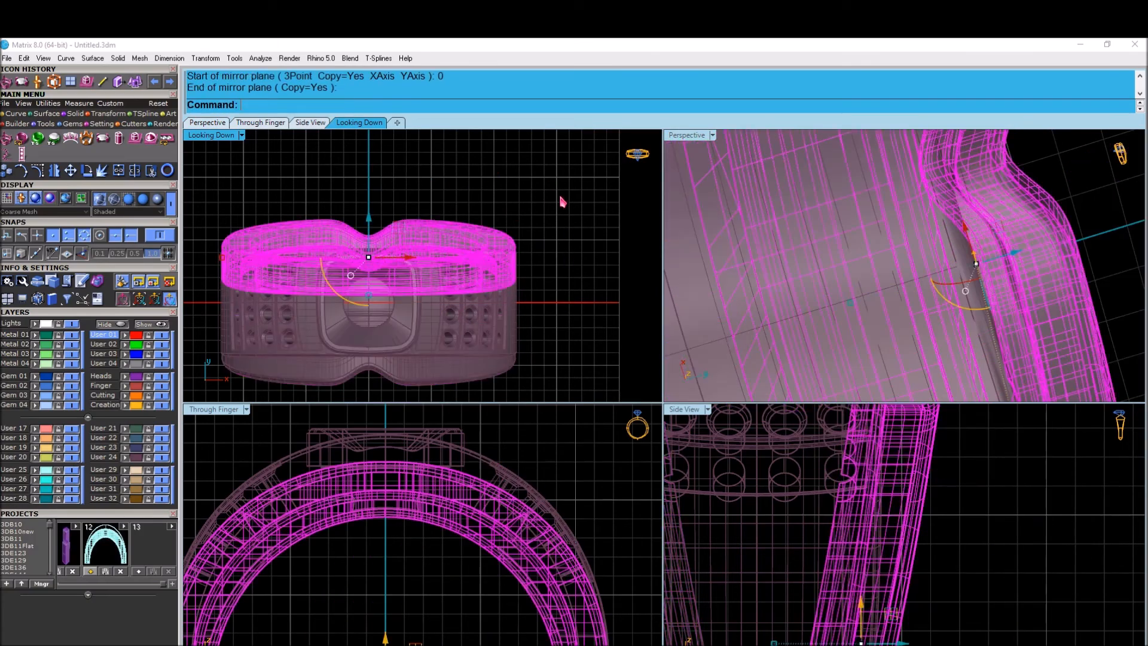
{"action": "left_click", "coordinate": [562, 203]}
Step: Show the hidden gems, prongs and beads, and maximize the Perspective view to inspect the complete ring
{"action": "scroll", "coordinate": [819, 295], "scroll_direction": "down", "scroll_amount": 6}
{"action": "right_click_drag", "start_coordinate": [819, 295], "coordinate": [913, 387]}
{"action": "scroll", "coordinate": [912, 386], "scroll_direction": "down", "scroll_amount": 4}
{"action": "scroll", "coordinate": [921, 359], "scroll_direction": "up", "scroll_amount": 5}
{"action": "right_click_drag", "start_coordinate": [930, 328], "coordinate": [909, 215]}
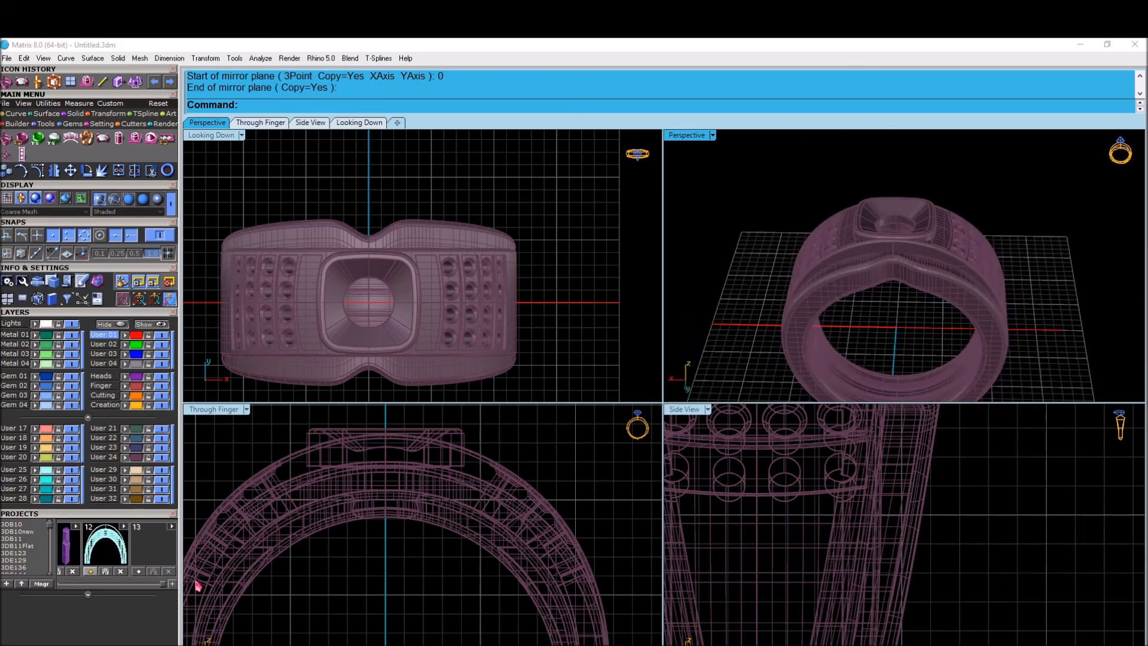
{"action": "right_click_drag", "start_coordinate": [592, 290], "coordinate": [594, 263]}
{"action": "key", "text": "ctrl+alt+h"}
{"action": "right_click_drag", "start_coordinate": [972, 291], "coordinate": [890, 325]}
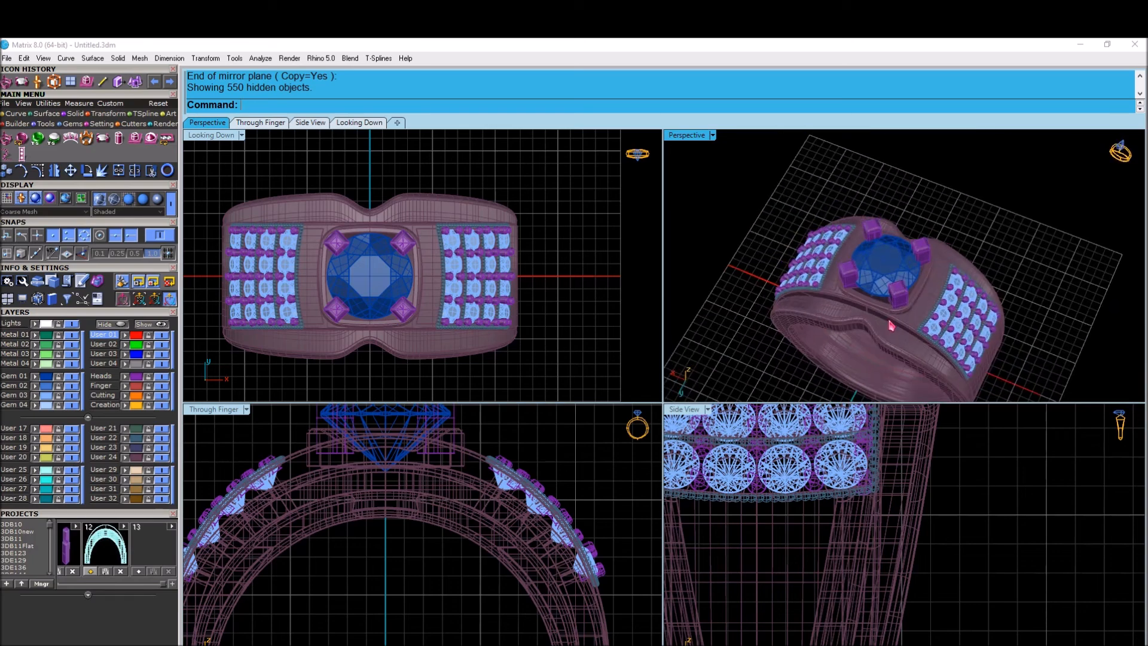
{"action": "double_click", "coordinate": [693, 136]}
{"action": "right_click_drag", "start_coordinate": [628, 212], "coordinate": [225, 334]}
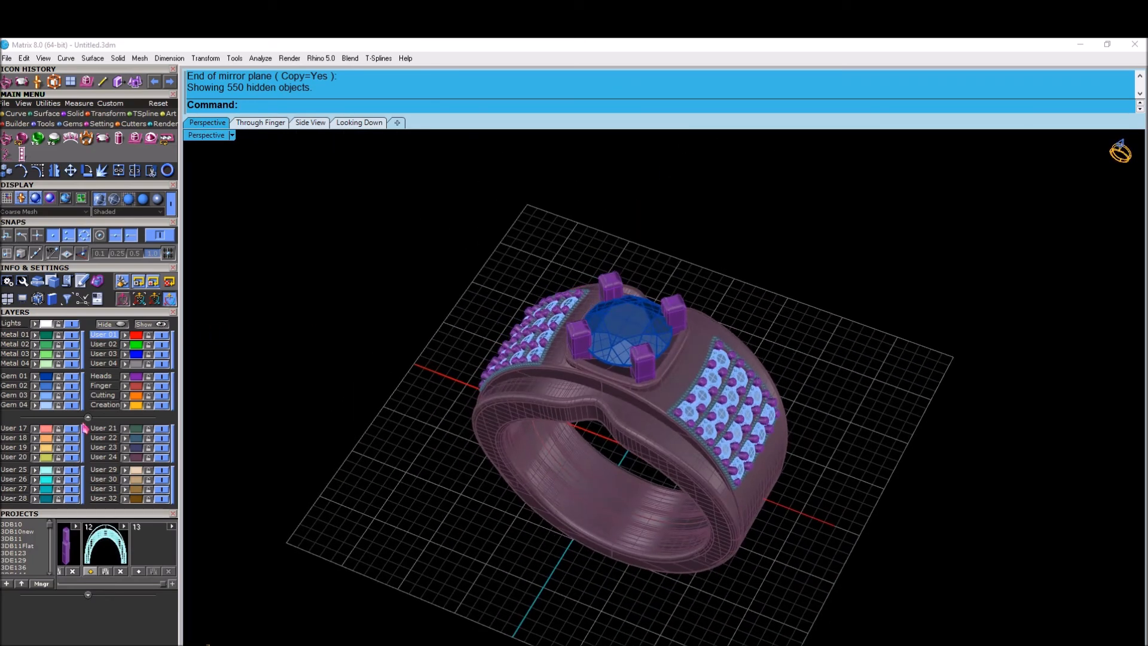
Step: Move all metal parts to the dark green metal layer and the centre gem to the small gems' light blue layer
{"action": "left_click", "coordinate": [72, 376]}
{"action": "left_click_drag", "start_coordinate": [943, 199], "coordinate": [350, 600]}
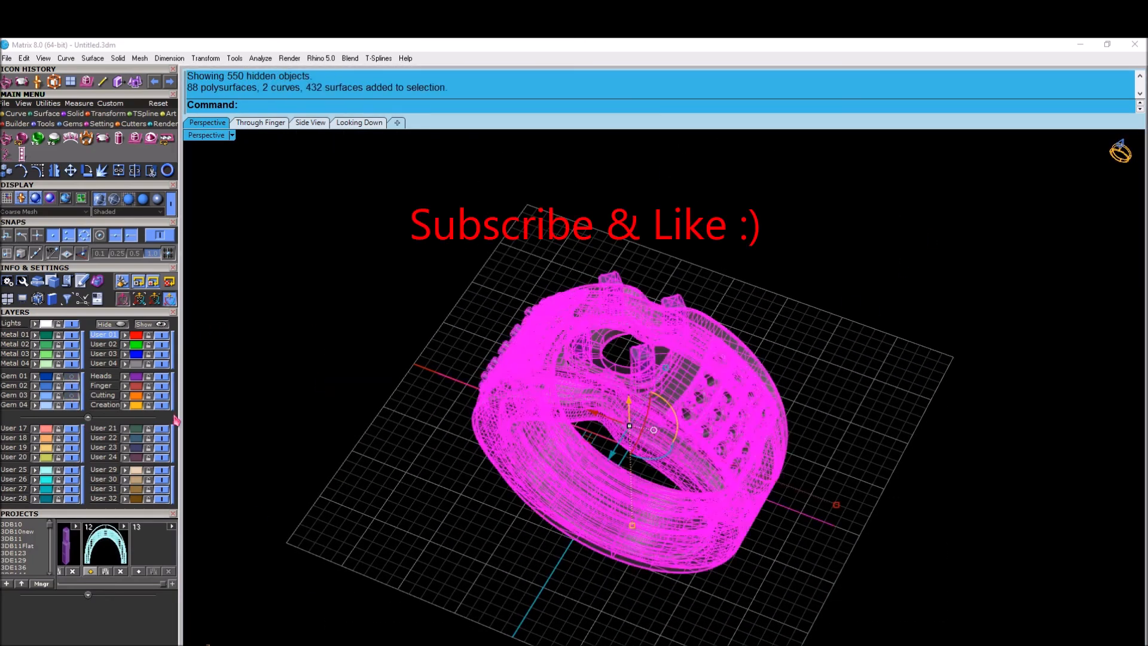
{"action": "left_click", "coordinate": [302, 303]}
{"action": "left_click", "coordinate": [69, 395]}
{"action": "left_click", "coordinate": [71, 376]}
{"action": "left_click", "coordinate": [639, 327]}
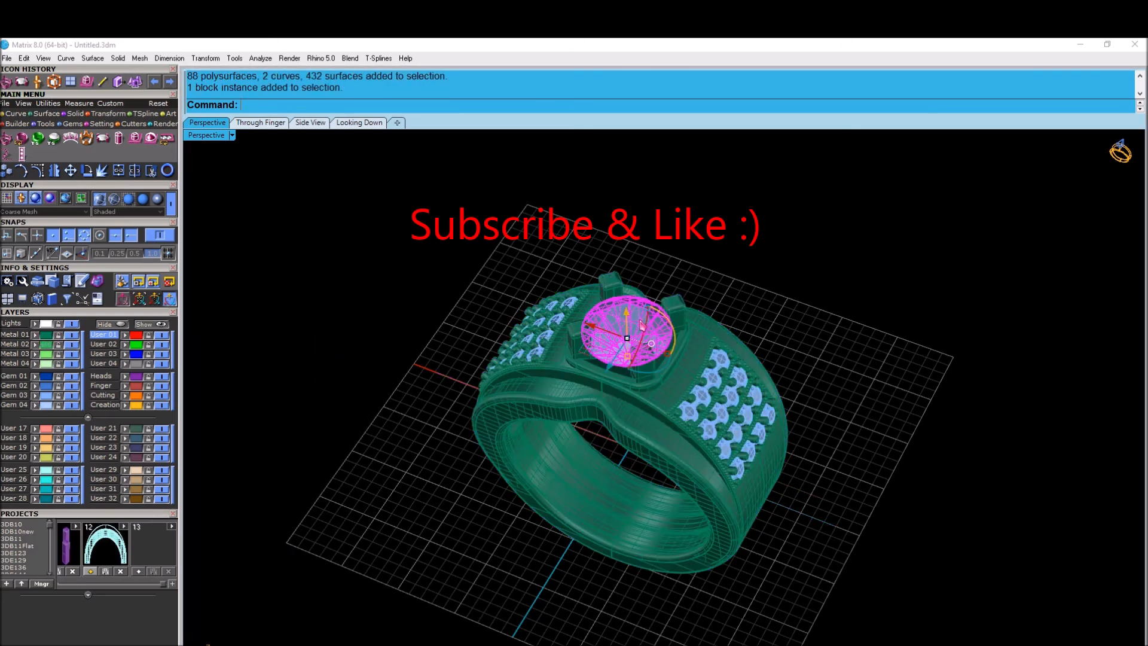
{"action": "left_click", "coordinate": [787, 289]}
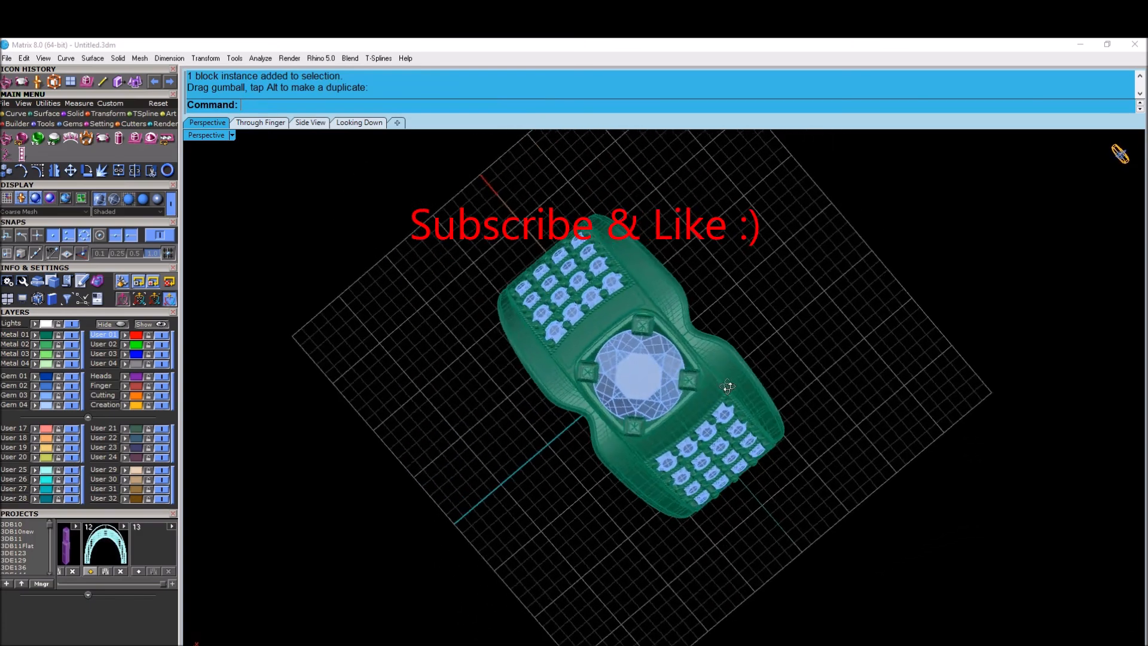